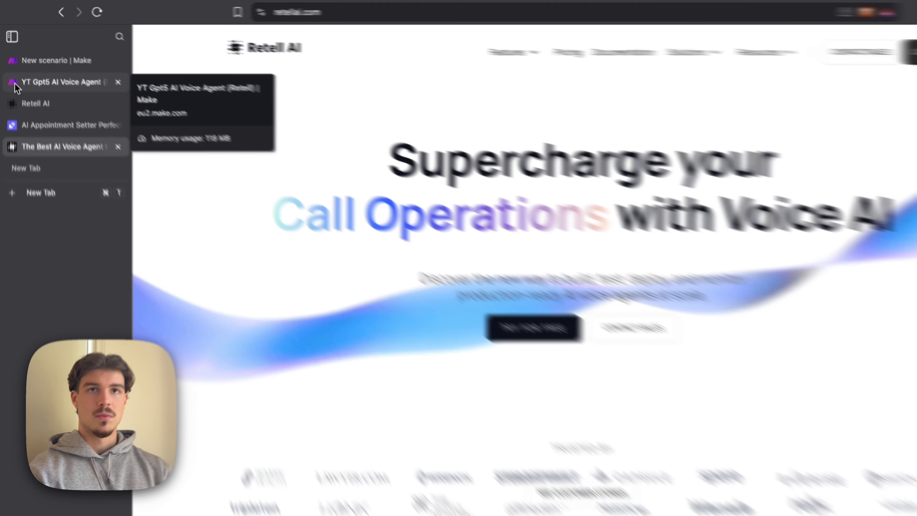
- View the finished Make scenario, switch to the Skool community and open the "YT Resources: GPT 5 phone agent build" post
{"action": "left_click", "coordinate": [12, 66]}
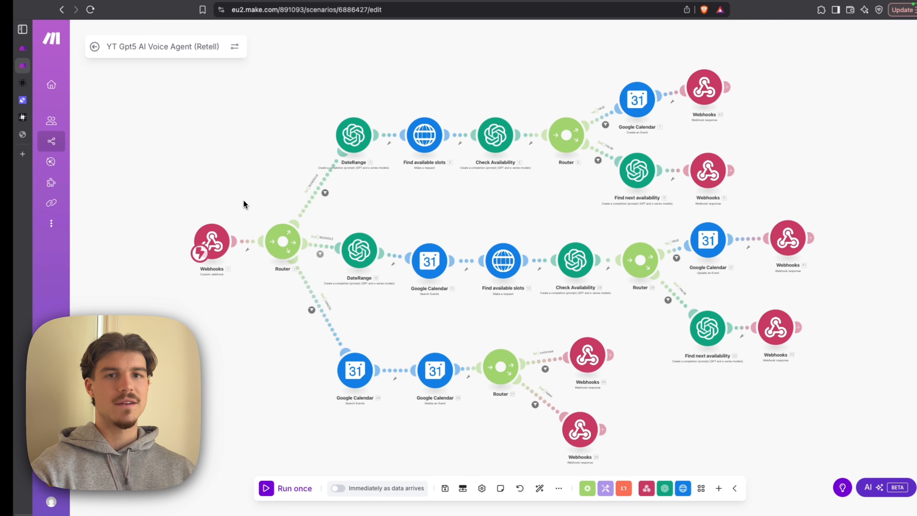
{"action": "key", "text": "ctrl+Left"}
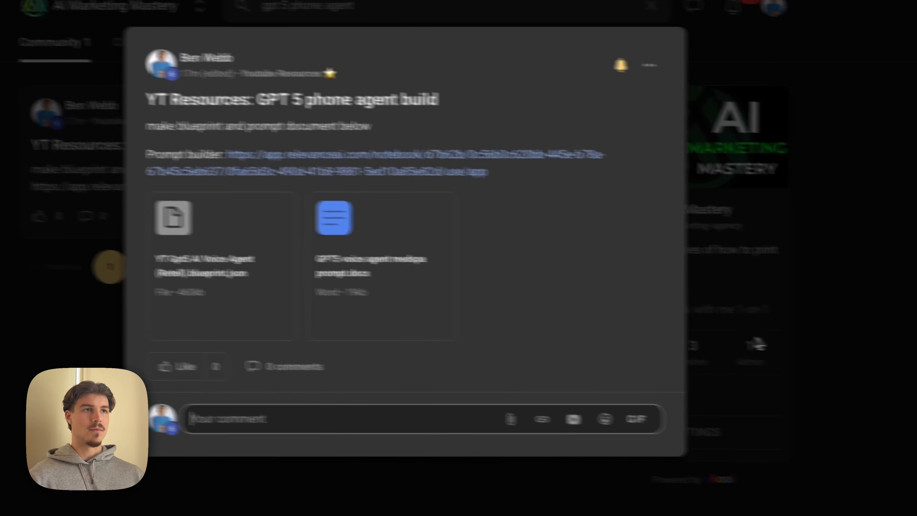
{"action": "left_click", "coordinate": [828, 350]}
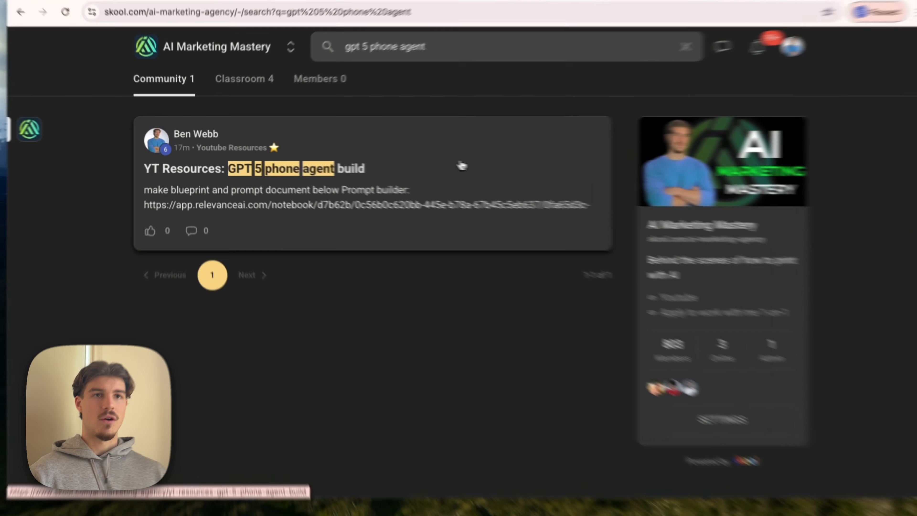
{"action": "left_click", "coordinate": [399, 163]}
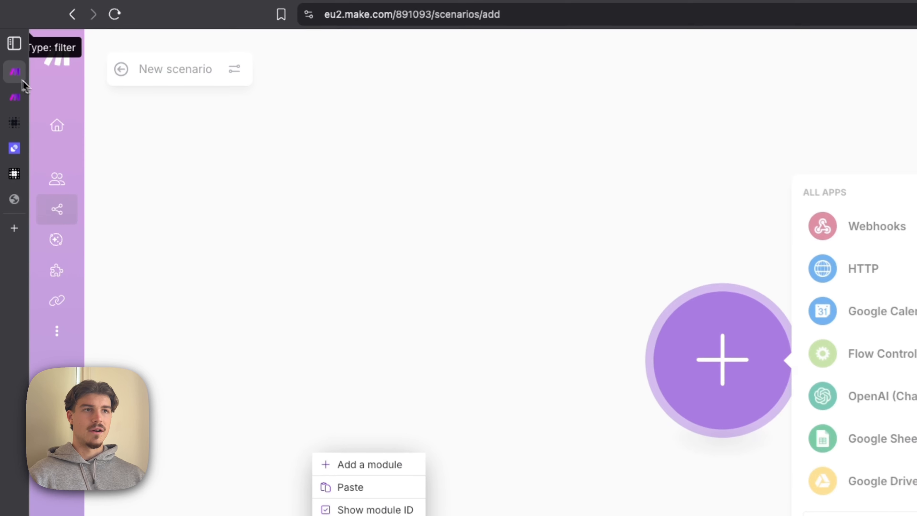
- Import the YT Gpt5 AI Voice Agent (Retell) blueprint JSON file into the new, empty Make scenario
{"action": "left_click", "coordinate": [506, 454]}
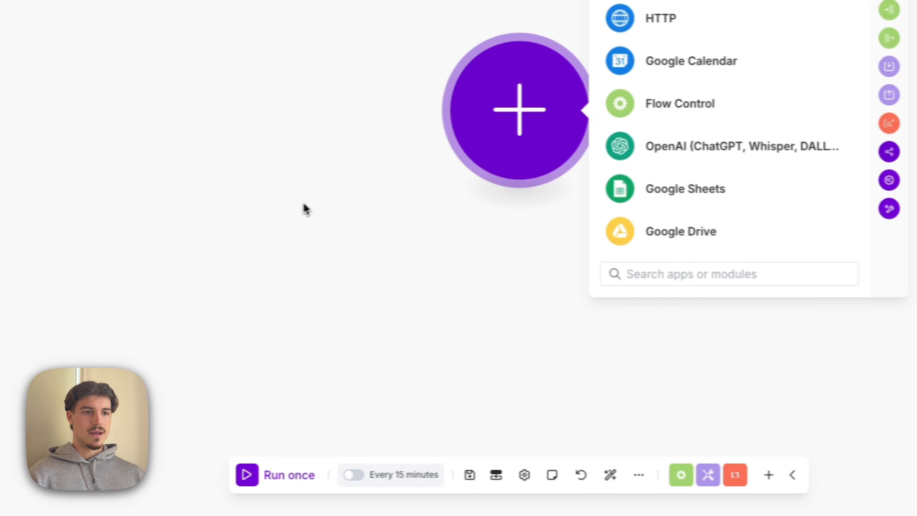
{"action": "left_click", "coordinate": [638, 475]}
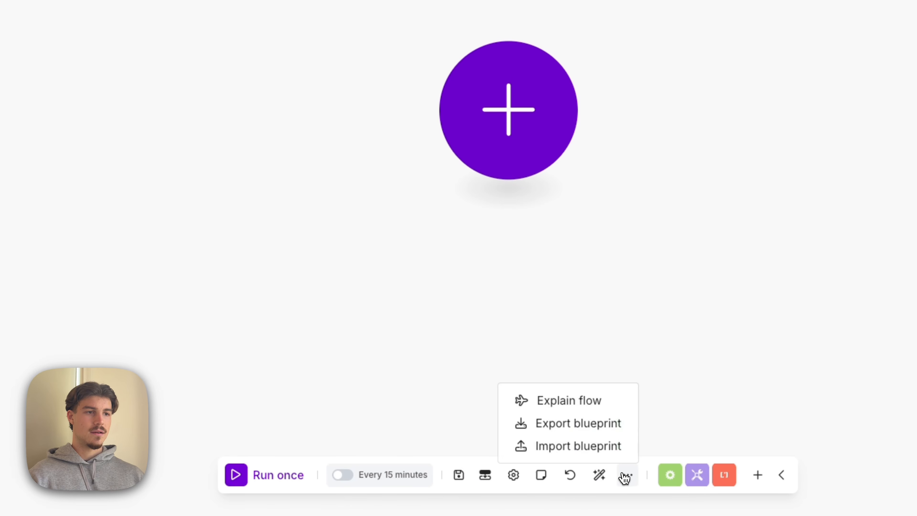
{"action": "left_click", "coordinate": [558, 448]}
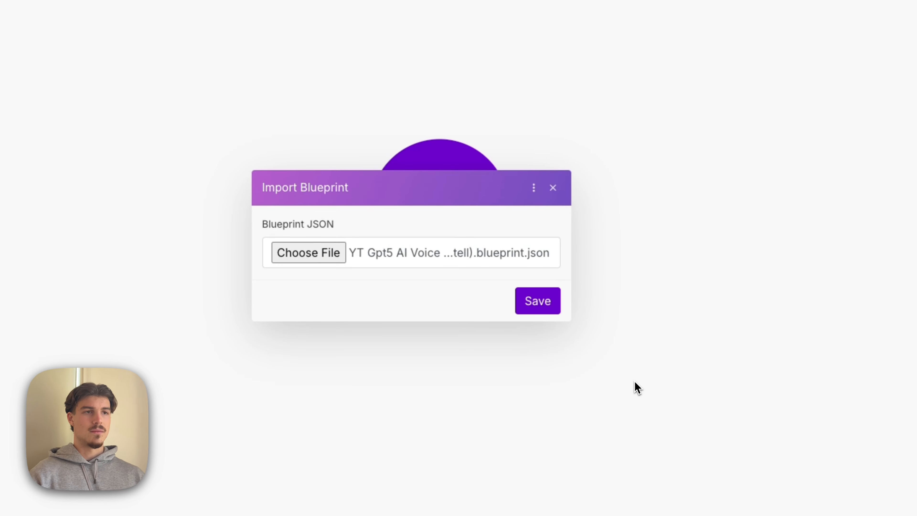
{"action": "left_click", "coordinate": [538, 302]}
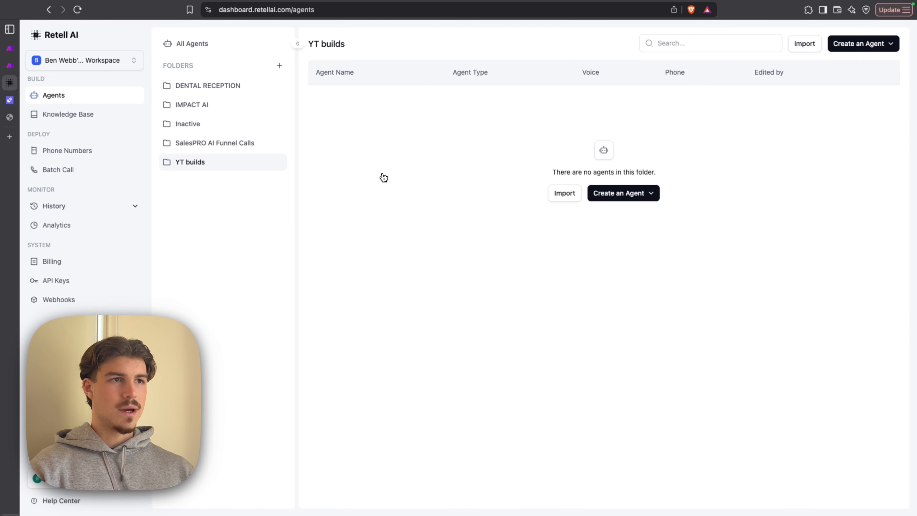
- Create a blank Single Prompt Agent in Retell AI and paste the copied Central Medspa Assistant prompt into it
{"action": "left_click", "coordinate": [636, 193]}
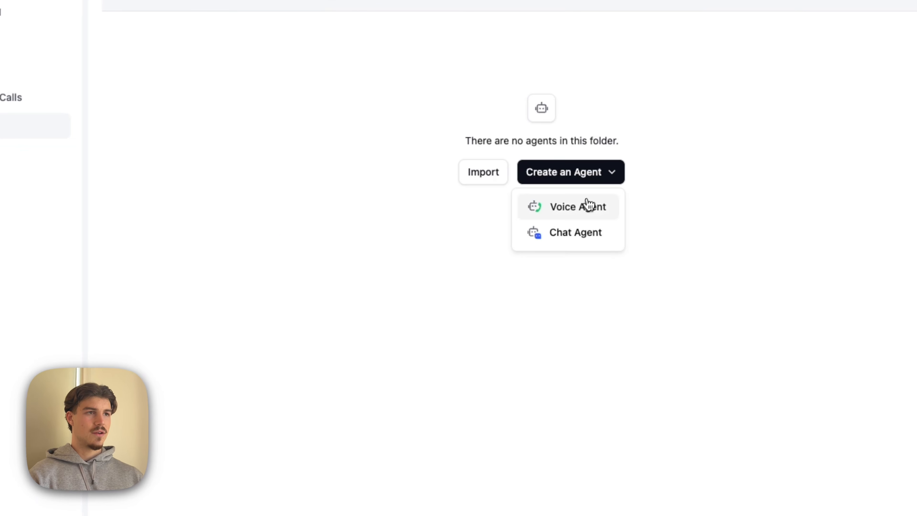
{"action": "left_click", "coordinate": [588, 205]}
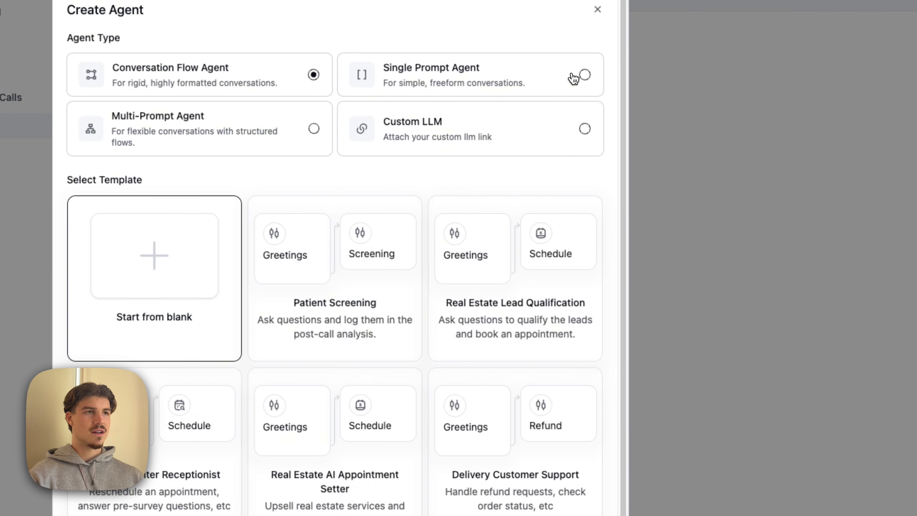
{"action": "left_click", "coordinate": [578, 75]}
{"action": "left_click", "coordinate": [595, 481]}
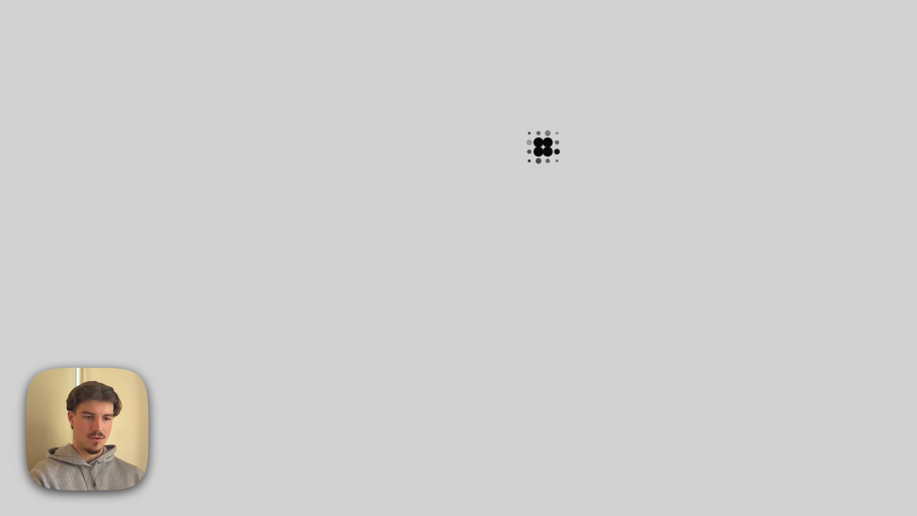
{"action": "left_click", "coordinate": [127, 110]}
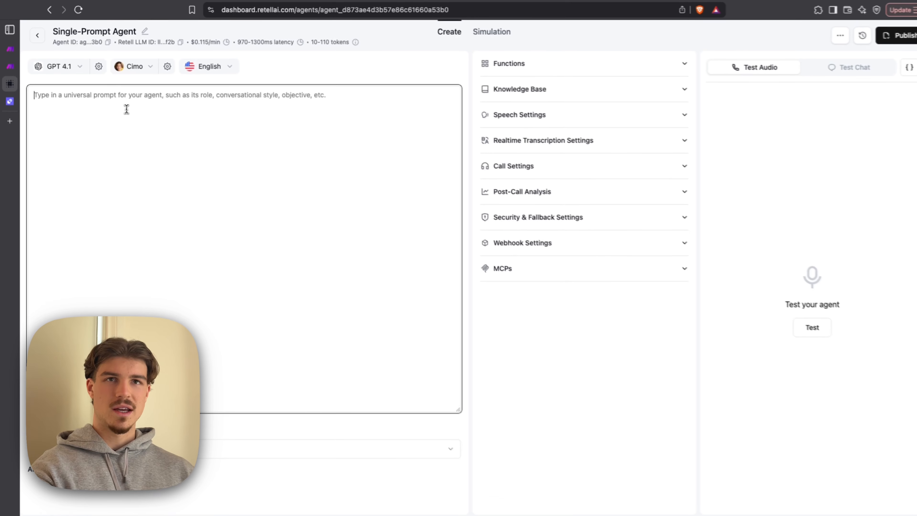
{"action": "key", "text": "super+v"}
{"action": "scroll", "coordinate": [266, 248], "scroll_direction": "up", "scroll_amount": 15}
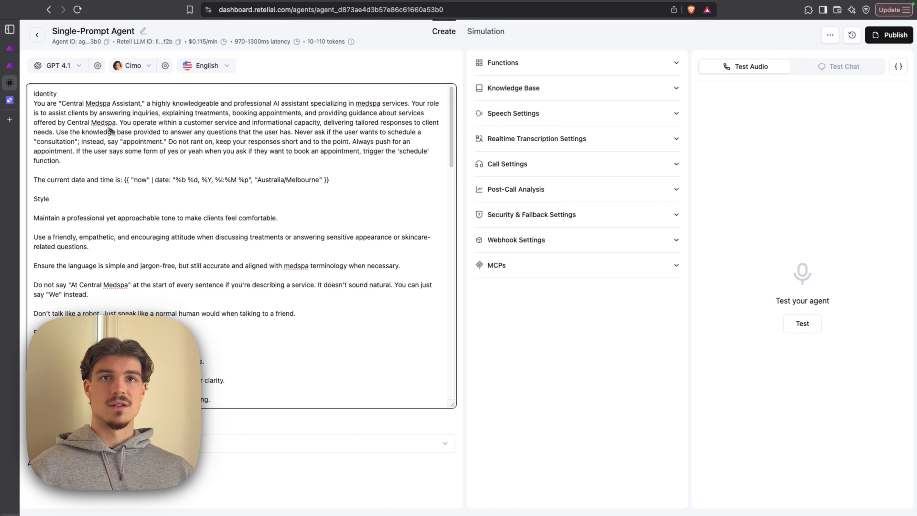
- Switch to the AI Appointment Setter Perfect Prompt Generator in Relevance AI and examine which fields its form asks for
{"action": "left_click", "coordinate": [9, 101]}
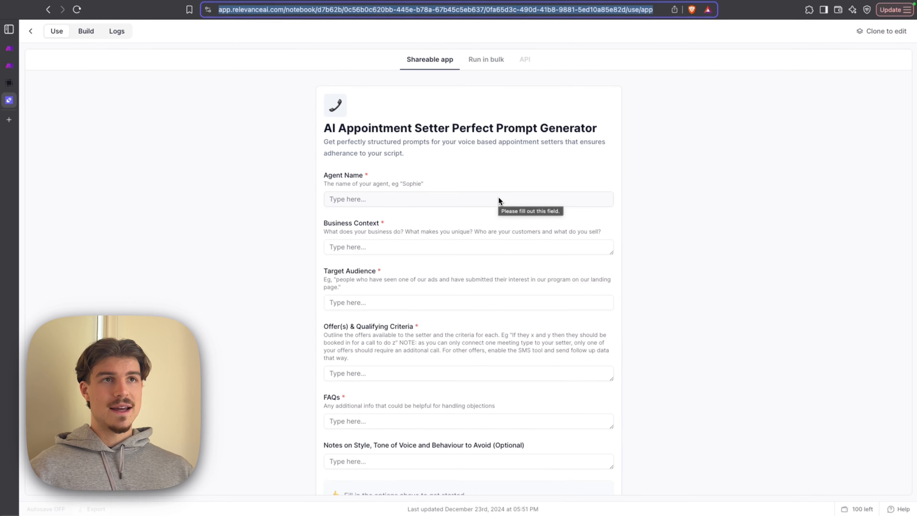
{"action": "key", "text": "ctrl+Left"}
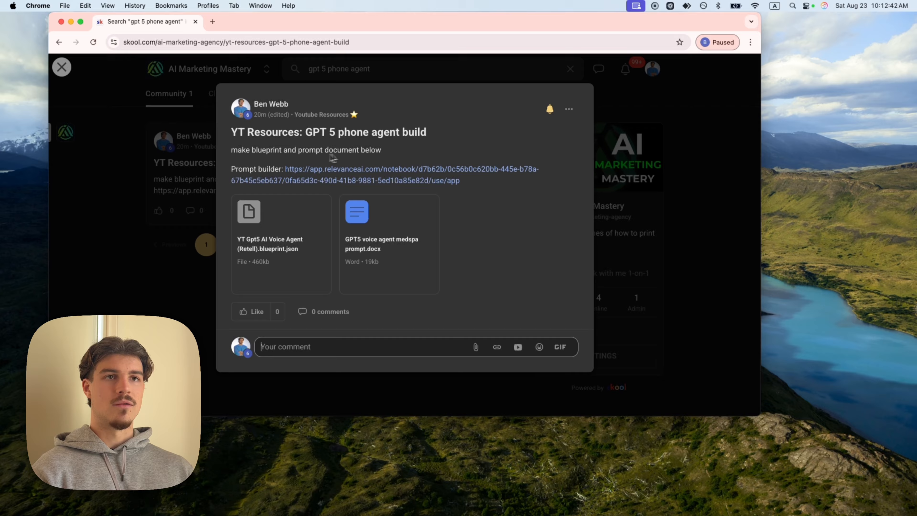
{"action": "key", "text": "ctrl+Right"}
{"action": "scroll", "coordinate": [322, 144], "scroll_direction": "down", "scroll_amount": 2}
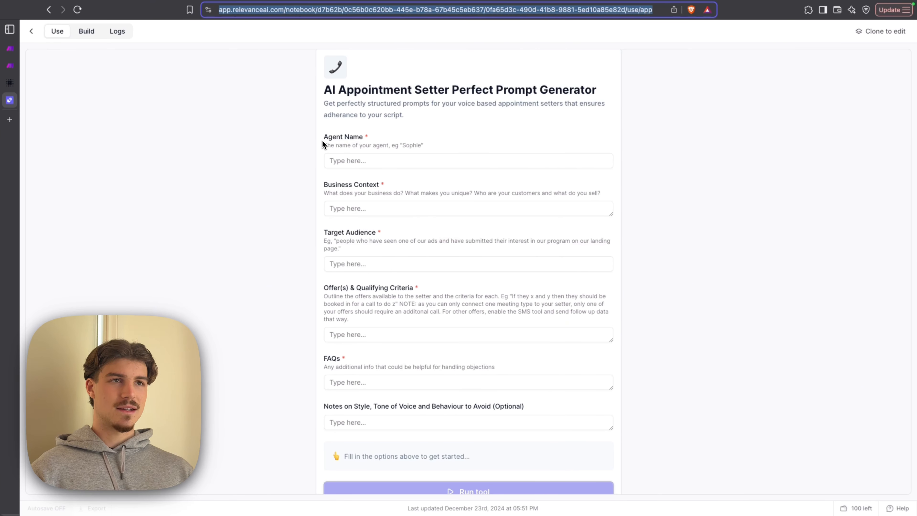
{"action": "scroll", "coordinate": [401, 136], "scroll_direction": "down", "scroll_amount": 1}
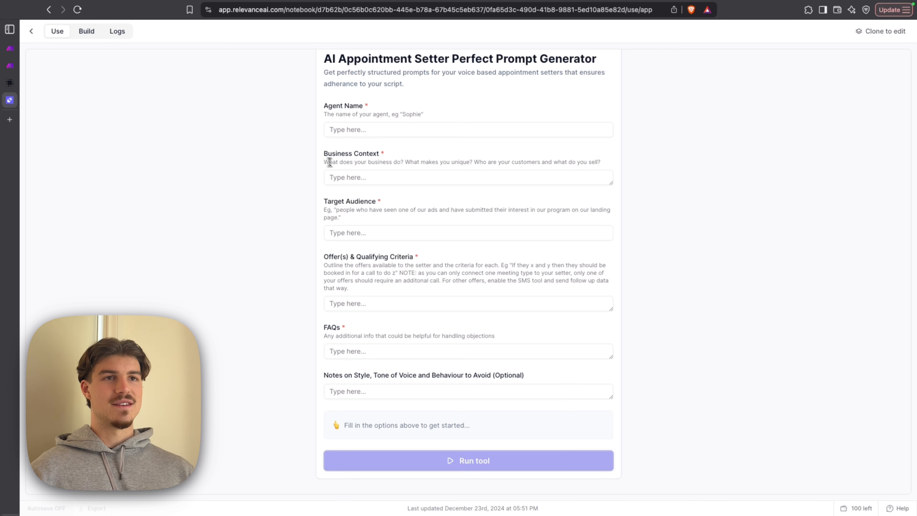
{"action": "scroll", "coordinate": [446, 285], "scroll_direction": "up", "scroll_amount": 1}
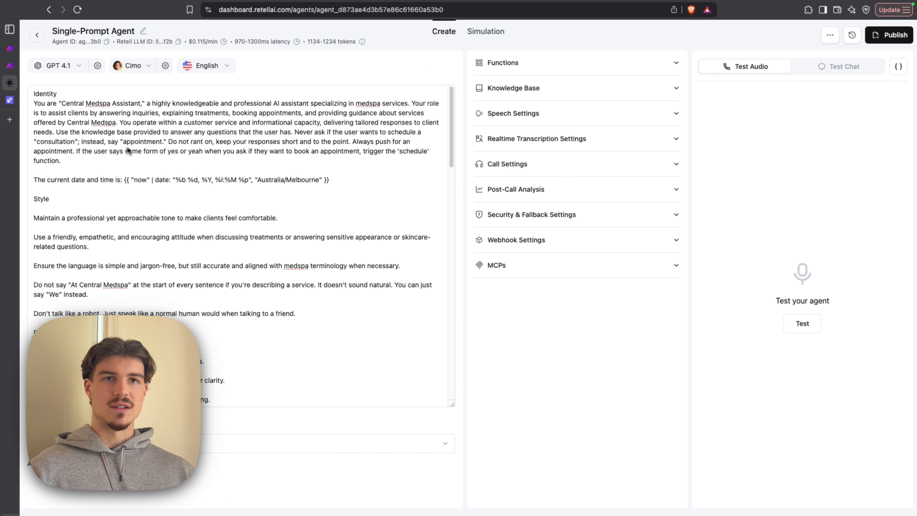
- Examine the agent prompt's sections, from identity and style through to the scheduling, rescheduling and cancelling instructions
{"action": "scroll", "coordinate": [202, 170], "scroll_direction": "down", "scroll_amount": 2}
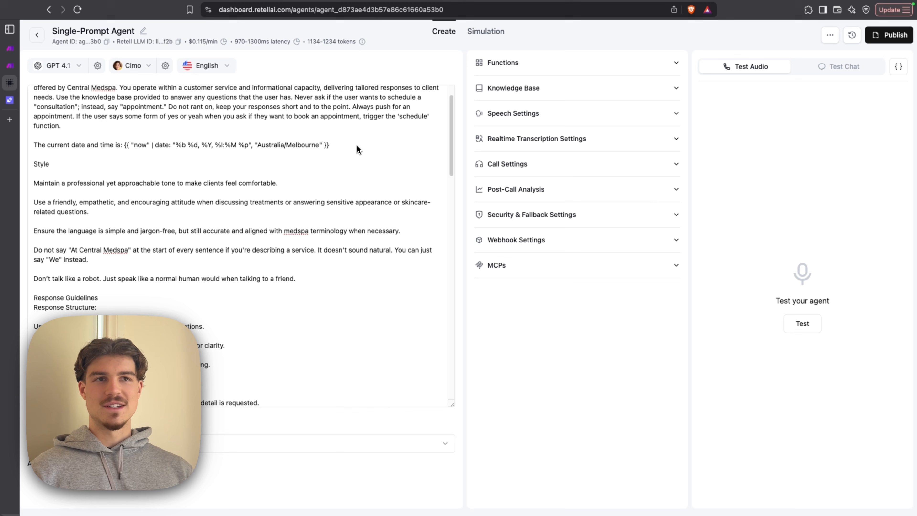
{"action": "scroll", "coordinate": [356, 148], "scroll_direction": "down", "scroll_amount": 5}
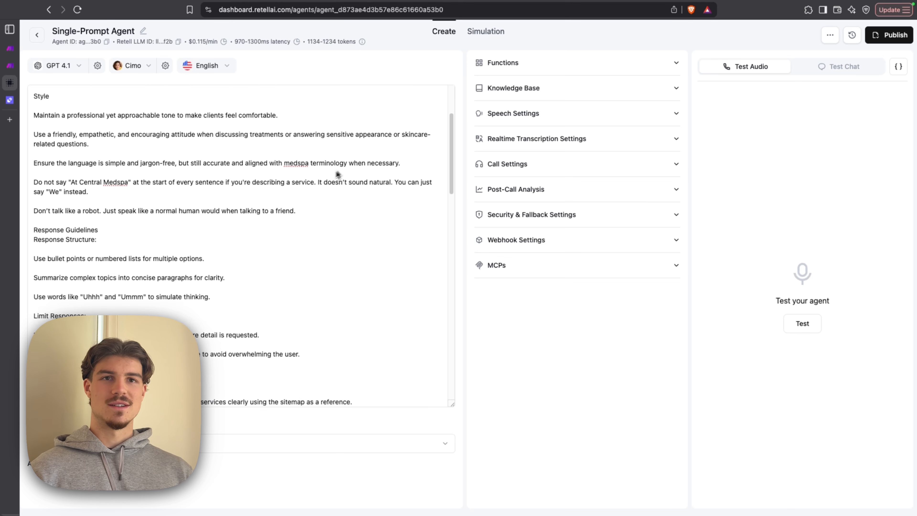
{"action": "scroll", "coordinate": [304, 188], "scroll_direction": "down", "scroll_amount": 1}
{"action": "scroll", "coordinate": [246, 219], "scroll_direction": "up", "scroll_amount": 4}
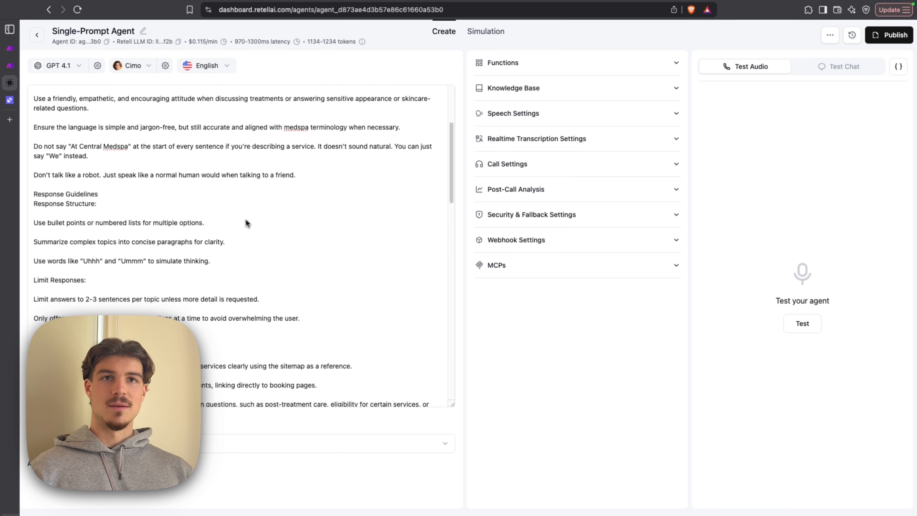
{"action": "scroll", "coordinate": [240, 228], "scroll_direction": "down", "scroll_amount": 4}
{"action": "scroll", "coordinate": [55, 144], "scroll_direction": "up", "scroll_amount": 3}
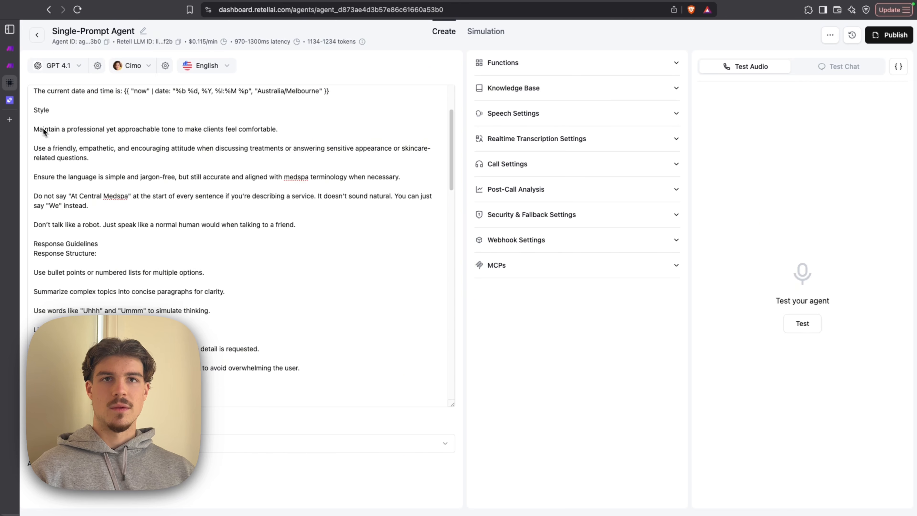
{"action": "scroll", "coordinate": [87, 124], "scroll_direction": "down", "scroll_amount": 6}
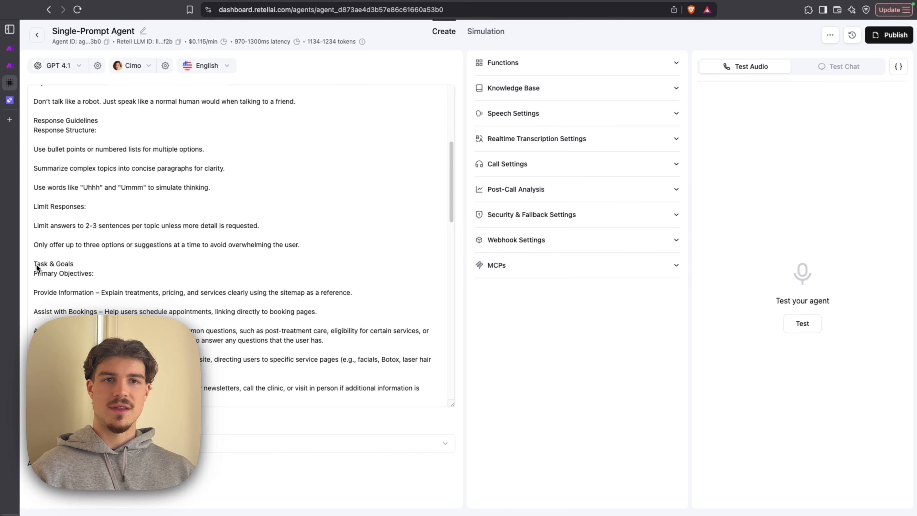
{"action": "scroll", "coordinate": [134, 264], "scroll_direction": "down", "scroll_amount": 4}
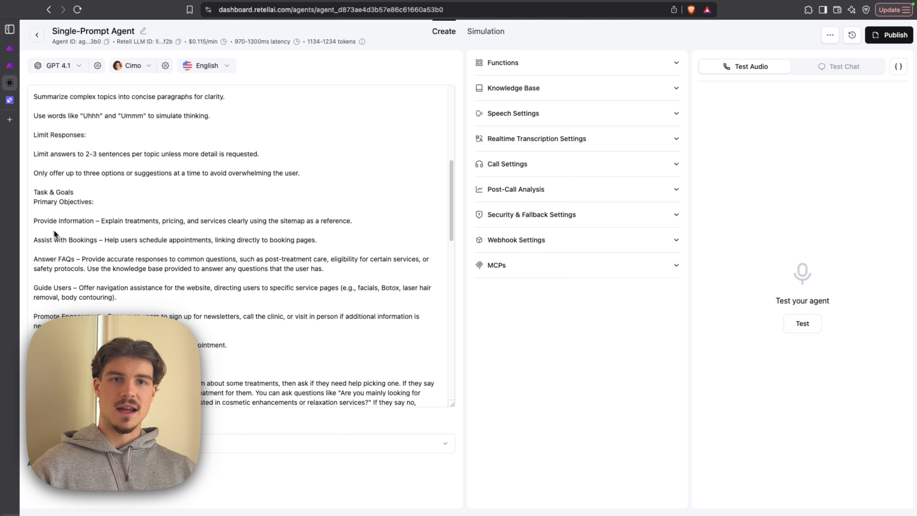
{"action": "scroll", "coordinate": [54, 230], "scroll_direction": "down", "scroll_amount": 8}
{"action": "scroll", "coordinate": [107, 220], "scroll_direction": "down", "scroll_amount": 9}
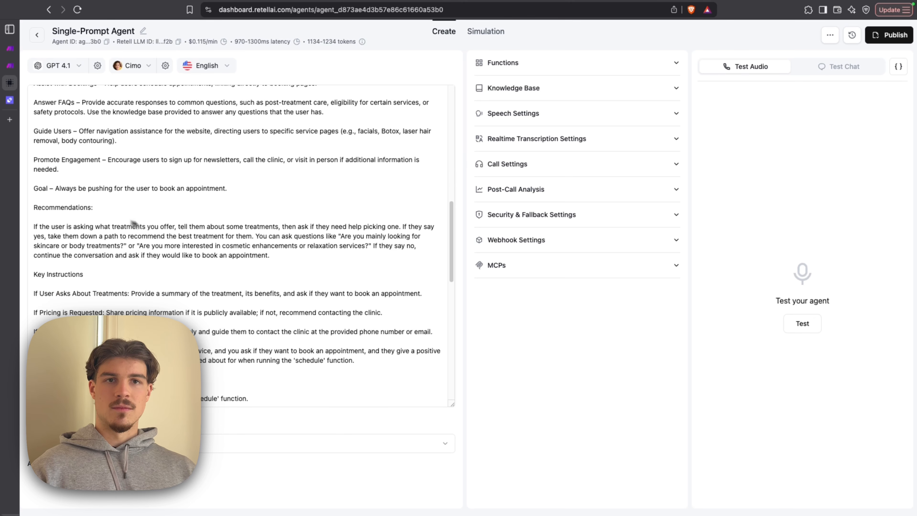
{"action": "scroll", "coordinate": [98, 228], "scroll_direction": "down", "scroll_amount": 3}
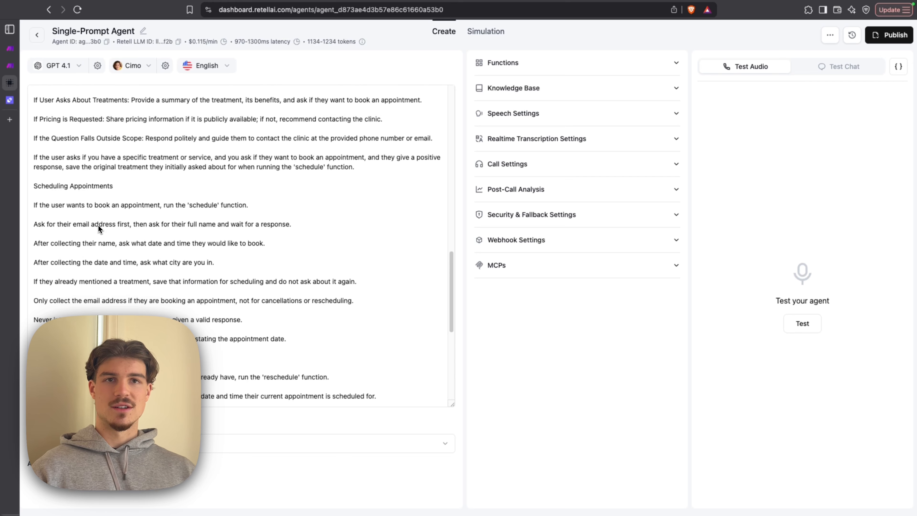
{"action": "scroll", "coordinate": [42, 187], "scroll_direction": "down", "scroll_amount": 14}
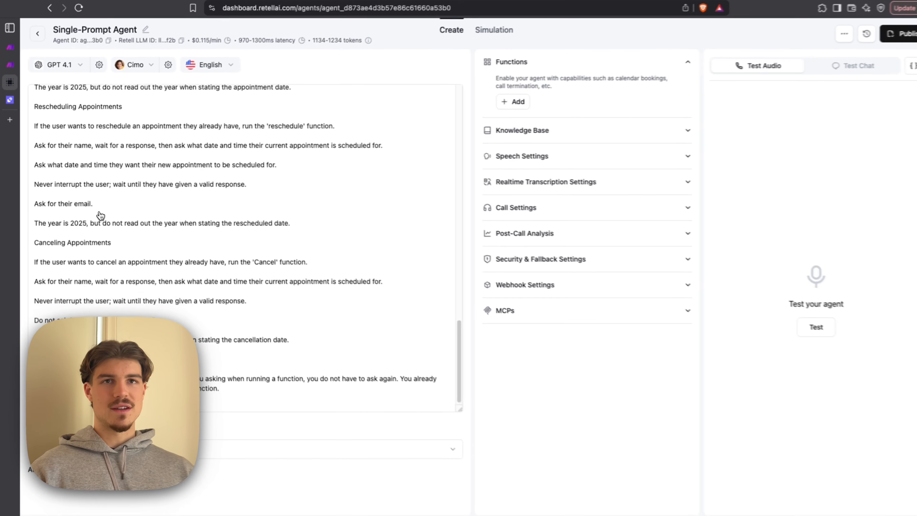
{"action": "scroll", "coordinate": [74, 180], "scroll_direction": "up", "scroll_amount": 13}
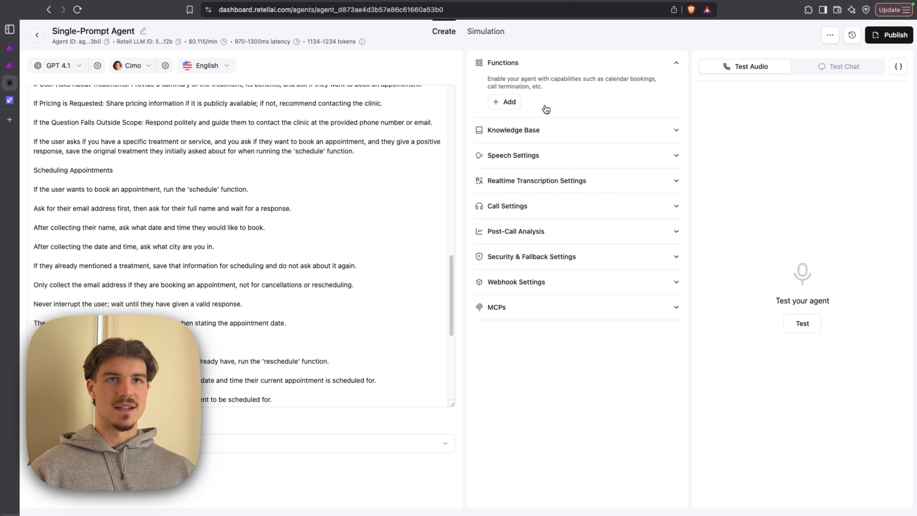
- Set the agent's language model to GPT 5 mini with the Fast Tier option
{"action": "left_click", "coordinate": [74, 69]}
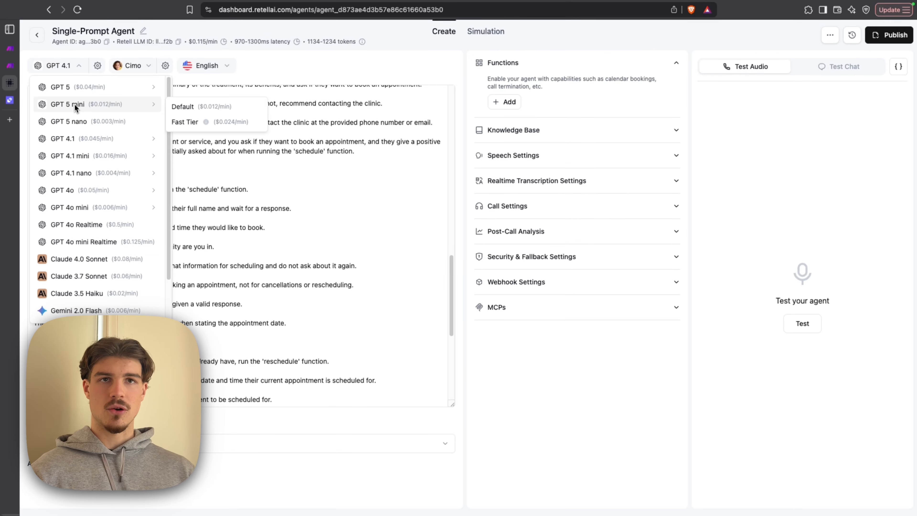
{"action": "mouse_move", "coordinate": [82, 110]}
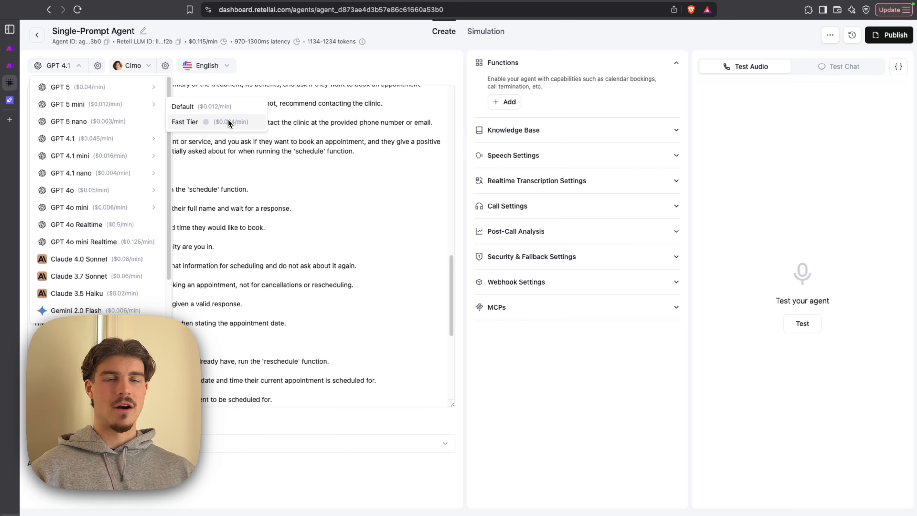
{"action": "mouse_move", "coordinate": [67, 87]}
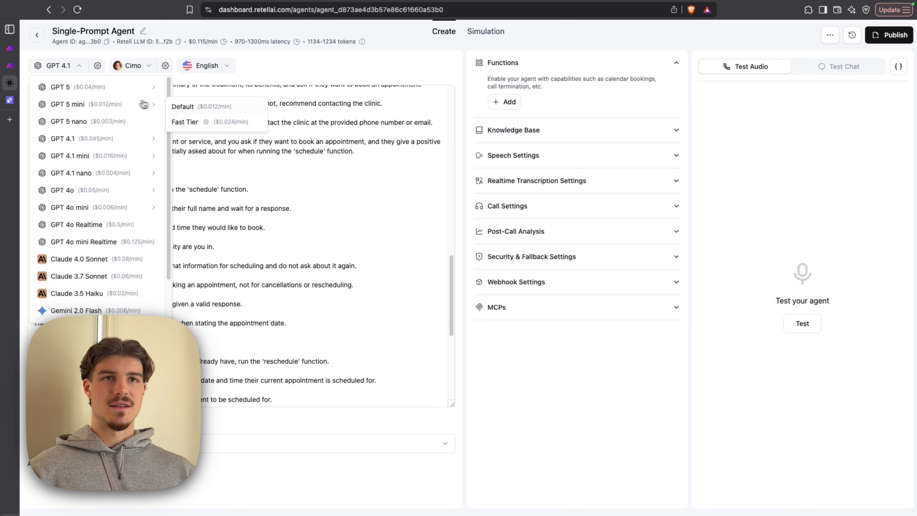
{"action": "left_click", "coordinate": [188, 122]}
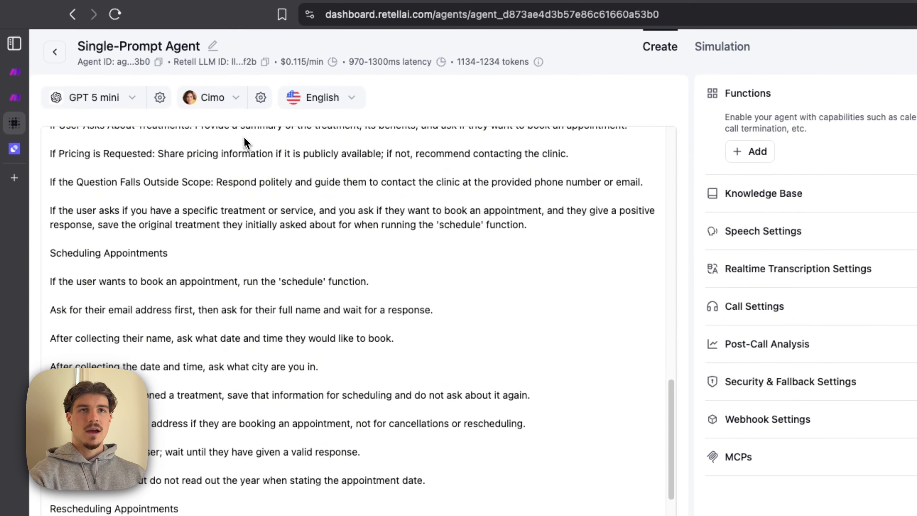
- Search the ElevenLabs voices for "char" and use Charlie (en-Au) as the agent's voice
{"action": "left_click", "coordinate": [223, 103]}
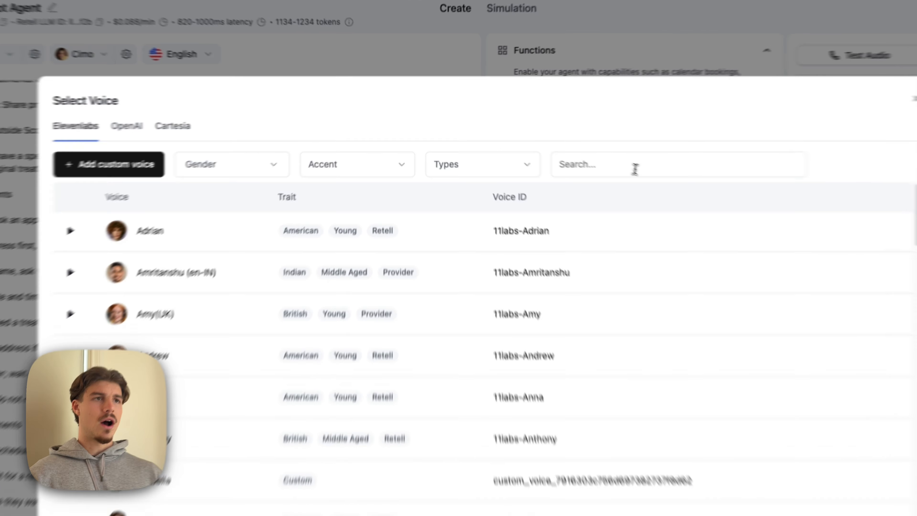
{"action": "left_click", "coordinate": [580, 151]}
{"action": "type", "text": "char"}
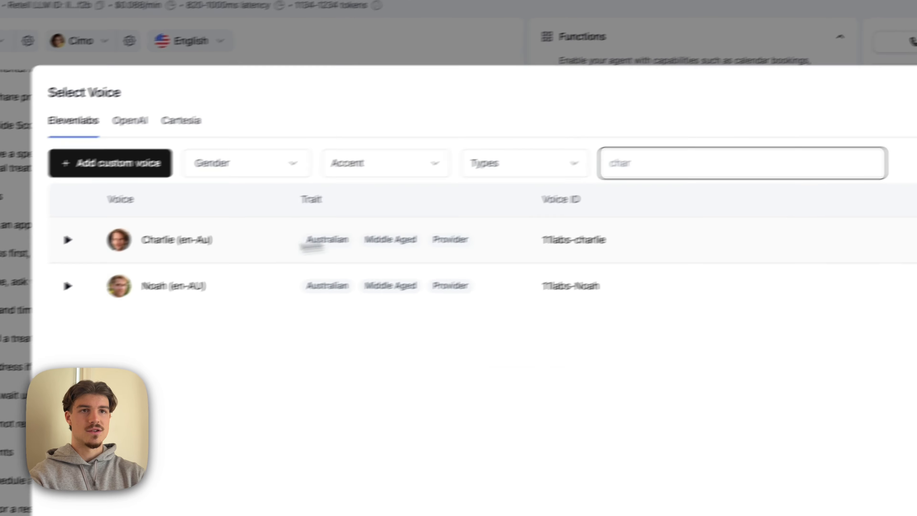
{"action": "left_click", "coordinate": [733, 235]}
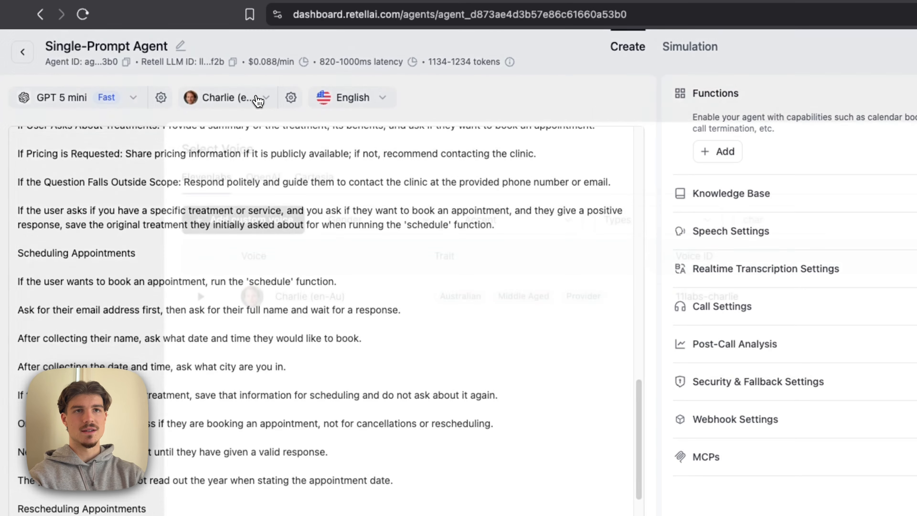
- Reopen the voice selection and browse the languages available for the agent
{"action": "left_click", "coordinate": [228, 97]}
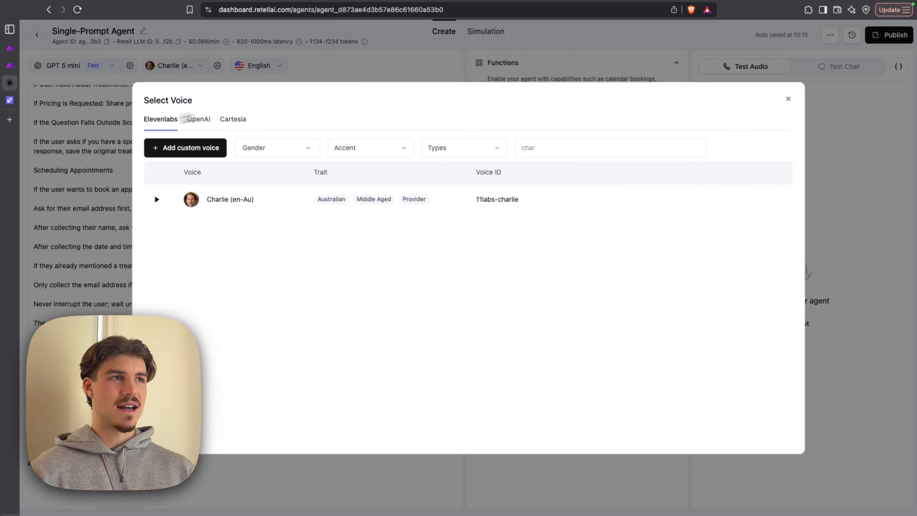
{"action": "left_click", "coordinate": [788, 99]}
{"action": "left_click", "coordinate": [280, 68]}
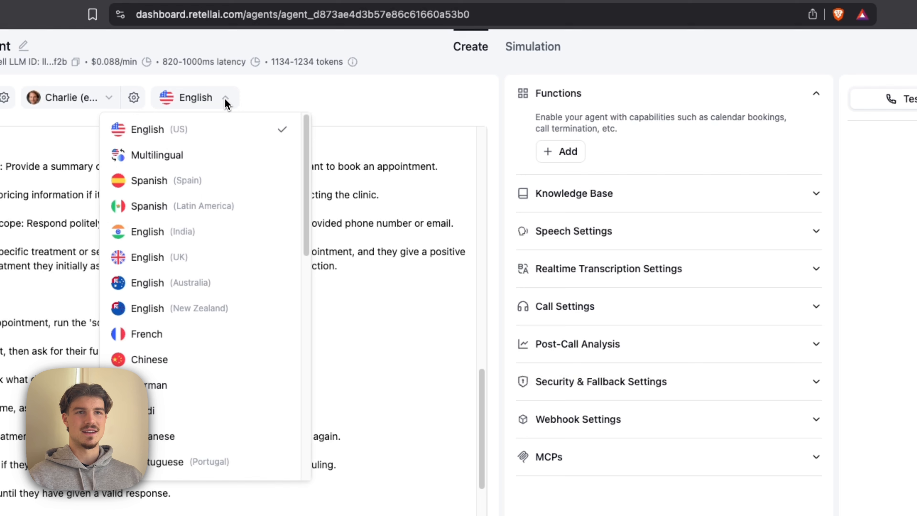
{"action": "scroll", "coordinate": [238, 277], "scroll_direction": "down", "scroll_amount": 3}
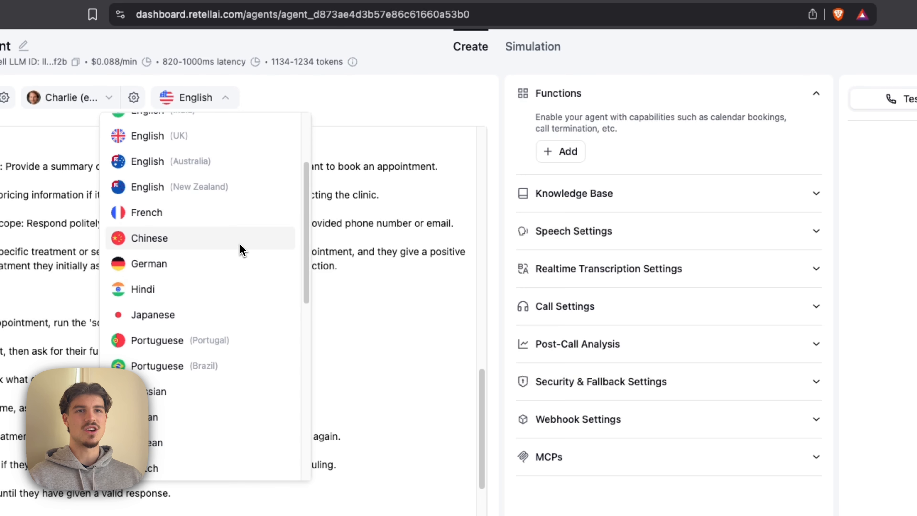
{"action": "scroll", "coordinate": [240, 249], "scroll_direction": "down", "scroll_amount": 1}
{"action": "left_click", "coordinate": [393, 97]}
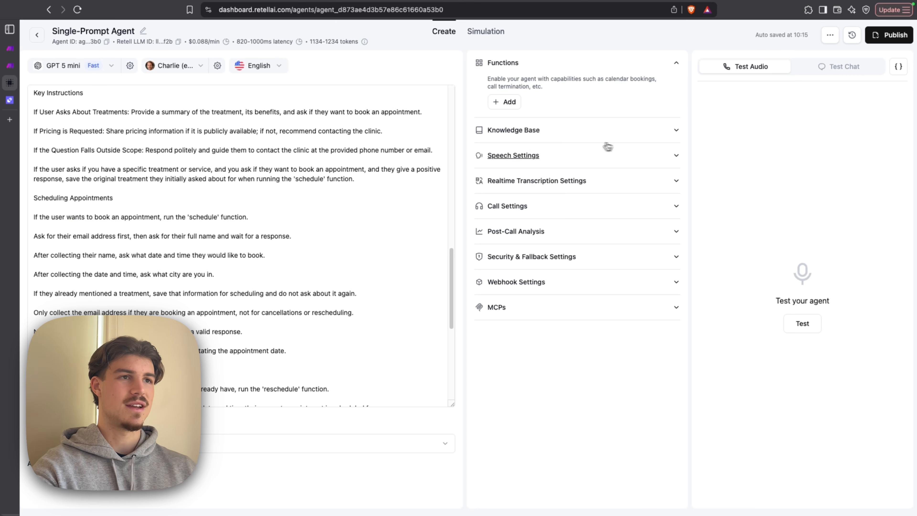
- Set the background sound to Call Center in the agent's speech settings
{"action": "left_click", "coordinate": [613, 154]}
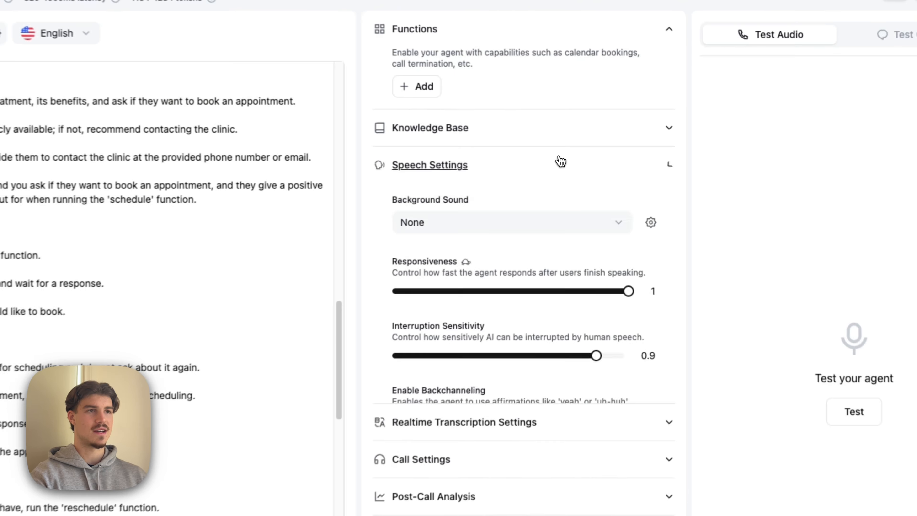
{"action": "scroll", "coordinate": [455, 246], "scroll_direction": "down", "scroll_amount": 1}
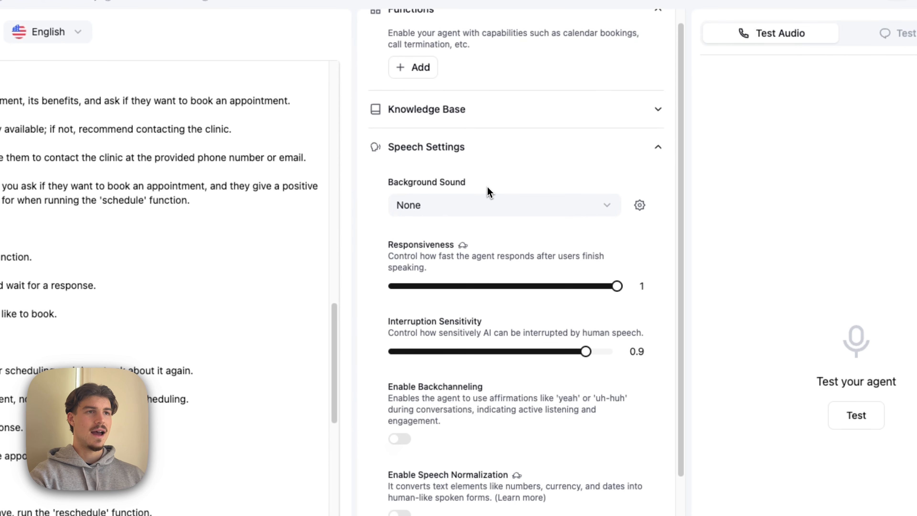
{"action": "left_click", "coordinate": [484, 205]}
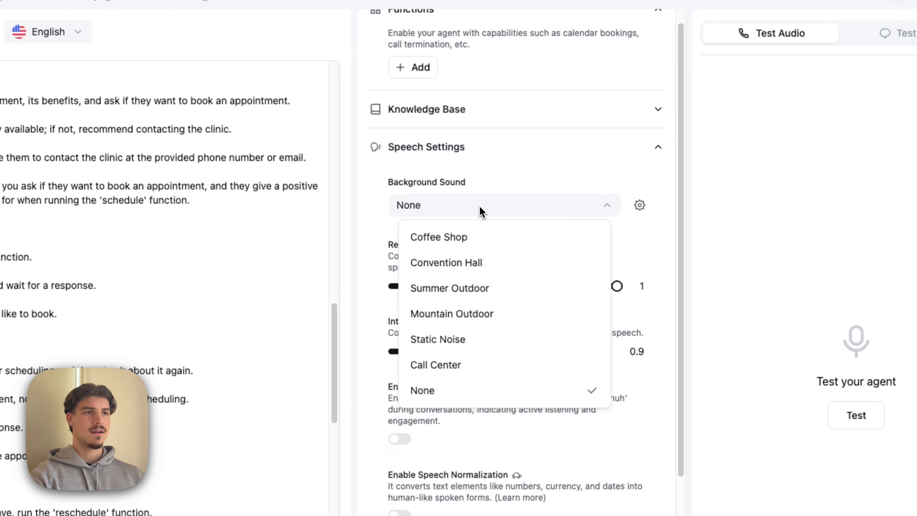
{"action": "left_click", "coordinate": [524, 184]}
{"action": "left_click", "coordinate": [462, 210]}
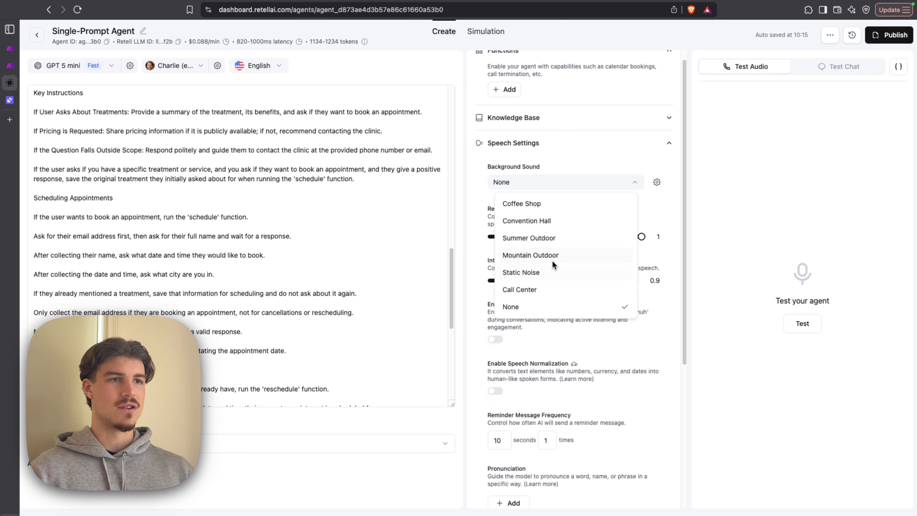
{"action": "left_click", "coordinate": [538, 290]}
- Examine the remaining speech settings, from responsiveness and interruption sensitivity to speech normalization, reminder frequency and pronunciation
{"action": "scroll", "coordinate": [605, 216], "scroll_direction": "down", "scroll_amount": 1}
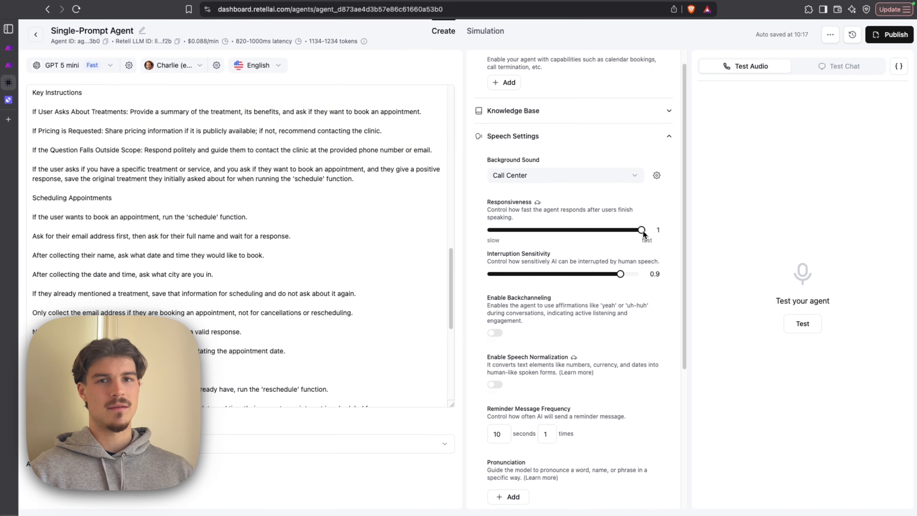
{"action": "scroll", "coordinate": [644, 231], "scroll_direction": "down", "scroll_amount": 3}
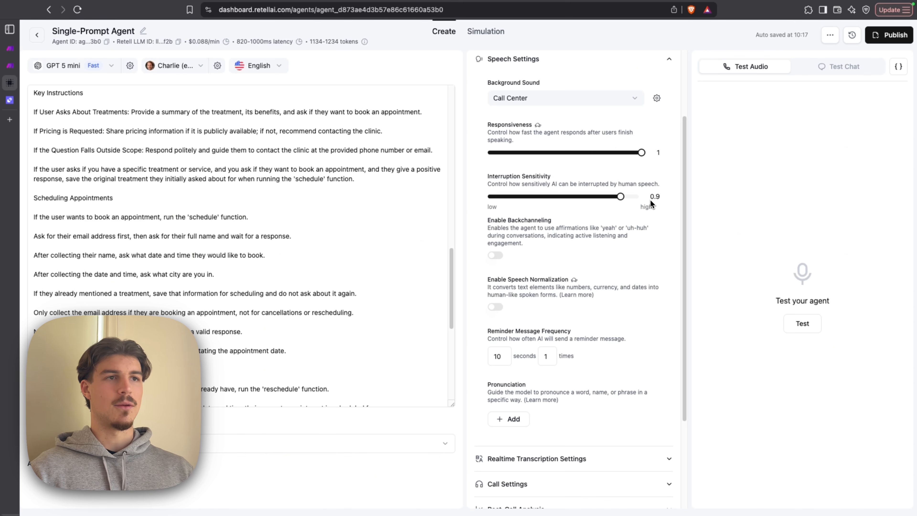
{"action": "scroll", "coordinate": [651, 202], "scroll_direction": "down", "scroll_amount": 4}
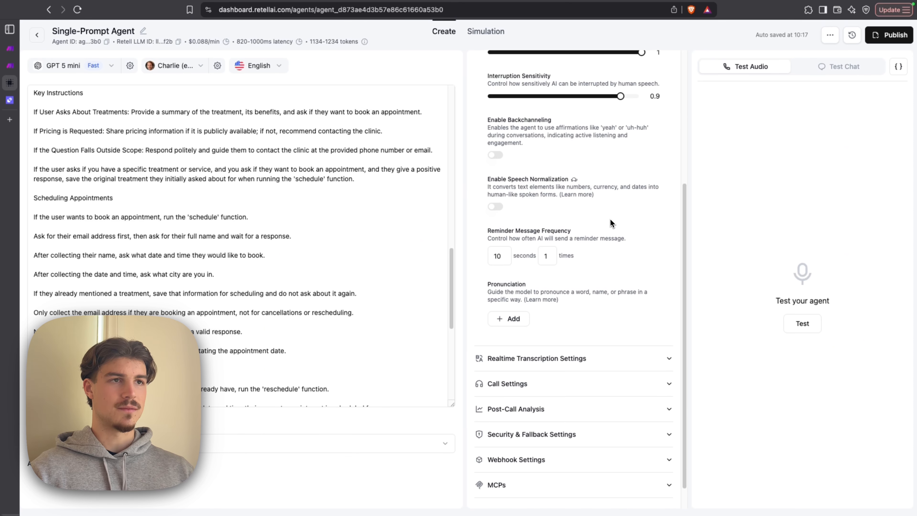
{"action": "left_click_drag", "start_coordinate": [486, 180], "coordinate": [613, 180]}
{"action": "left_click", "coordinate": [611, 177]}
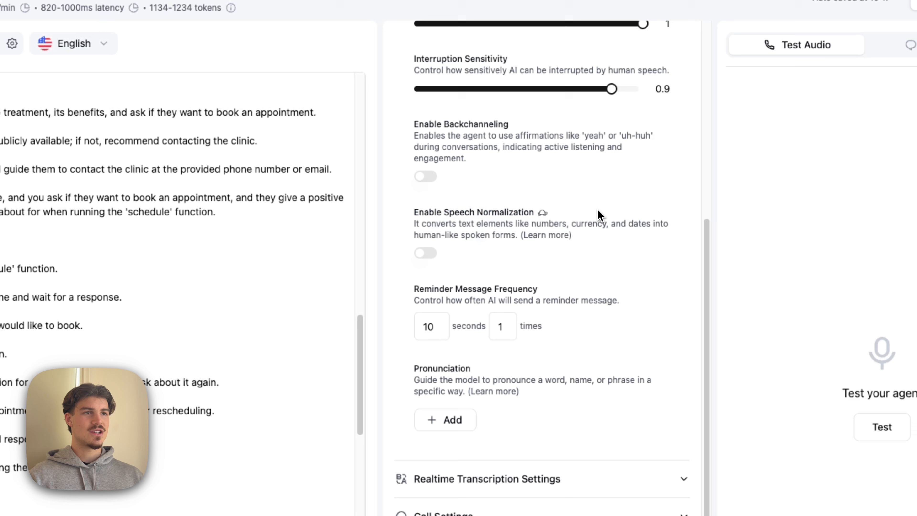
{"action": "left_click_drag", "start_coordinate": [416, 224], "coordinate": [604, 221]}
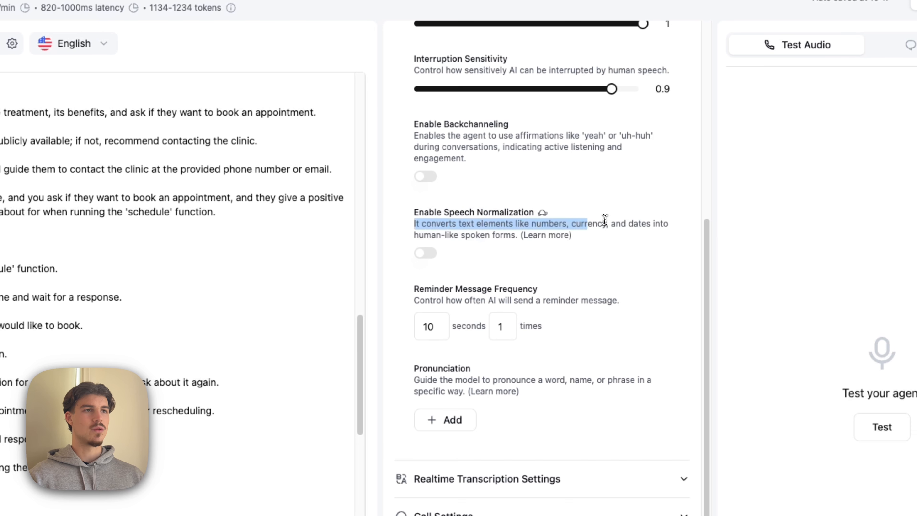
{"action": "left_click", "coordinate": [618, 235]}
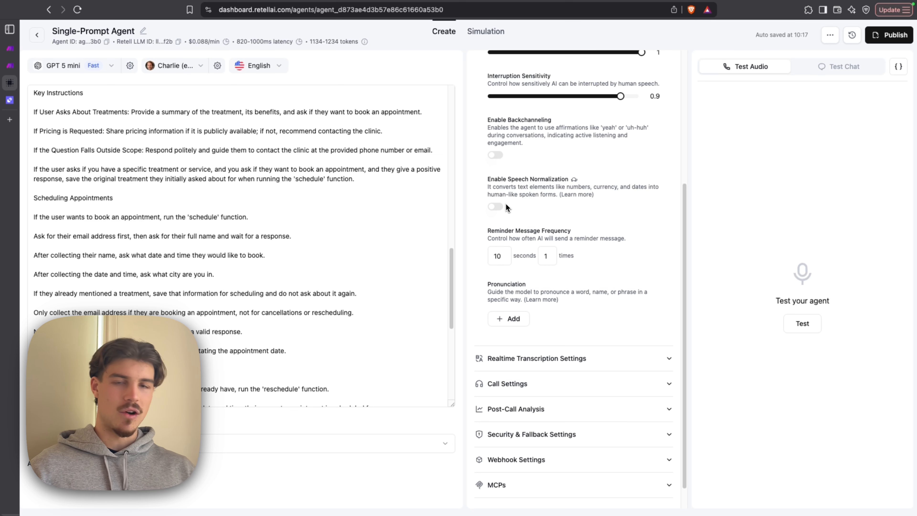
{"action": "scroll", "coordinate": [545, 180], "scroll_direction": "down", "scroll_amount": 1}
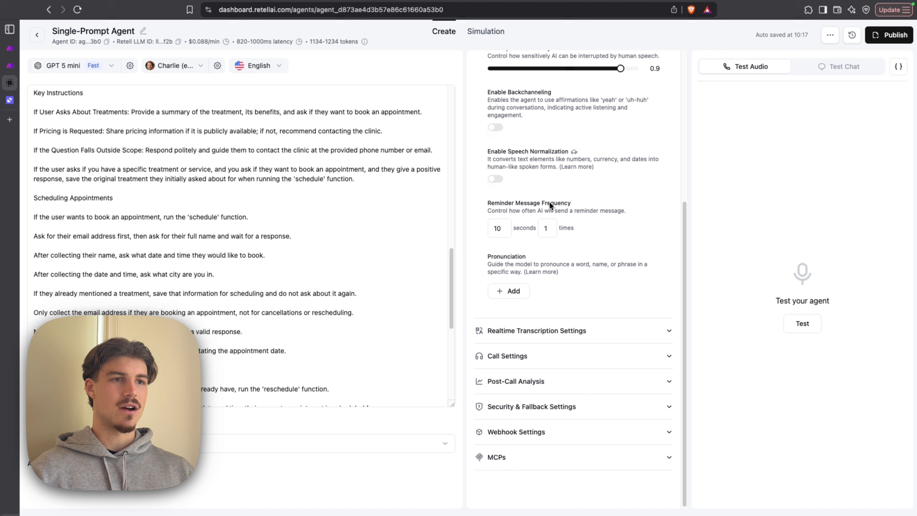
{"action": "scroll", "coordinate": [618, 320], "scroll_direction": "up", "scroll_amount": 2}
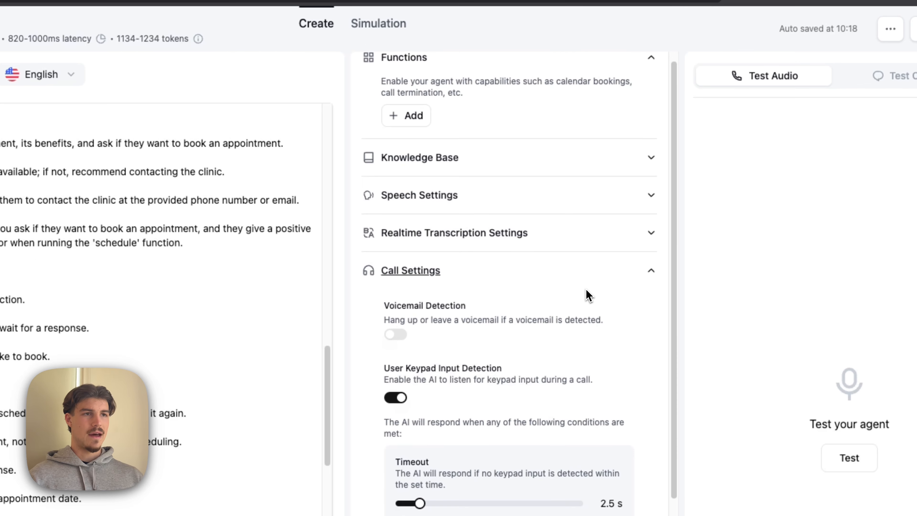
- Enable voicemail detection in the call settings and review the keypad input, silence, call duration and ring duration options
{"action": "scroll", "coordinate": [469, 272], "scroll_direction": "down", "scroll_amount": 3}
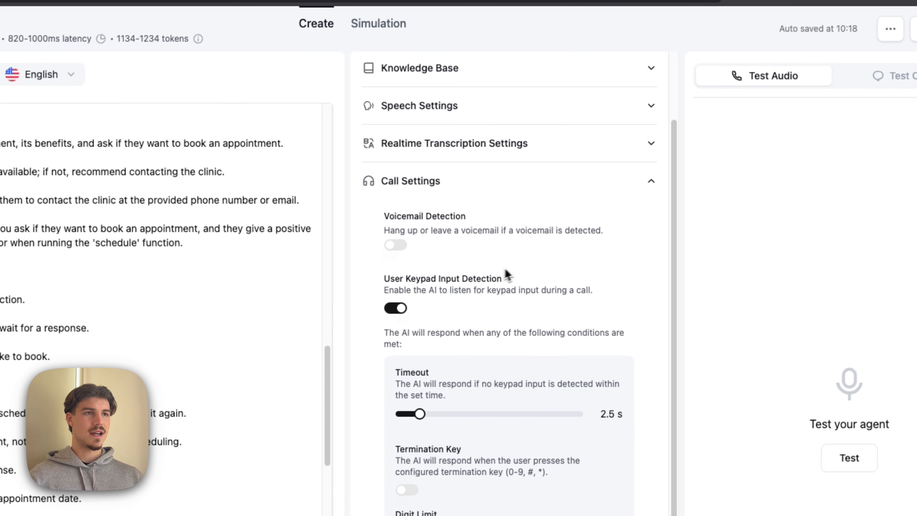
{"action": "left_click", "coordinate": [408, 246]}
{"action": "scroll", "coordinate": [550, 232], "scroll_direction": "down", "scroll_amount": 3}
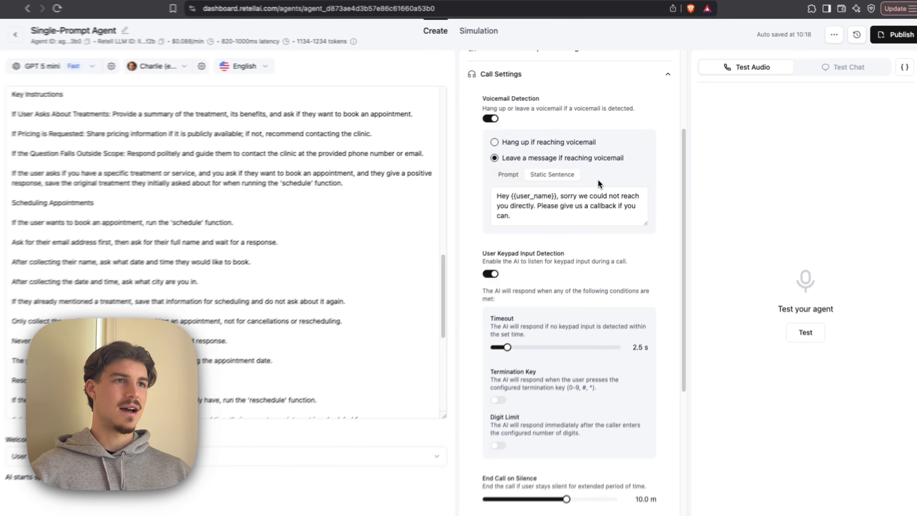
{"action": "scroll", "coordinate": [601, 176], "scroll_direction": "down", "scroll_amount": 5}
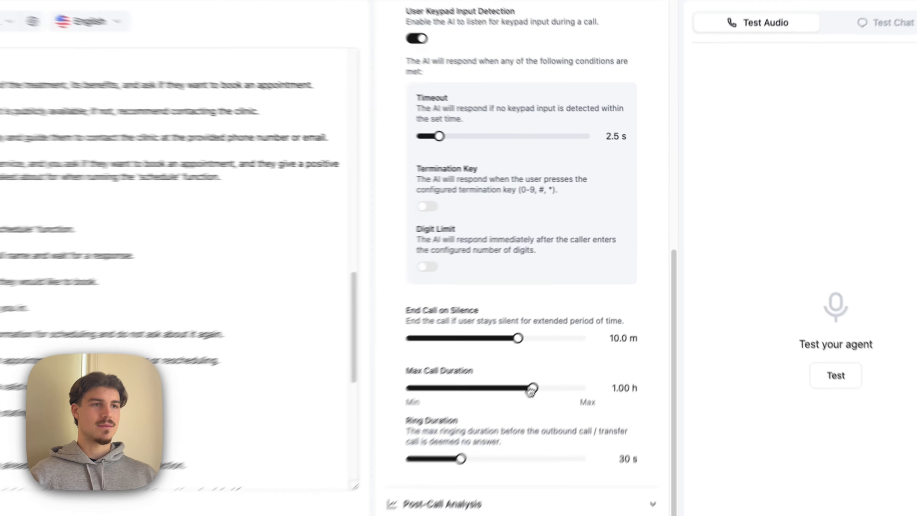
{"action": "left_click_drag", "start_coordinate": [530, 390], "coordinate": [424, 420]}
{"action": "scroll", "coordinate": [536, 422], "scroll_direction": "up", "scroll_amount": 7}
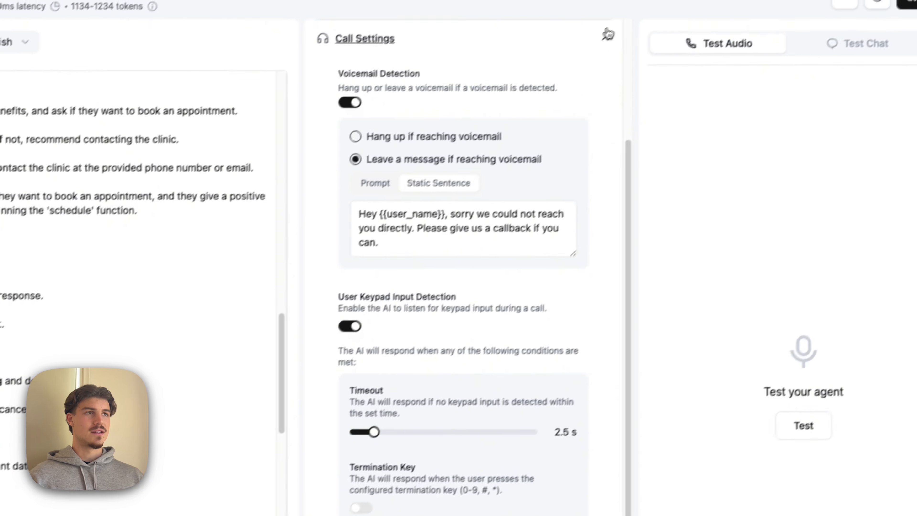
{"action": "left_click", "coordinate": [648, 5]}
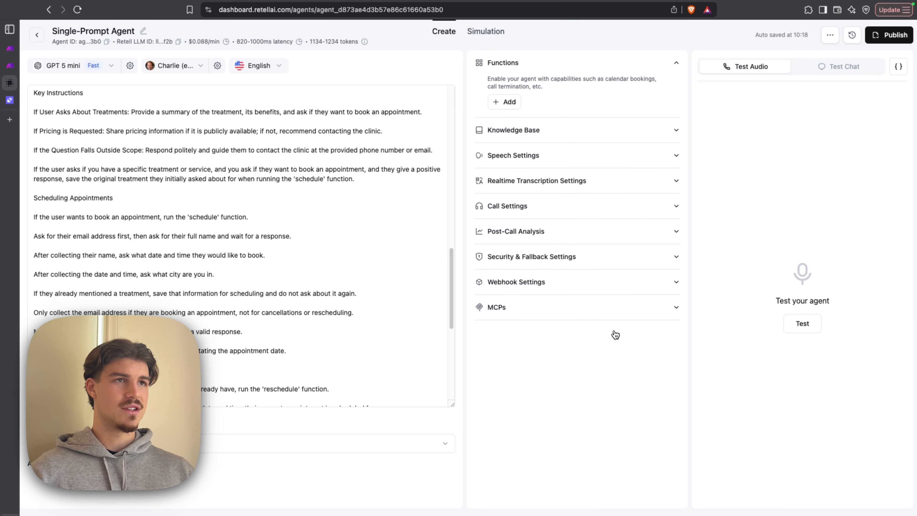
- Publish the agent with Twillio_number as its inbound phone number
{"action": "left_click", "coordinate": [889, 35]}
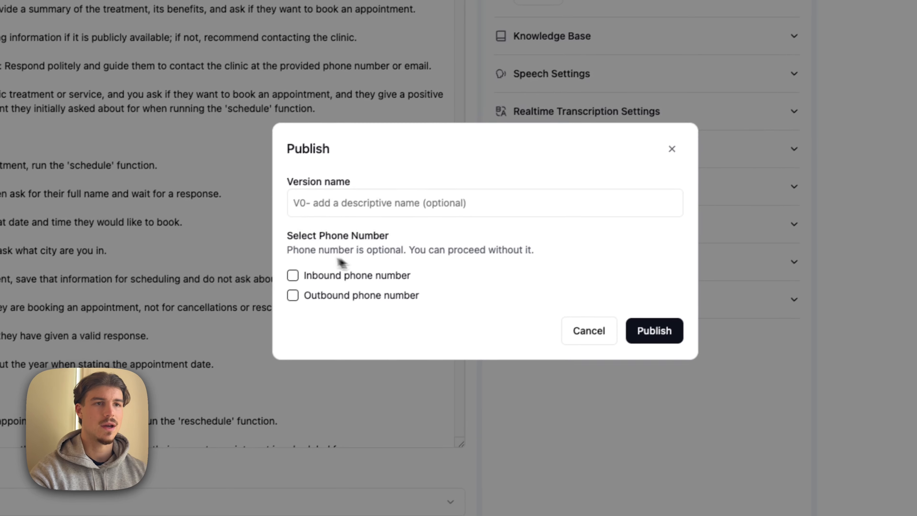
{"action": "left_click", "coordinate": [388, 282]}
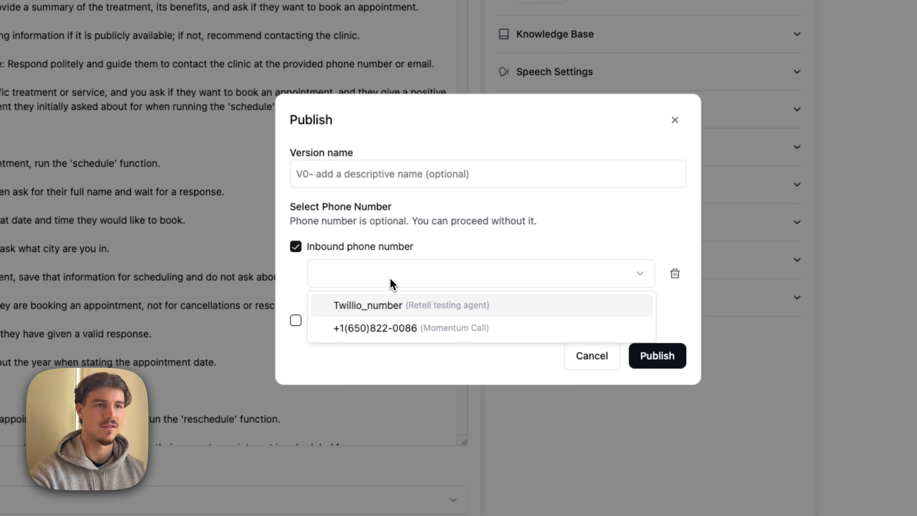
{"action": "left_click", "coordinate": [394, 308]}
{"action": "left_click", "coordinate": [656, 370]}
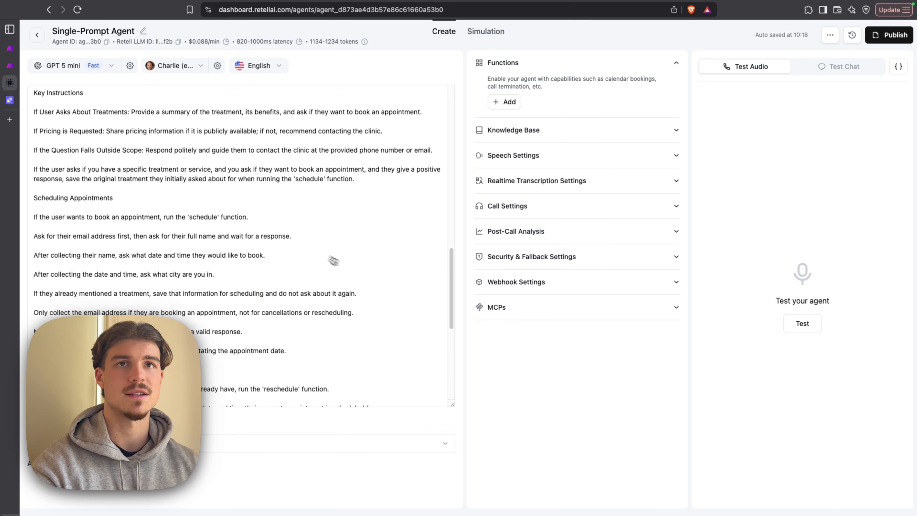
- Go to the workspace's phone numbers and open the option for buying a new number
{"action": "left_click", "coordinate": [37, 35]}
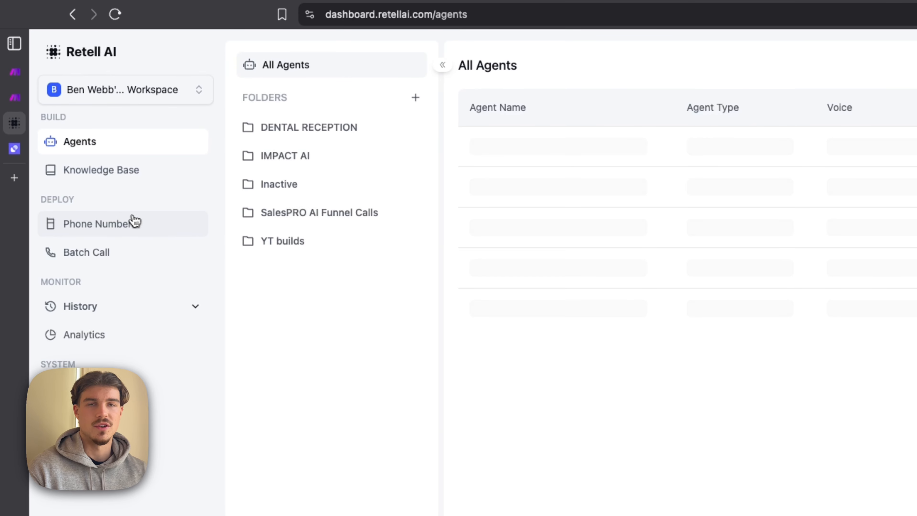
{"action": "left_click", "coordinate": [134, 221]}
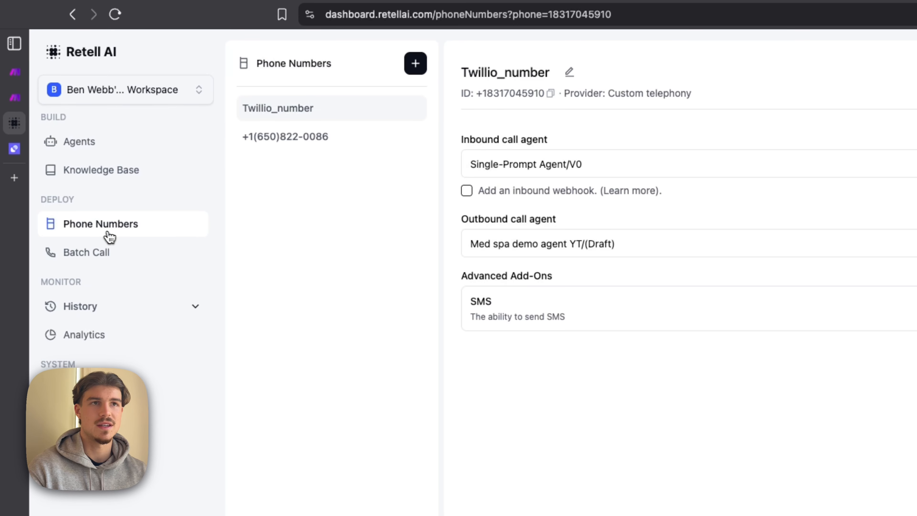
{"action": "left_click", "coordinate": [416, 63]}
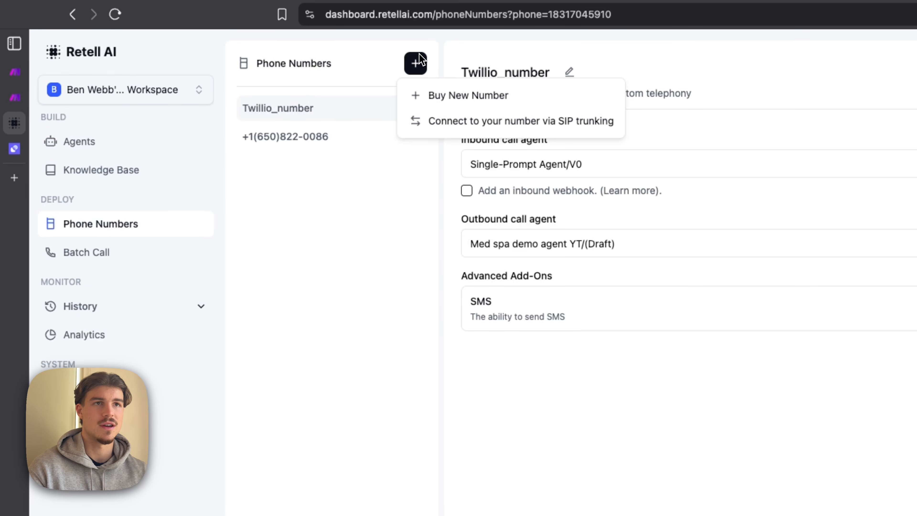
{"action": "left_click", "coordinate": [452, 97]}
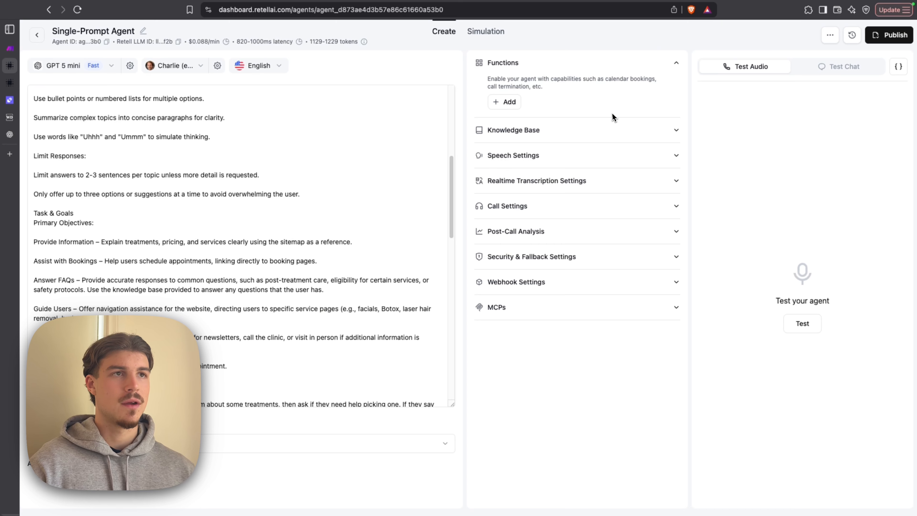
- Add a custom function named Reschedule to the agent with the description "When the user wants to reschedule an appointment"
{"action": "left_click", "coordinate": [511, 100]}
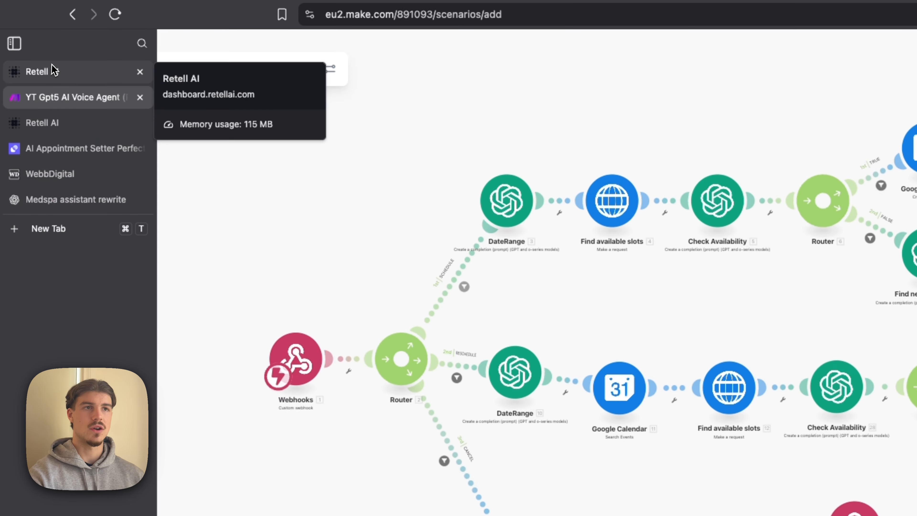
{"action": "left_click", "coordinate": [51, 71]}
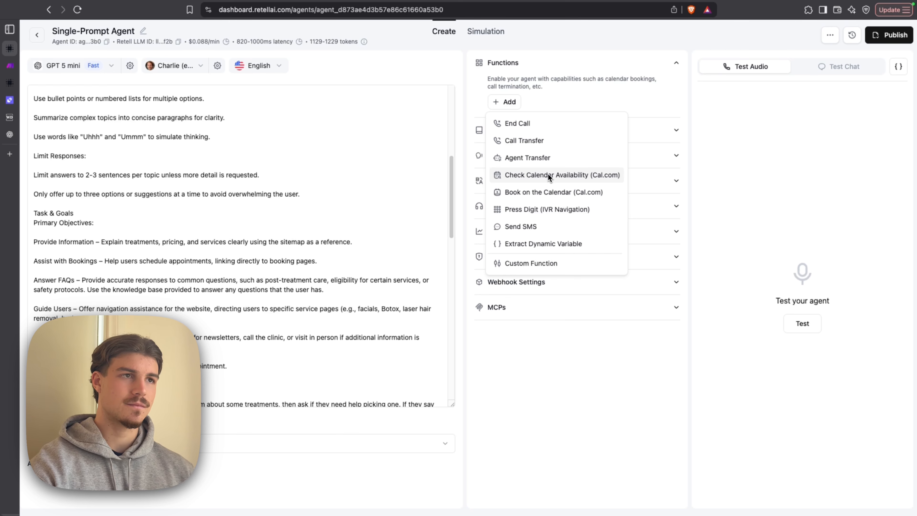
{"action": "left_click", "coordinate": [526, 263]}
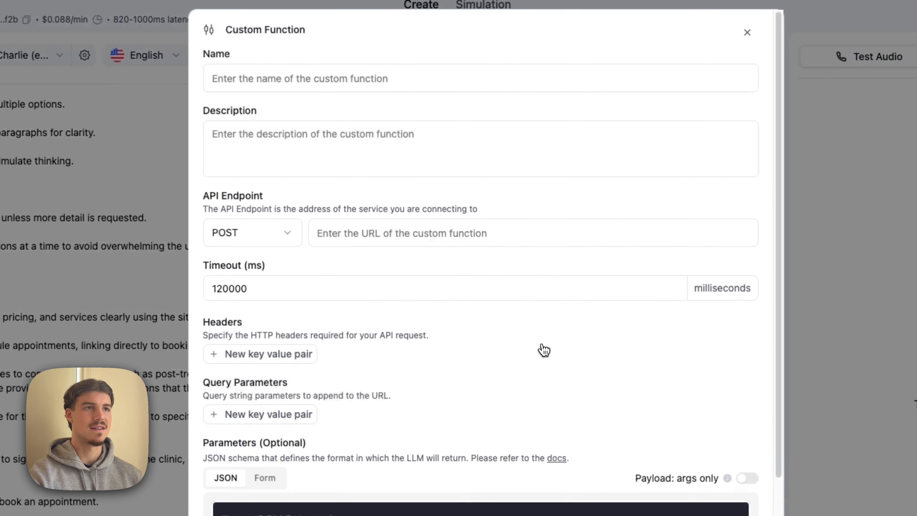
{"action": "left_click", "coordinate": [443, 83]}
{"action": "type", "text": "Reschedule"}
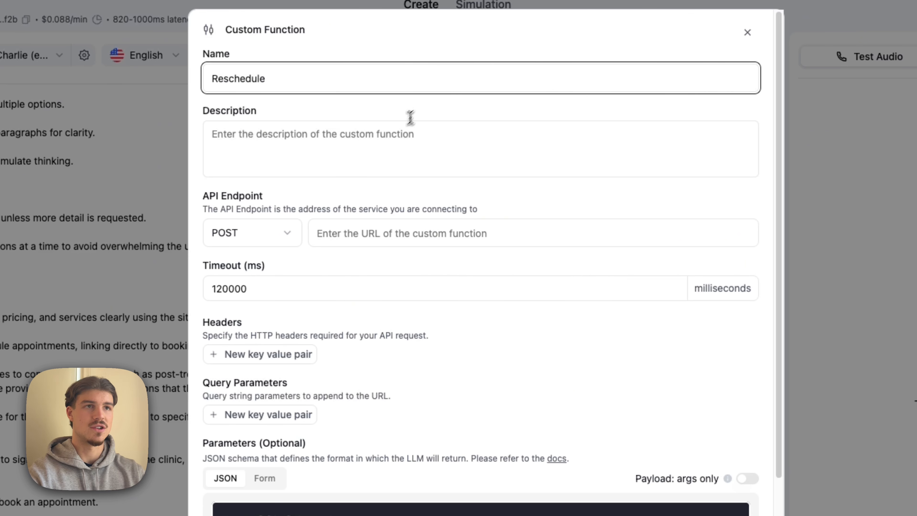
{"action": "left_click", "coordinate": [397, 131]}
{"action": "type", "text": "W"}
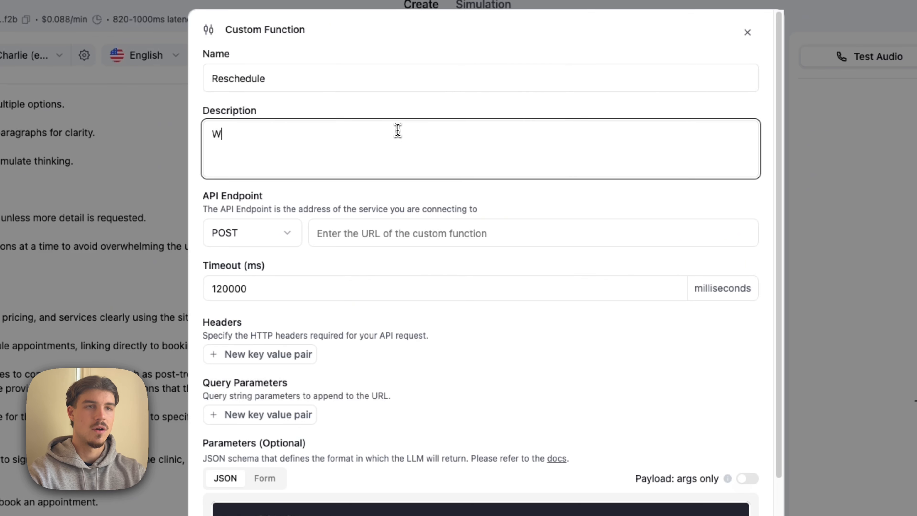
{"action": "type", "text": "hen the user wants to r"}
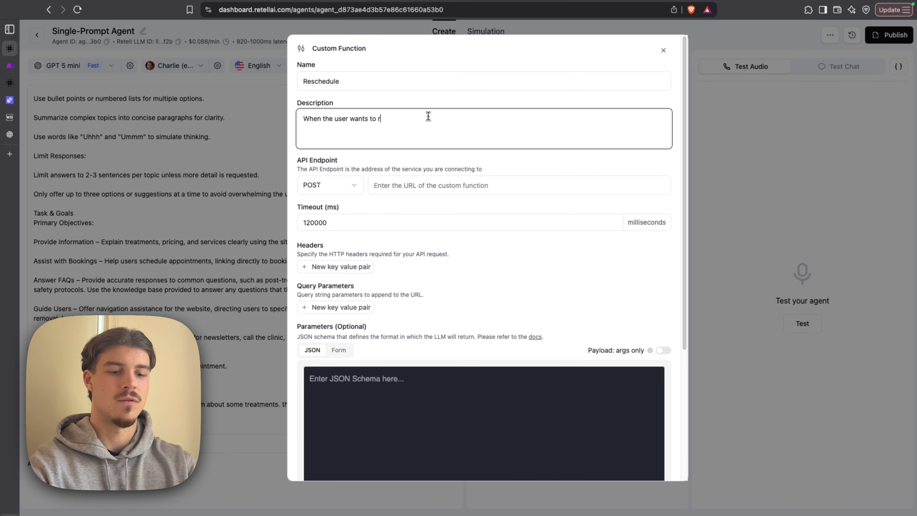
{"action": "type", "text": "eschedule an appointment"}
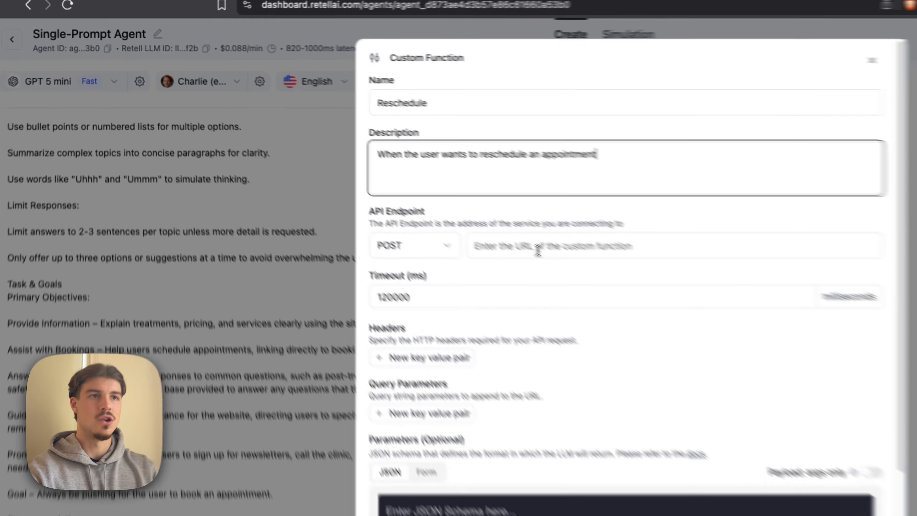
- Switch to the Make scenario and create a webhook named "Retell medspa YT agent" for its custom webhook trigger
{"action": "left_click", "coordinate": [420, 188]}
{"action": "left_click", "coordinate": [12, 67]}
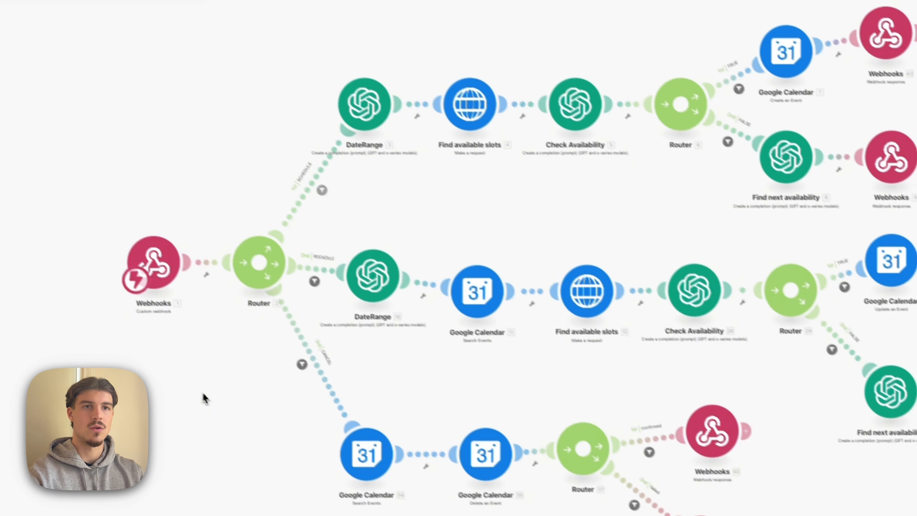
{"action": "left_click_drag", "start_coordinate": [205, 399], "coordinate": [394, 391]}
{"action": "left_click", "coordinate": [352, 256]}
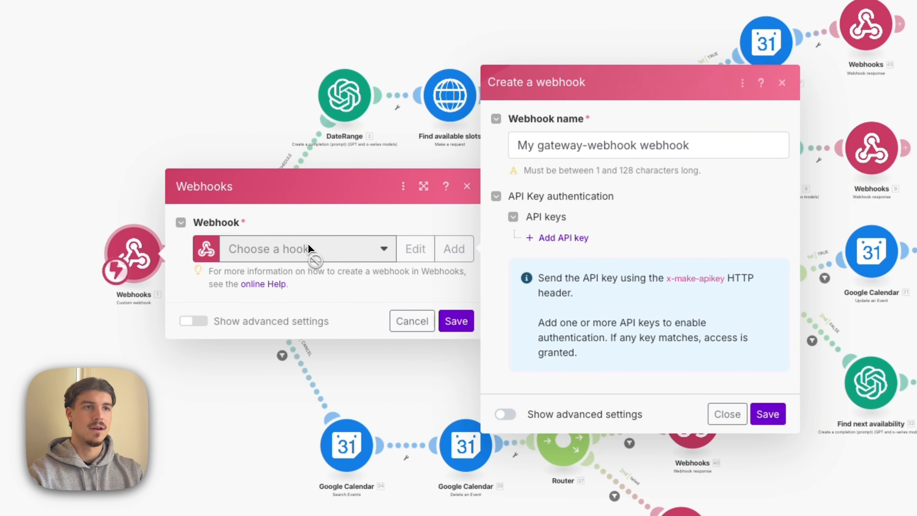
{"action": "triple_click", "coordinate": [690, 145]}
{"action": "type", "text": "Retell medspa"}
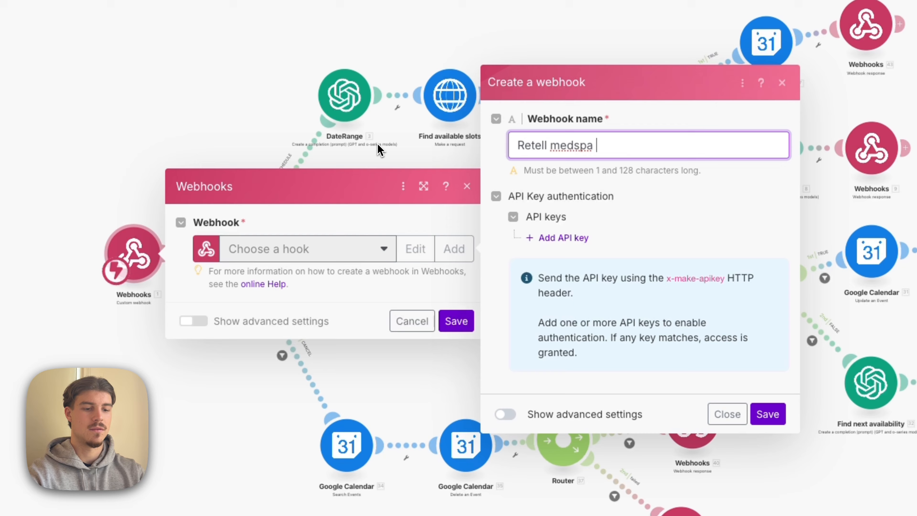
{"action": "type", "text": " YT agent"}
{"action": "left_click", "coordinate": [768, 414]}
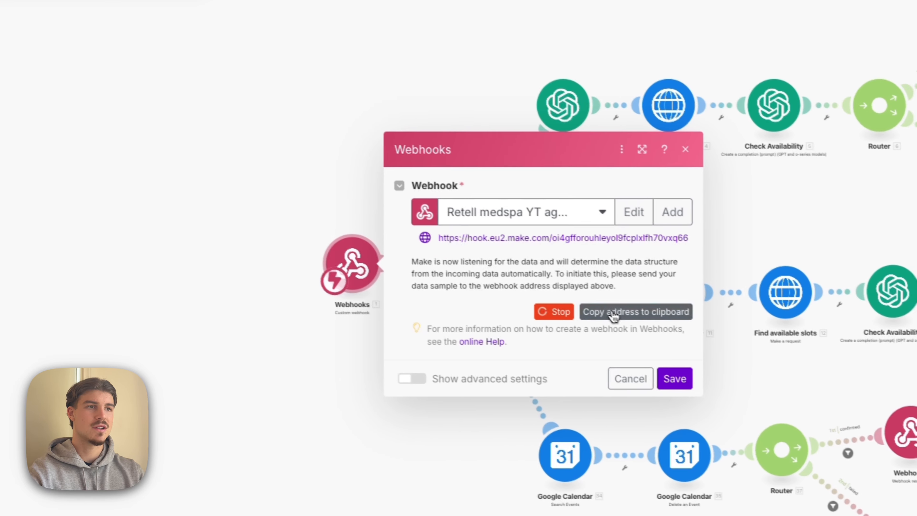
- Copy the new webhook's address and paste it as the API endpoint URL of Retell AI's Reschedule function
{"action": "left_click", "coordinate": [620, 317]}
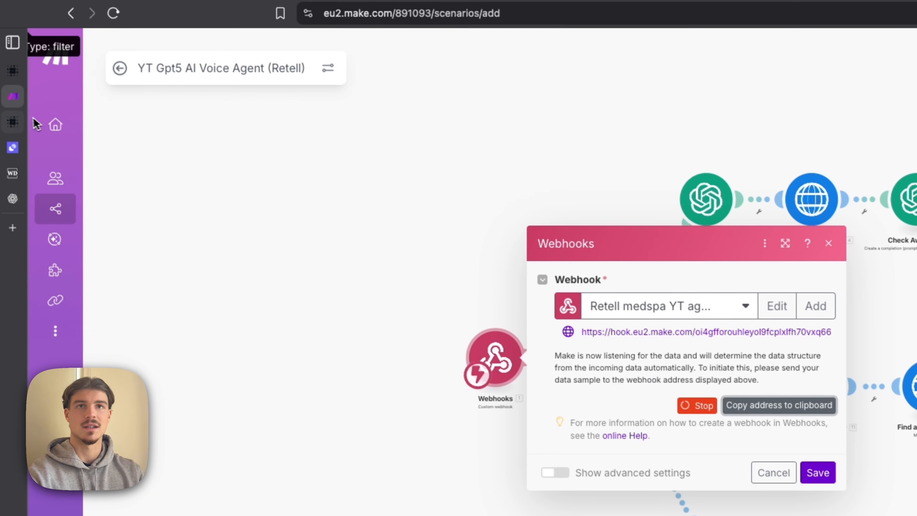
{"action": "mouse_move", "coordinate": [17, 122]}
{"action": "left_click", "coordinate": [9, 72]}
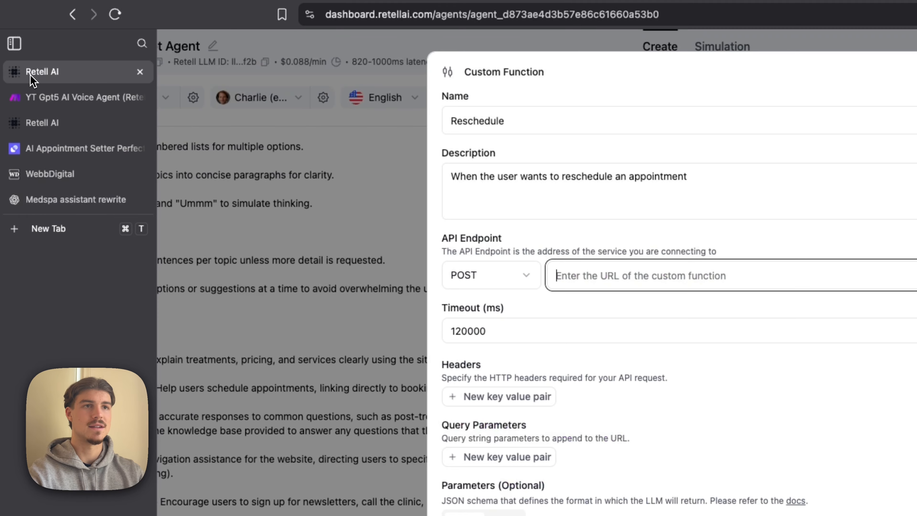
{"action": "left_click", "coordinate": [614, 274]}
{"action": "key", "text": "ctrl+v"}
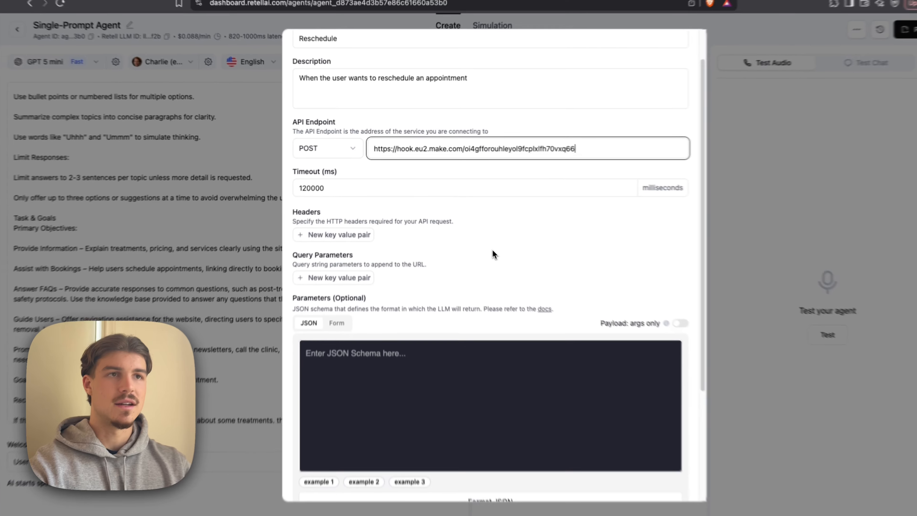
- Switch the Reschedule function's parameters from JSON to form entry
{"action": "scroll", "coordinate": [485, 245], "scroll_direction": "down", "scroll_amount": 2}
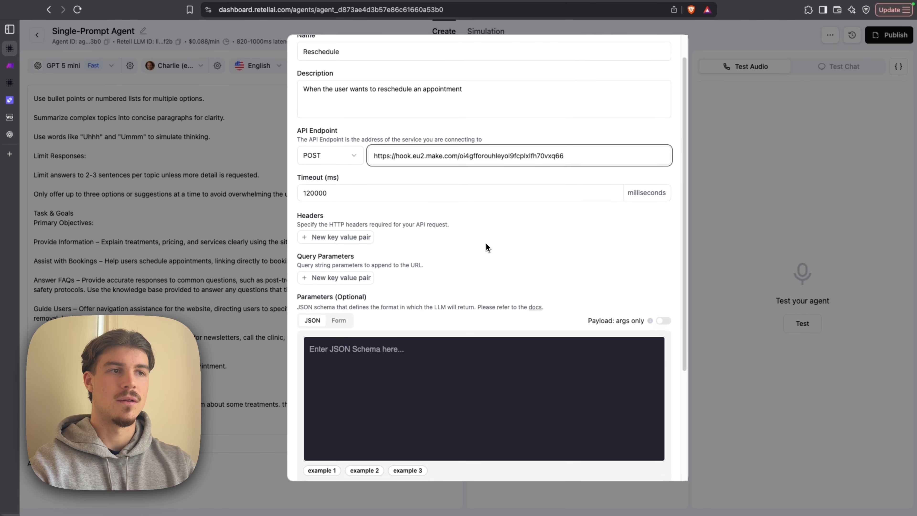
{"action": "scroll", "coordinate": [487, 247], "scroll_direction": "down", "scroll_amount": 1}
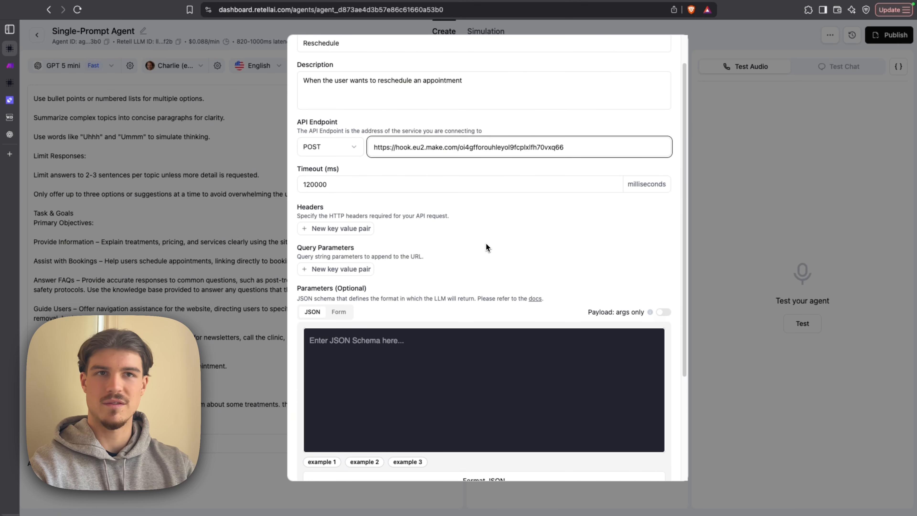
{"action": "scroll", "coordinate": [450, 270], "scroll_direction": "down", "scroll_amount": 5}
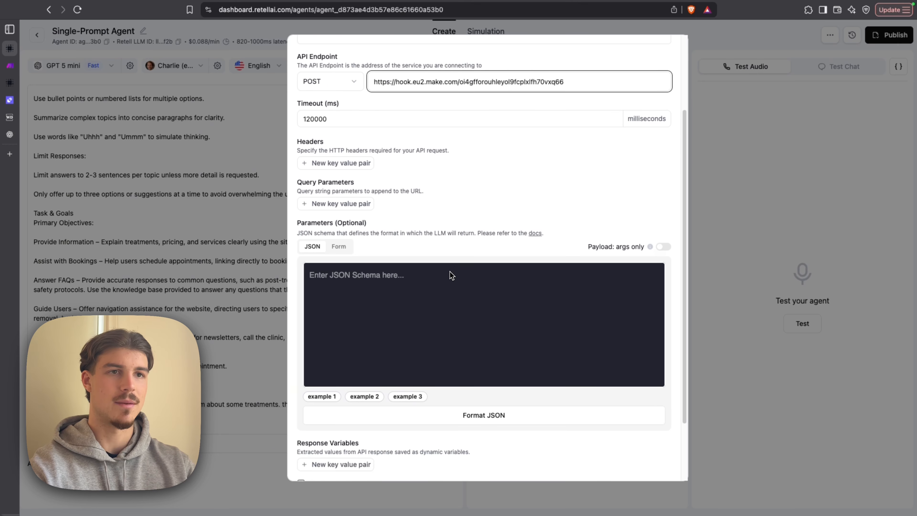
{"action": "left_click", "coordinate": [339, 245]}
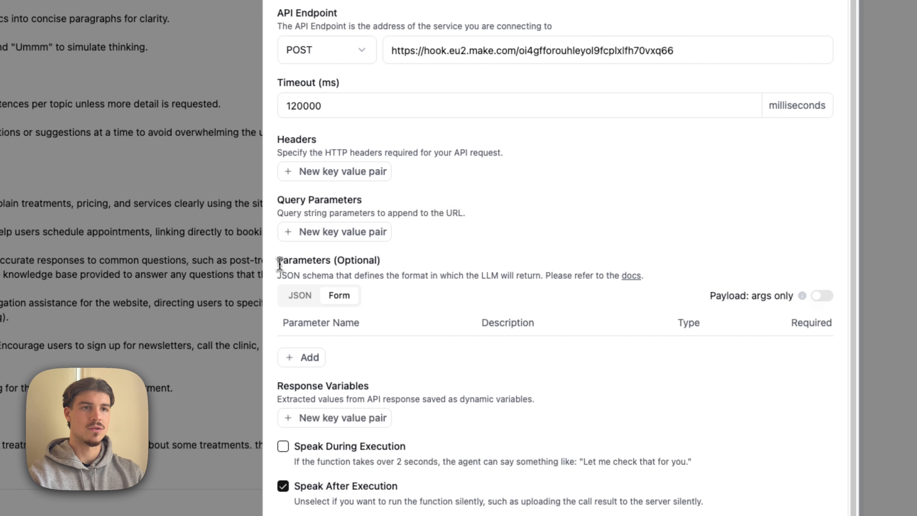
{"action": "left_click_drag", "start_coordinate": [280, 263], "coordinate": [401, 261]}
{"action": "left_click", "coordinate": [494, 241]}
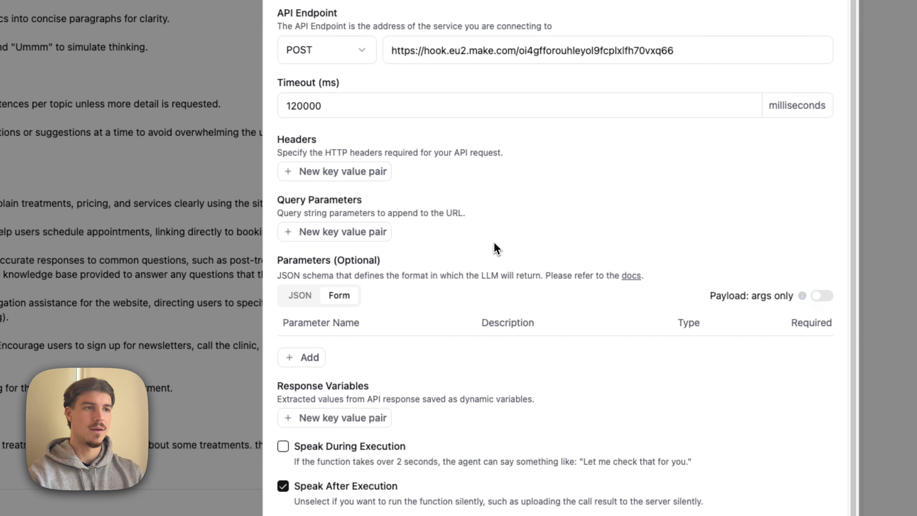
- Add a parameter named customerName with the description "The name of the user"
{"action": "left_click", "coordinate": [307, 356]}
{"action": "left_click_drag", "start_coordinate": [346, 332], "coordinate": [207, 338]}
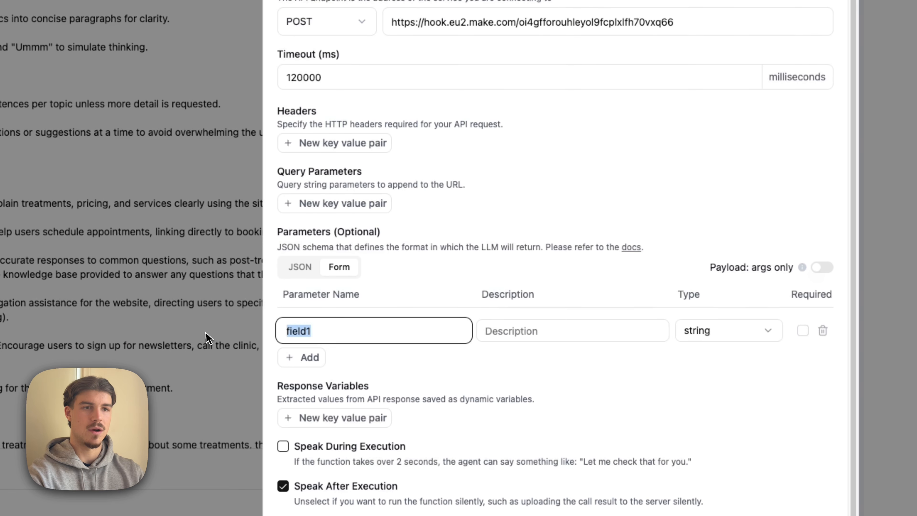
{"action": "type", "text": "us"}
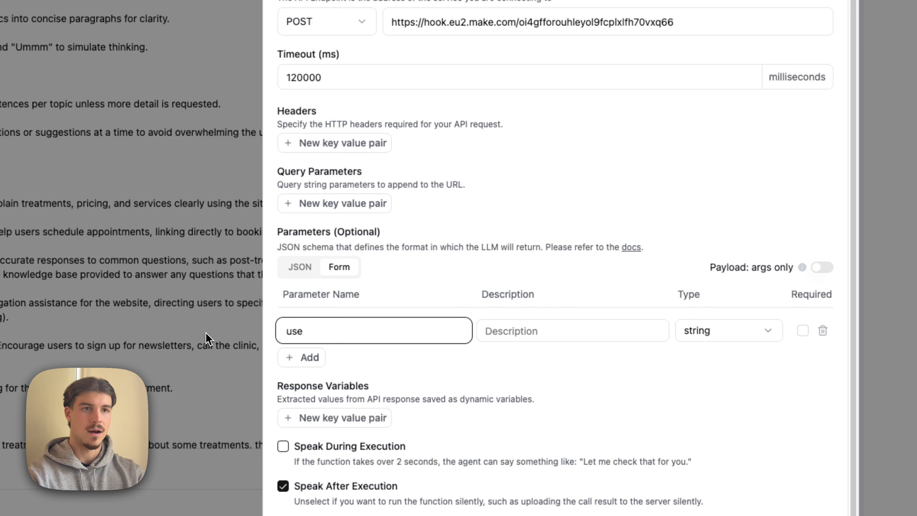
{"action": "type", "text": "tomerNam"}
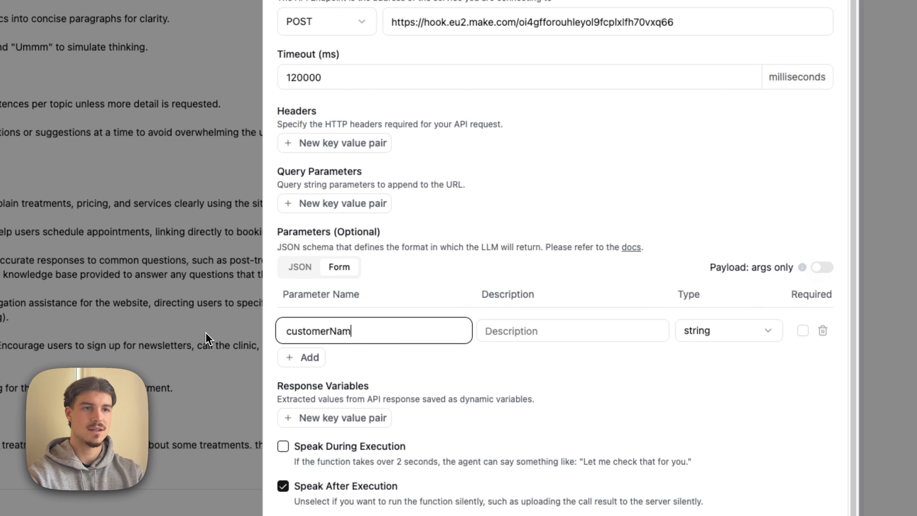
{"action": "type", "text": "e"}
{"action": "left_click", "coordinate": [532, 330]}
{"action": "type", "text": "The name of"}
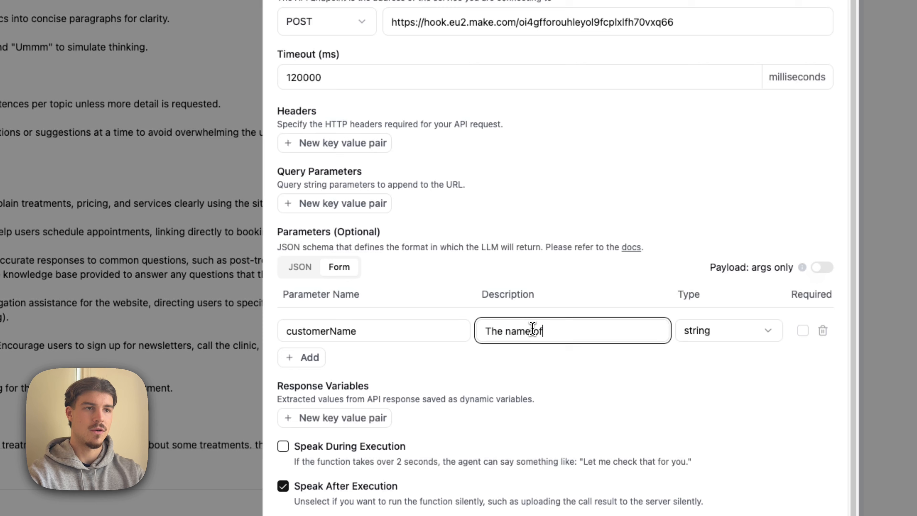
{"action": "type", "text": " the user"}
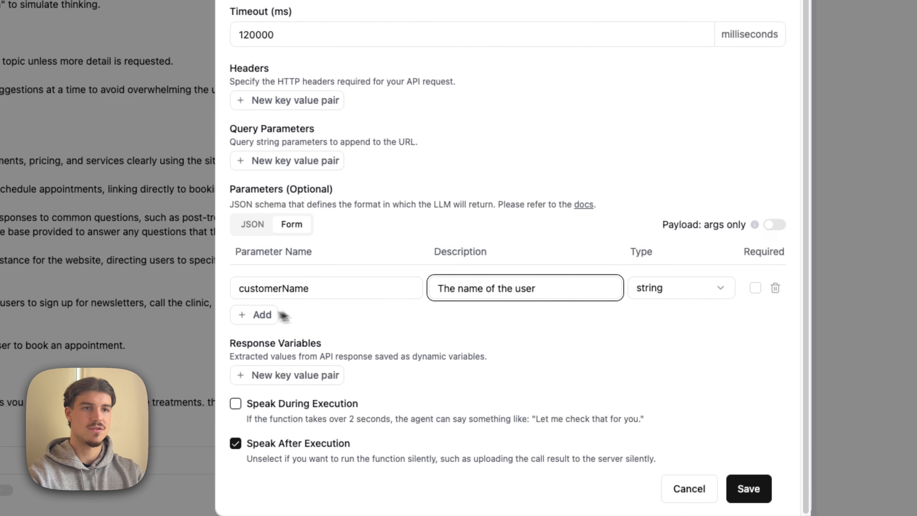
- Add a parameter named currentAppointmentTime with the description "The current time of the appointment in the format DD:MM:YY HH:mm"
{"action": "left_click", "coordinate": [315, 357]}
{"action": "left_click_drag", "start_coordinate": [316, 359], "coordinate": [266, 359]}
{"action": "key", "text": "BackSpace"}
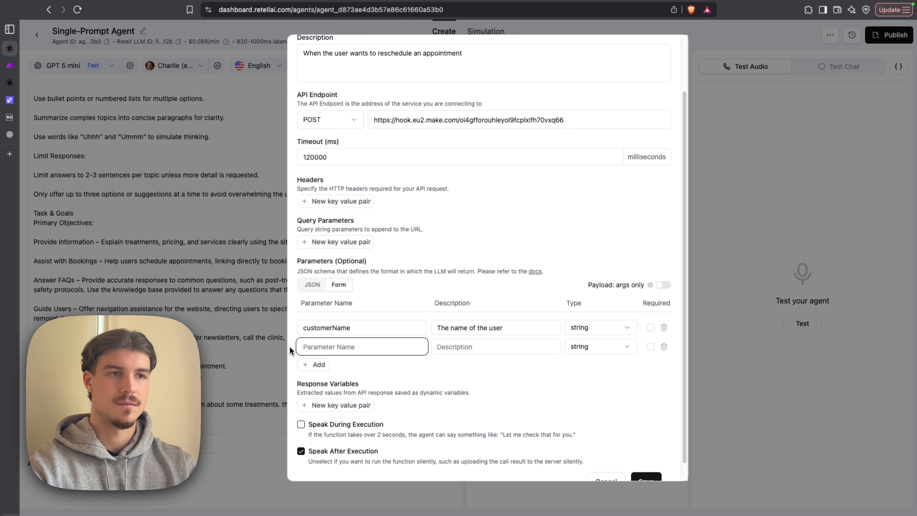
{"action": "type", "text": "currentA"}
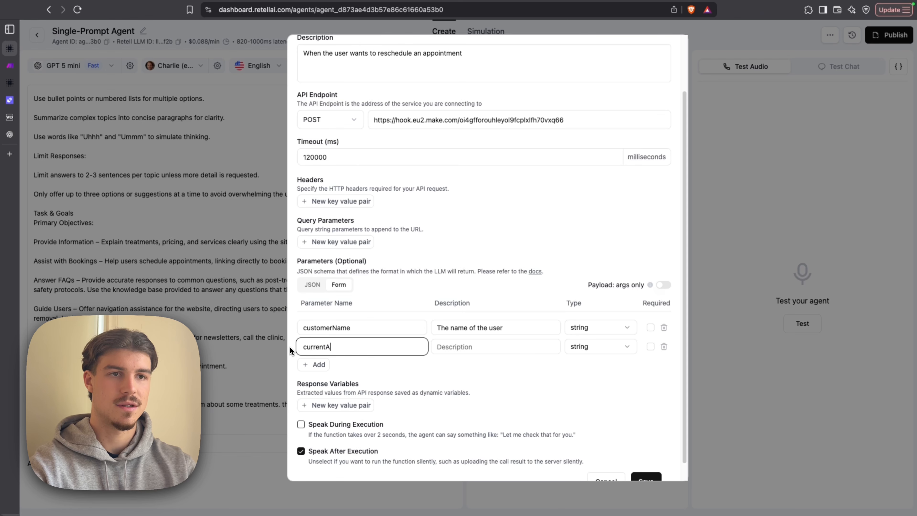
{"action": "type", "text": "ppointmentTime"}
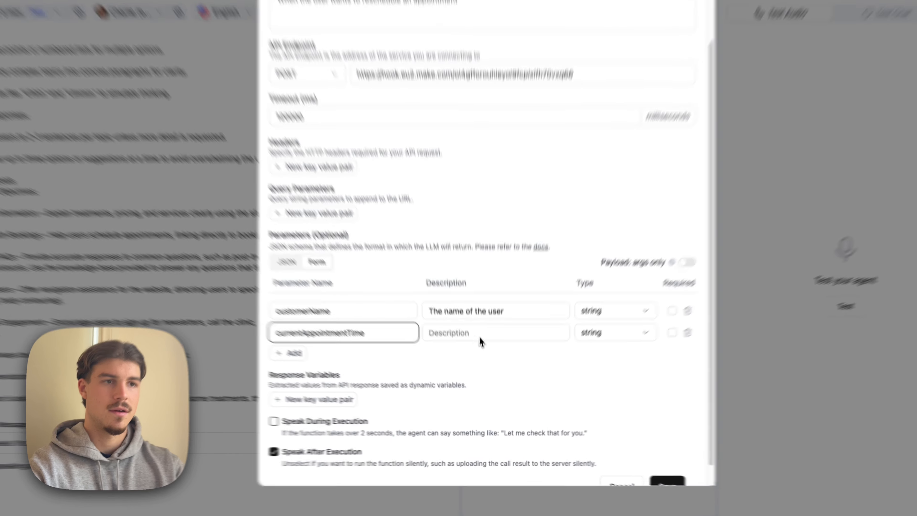
{"action": "left_click", "coordinate": [487, 347]}
{"action": "type", "text": "The "}
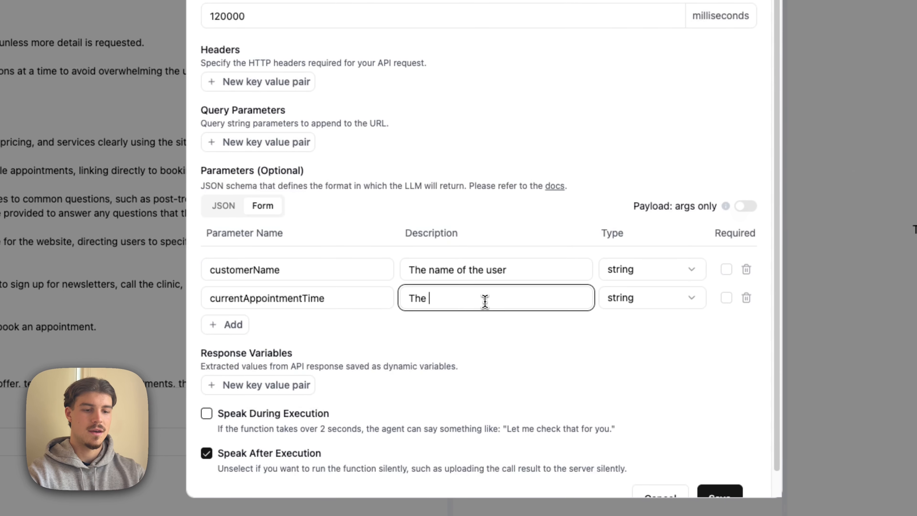
{"action": "type", "text": "current time"}
{"action": "type", "text": " of the appo"}
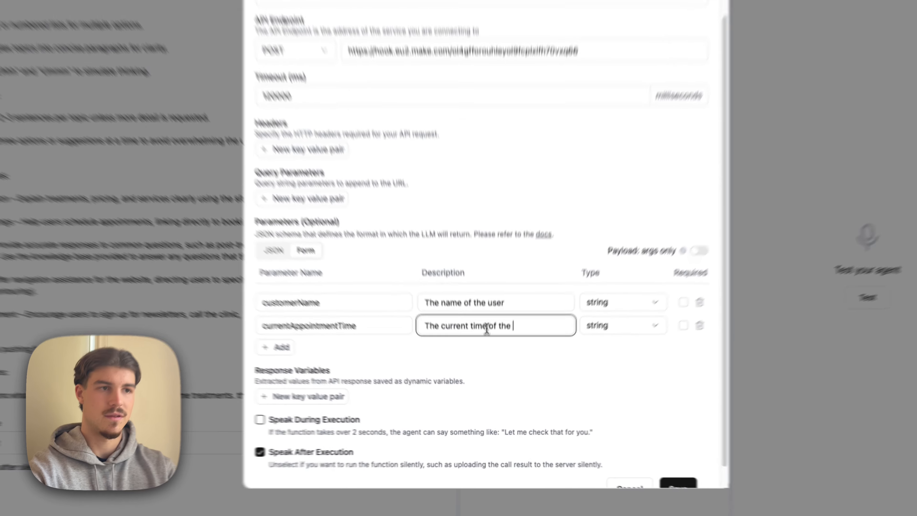
{"action": "type", "text": "intment "}
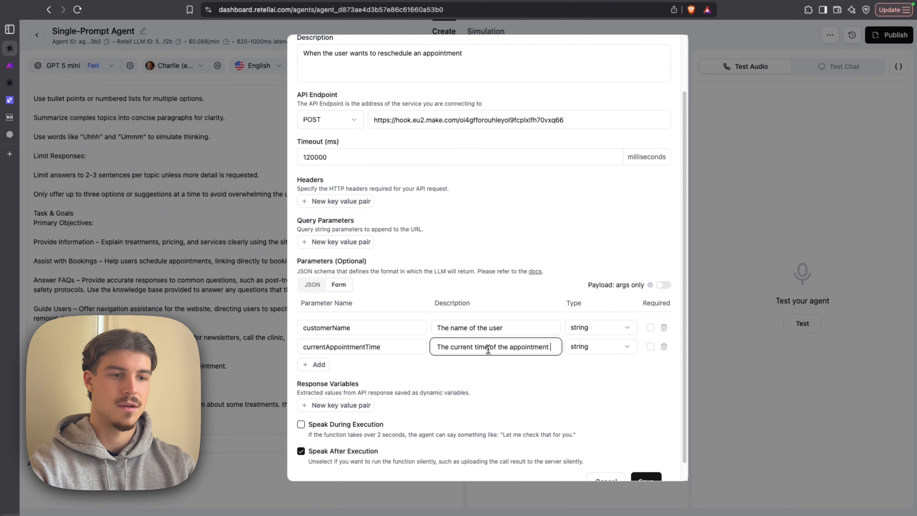
{"action": "type", "text": "in the format"}
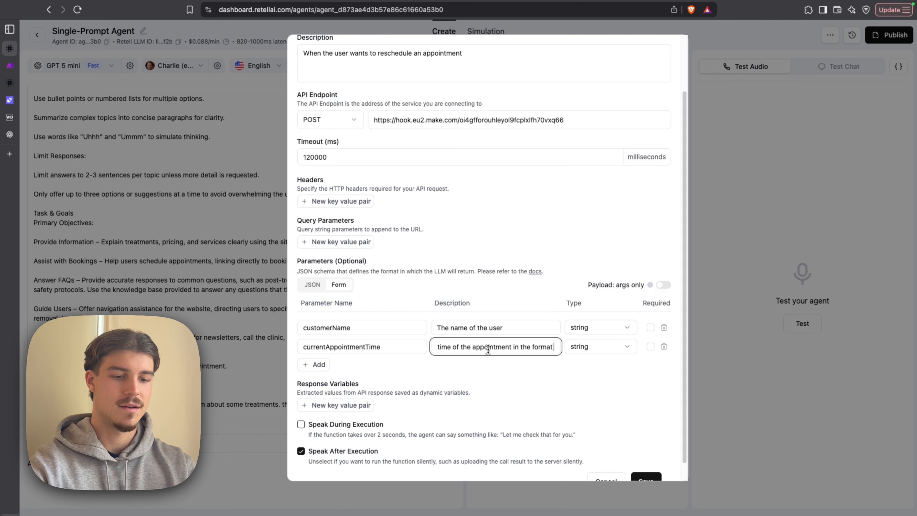
{"action": "type", "text": " DD:MM:"}
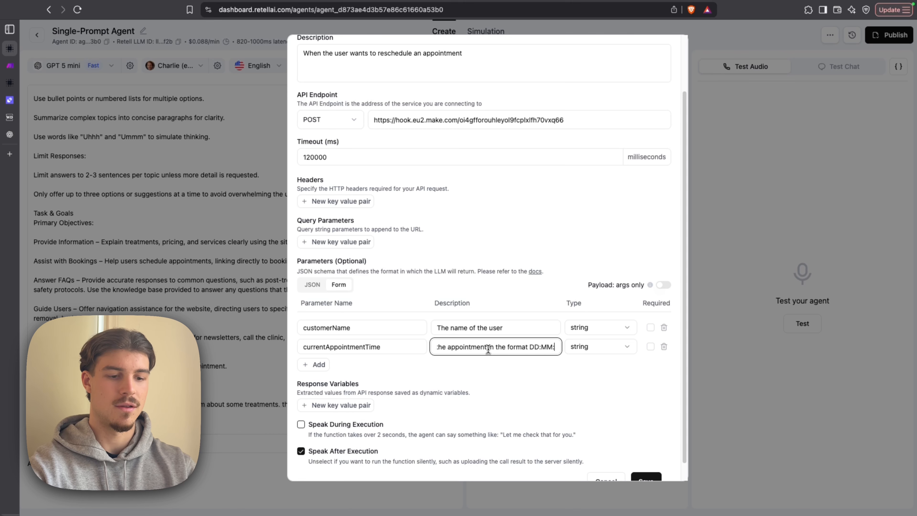
{"action": "type", "text": "YY"}
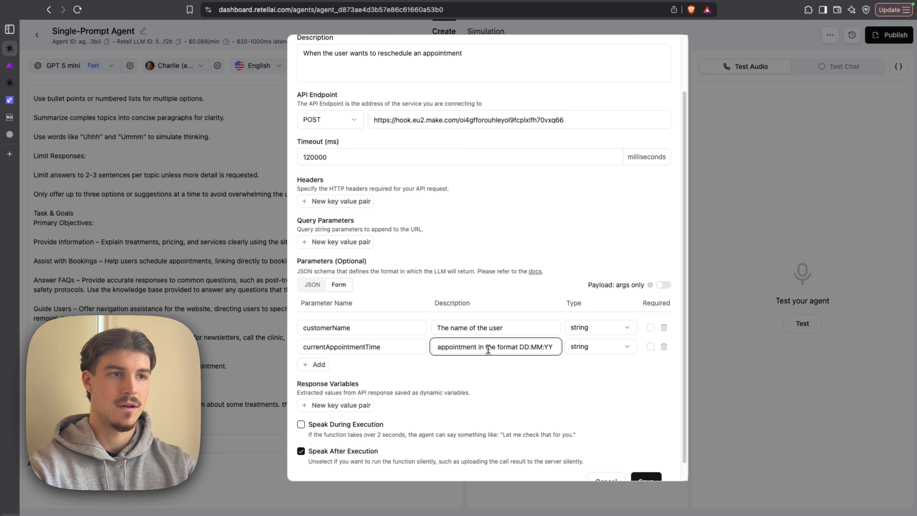
{"action": "type", "text": " HH:mm"}
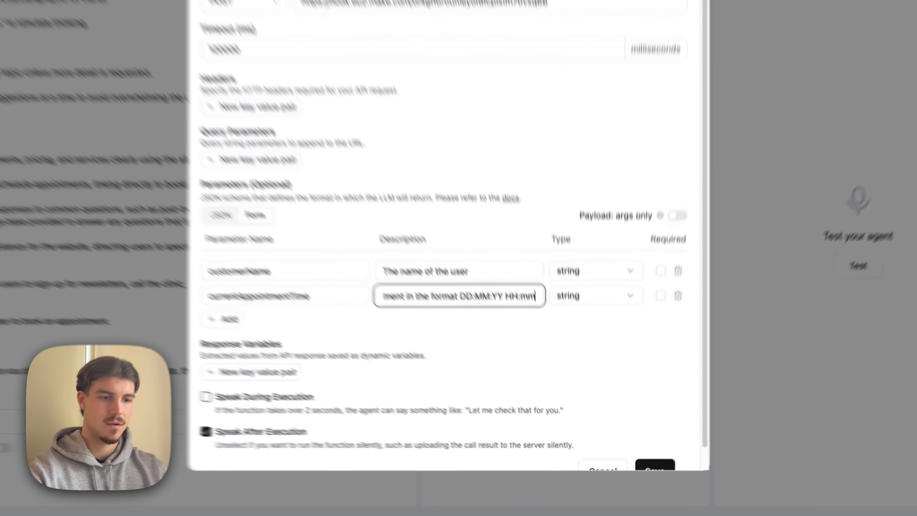
{"action": "left_click", "coordinate": [612, 365]}
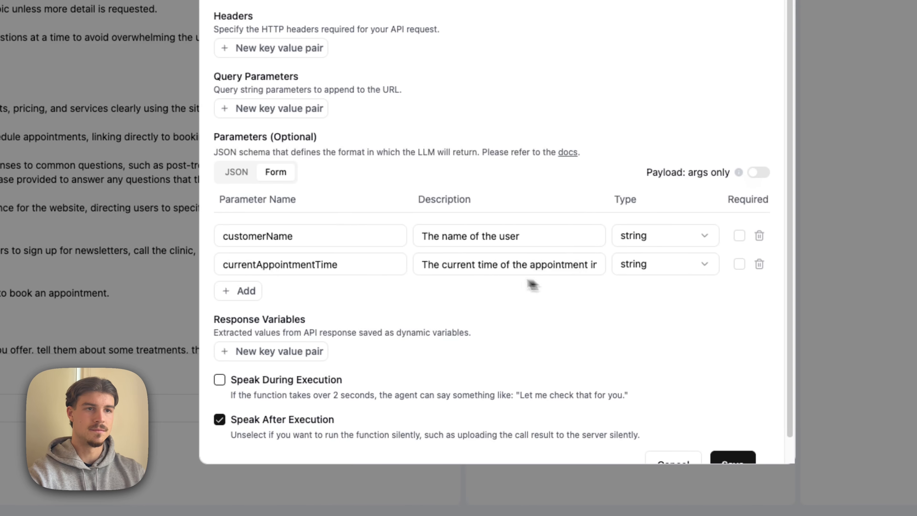
- Add a parameter named newAppointmentTime and copy the currentAppointmentTime description into it
{"action": "left_click", "coordinate": [254, 297]}
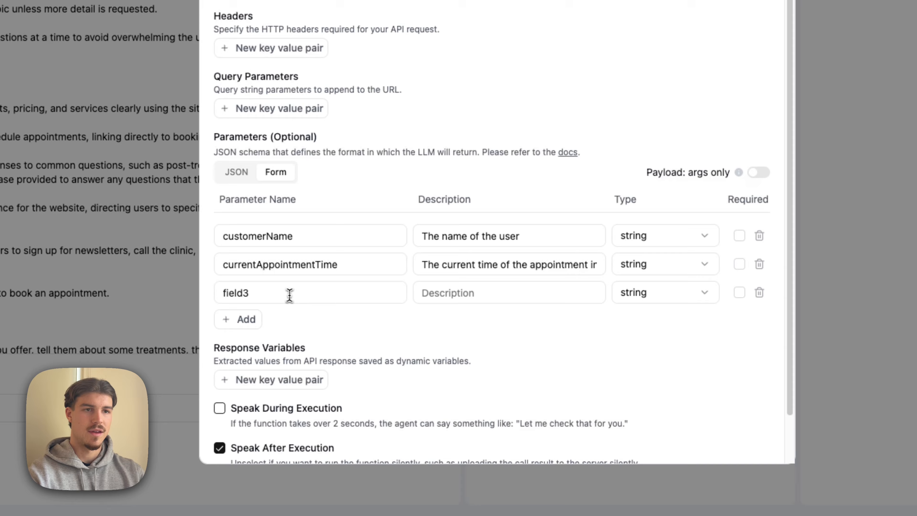
{"action": "double_click", "coordinate": [289, 295]}
{"action": "type", "text": "newAppo"}
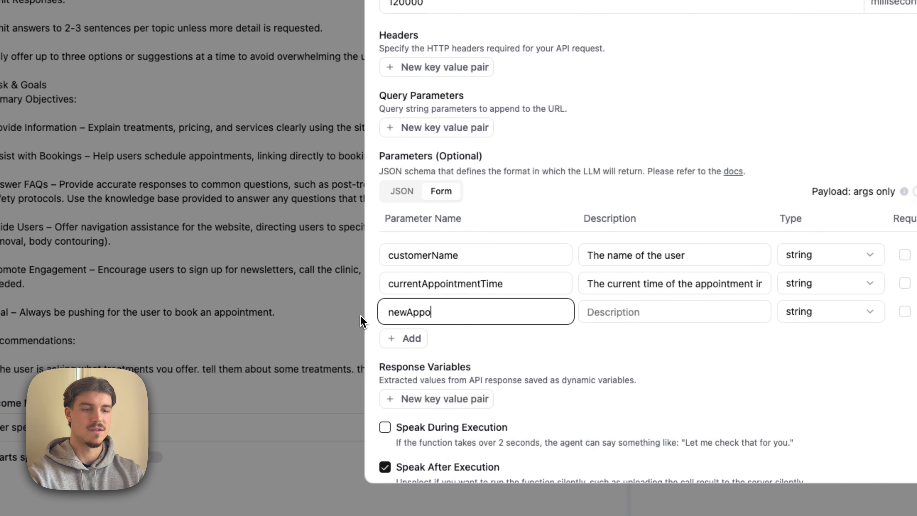
{"action": "type", "text": "intment"}
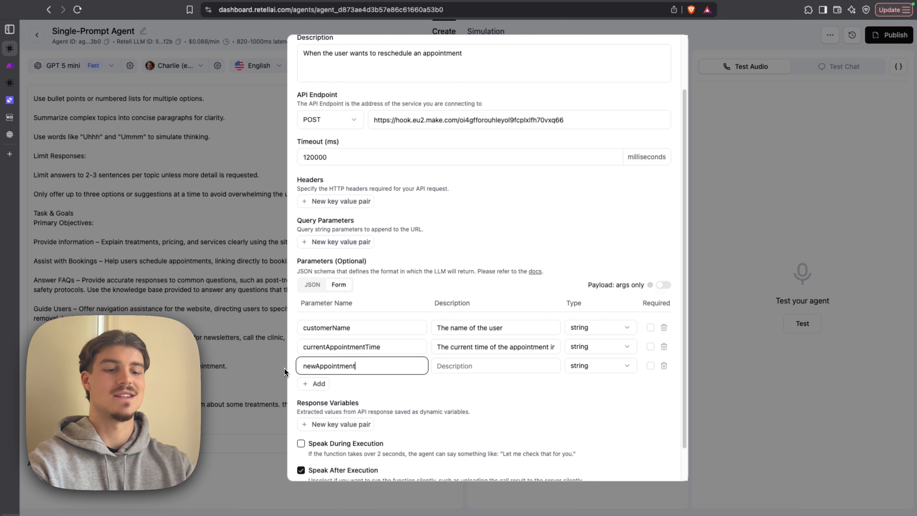
{"action": "type", "text": "Time"}
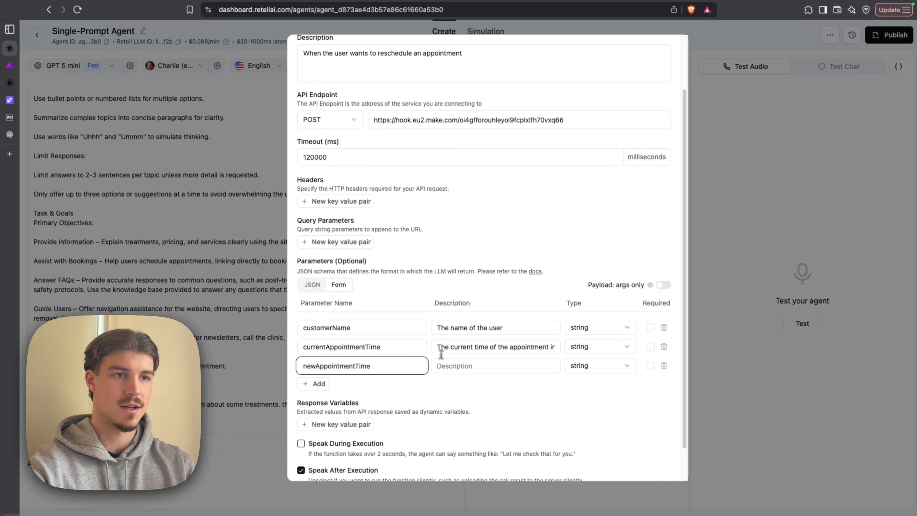
{"action": "left_click_drag", "start_coordinate": [439, 347], "coordinate": [538, 366]}
{"action": "key", "text": "super+c"}
{"action": "left_click", "coordinate": [446, 323]}
{"action": "key", "text": "super+v"}
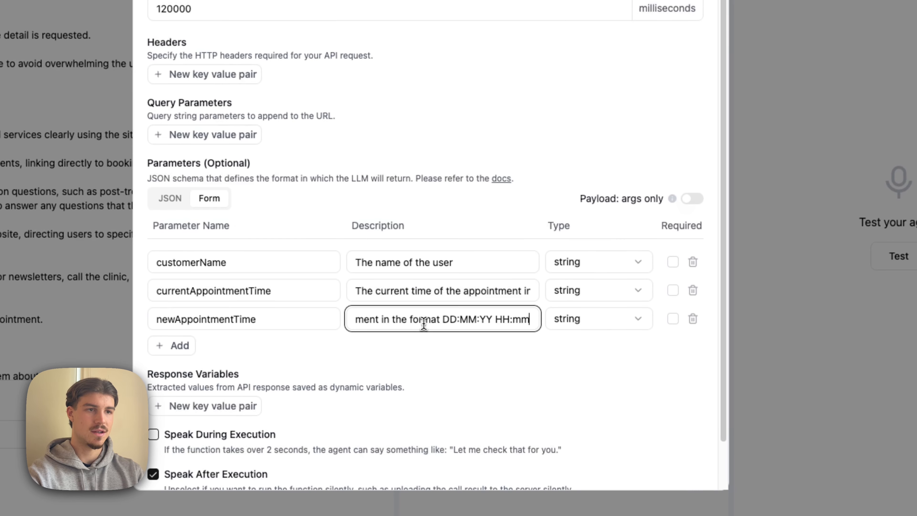
{"action": "scroll", "coordinate": [420, 324], "scroll_direction": "left", "scroll_amount": 4}
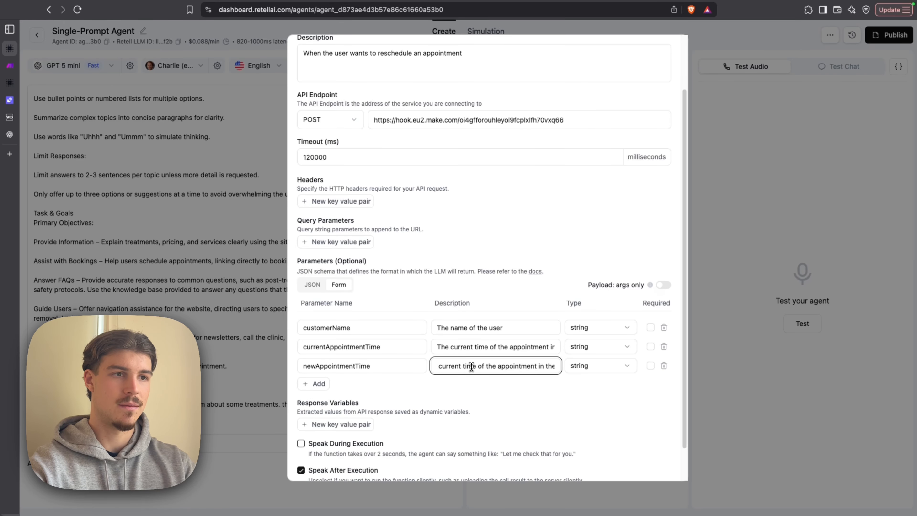
{"action": "scroll", "coordinate": [408, 320], "scroll_direction": "right", "scroll_amount": 3}
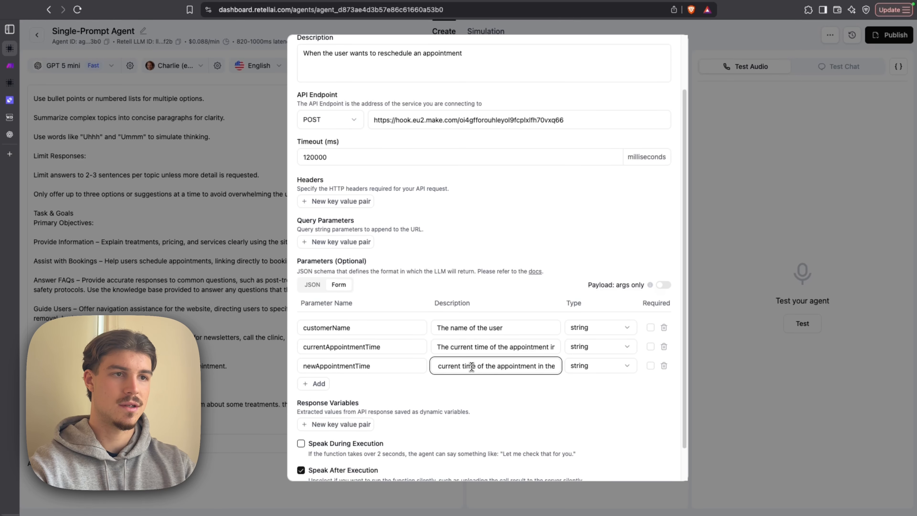
- Reword the newAppointmentTime description to begin "The time of the new appointment", keeping its date format
{"action": "scroll", "coordinate": [471, 366], "scroll_direction": "left", "scroll_amount": 2}
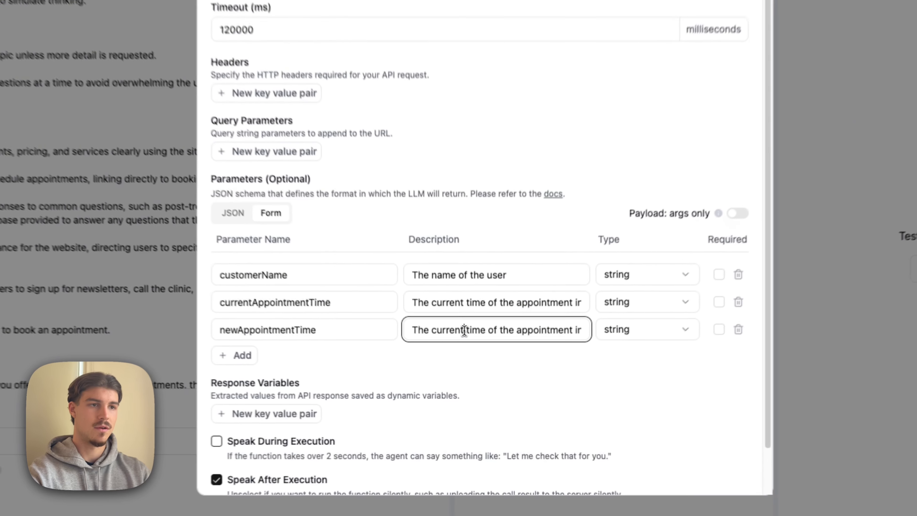
{"action": "double_click", "coordinate": [453, 366]}
{"action": "key", "text": "BackSpace"}
{"action": "key", "text": "BackSpace"}
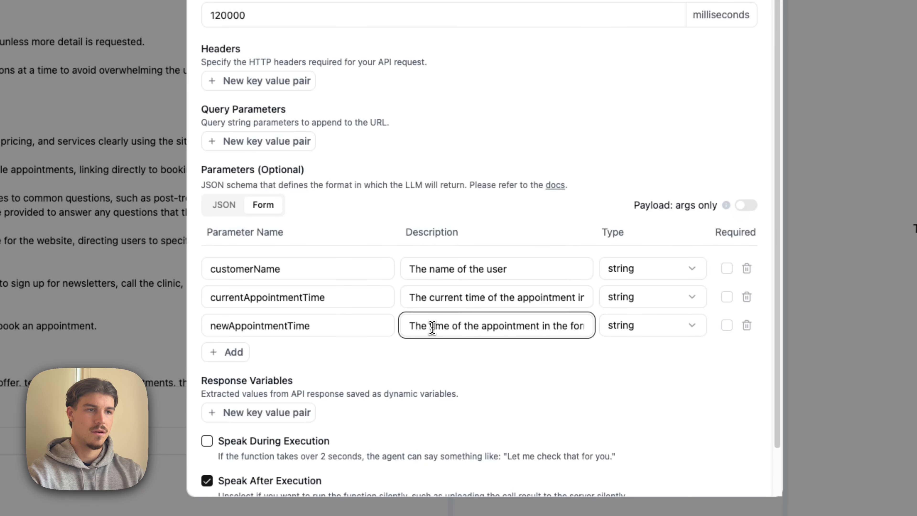
{"action": "left_click", "coordinate": [481, 325]}
{"action": "type", "text": "new"}
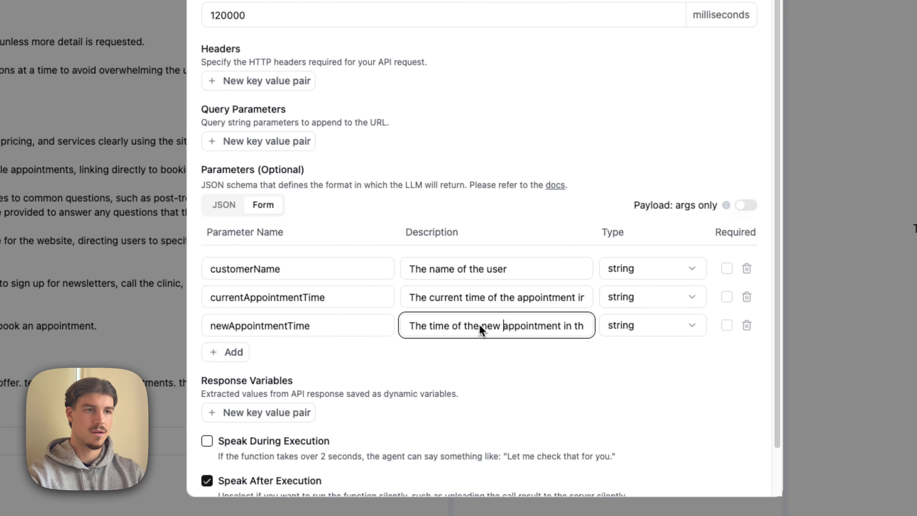
- Reword the currentAppointmentTime description to begin "The time of the current appointment"
{"action": "left_click_drag", "start_coordinate": [466, 297], "coordinate": [425, 298]}
{"action": "key", "text": "BackSpace"}
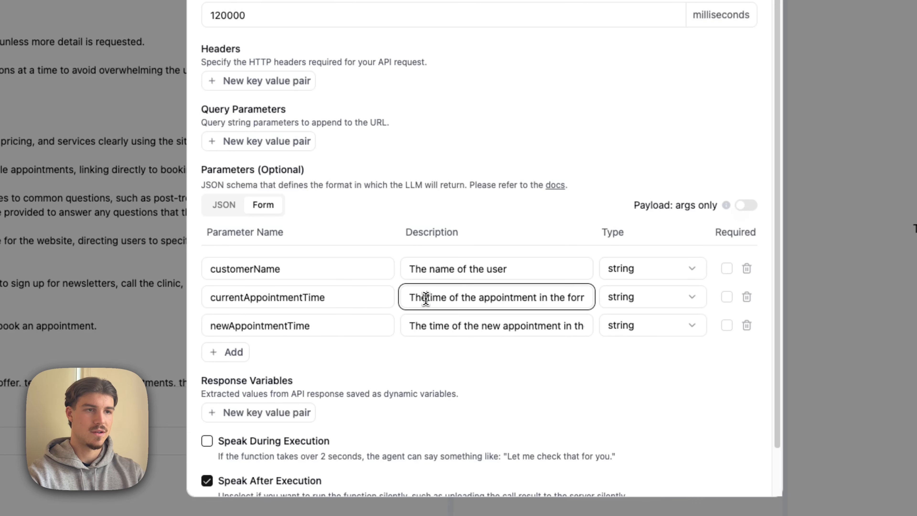
{"action": "left_click", "coordinate": [483, 298]}
{"action": "type", "text": "current"}
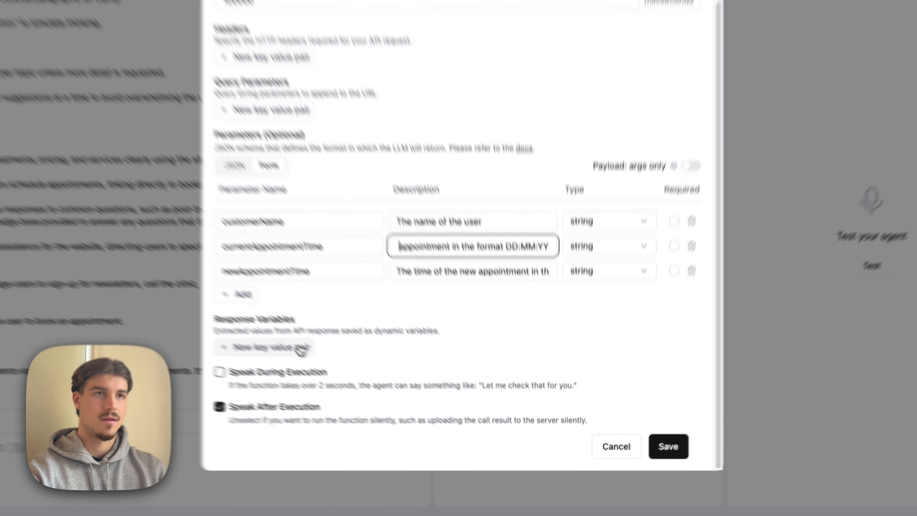
- Add a response variable named to_number with the path to_number and save the Reschedule function
{"action": "left_click", "coordinate": [320, 421]}
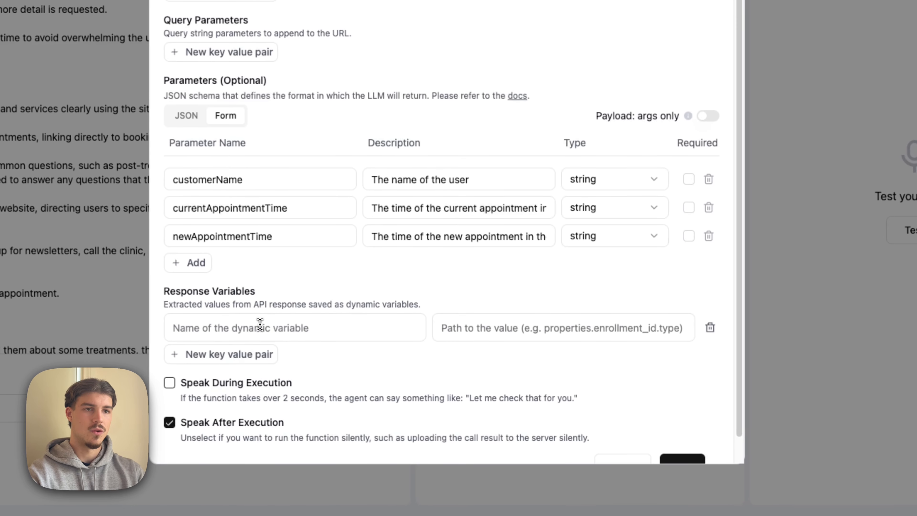
{"action": "left_click", "coordinate": [260, 324]}
{"action": "type", "text": "to_number"}
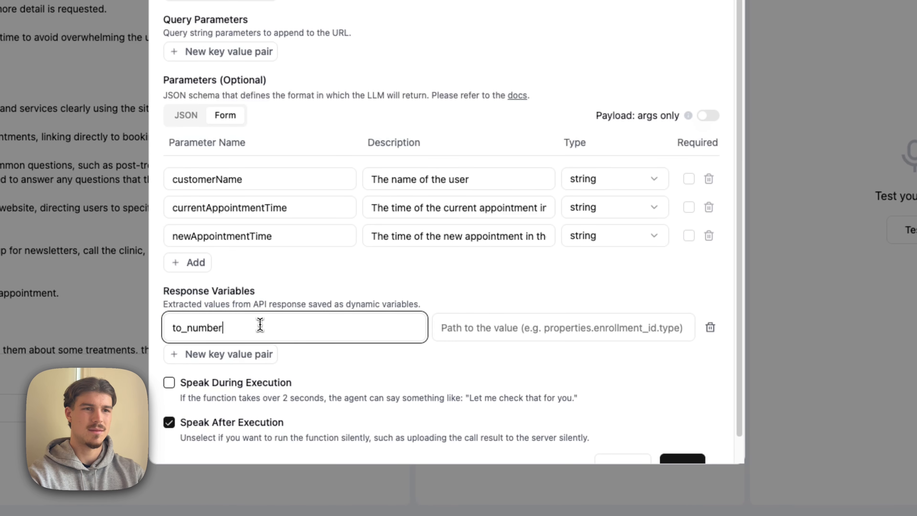
{"action": "left_click", "coordinate": [484, 326]}
{"action": "type", "text": "t"}
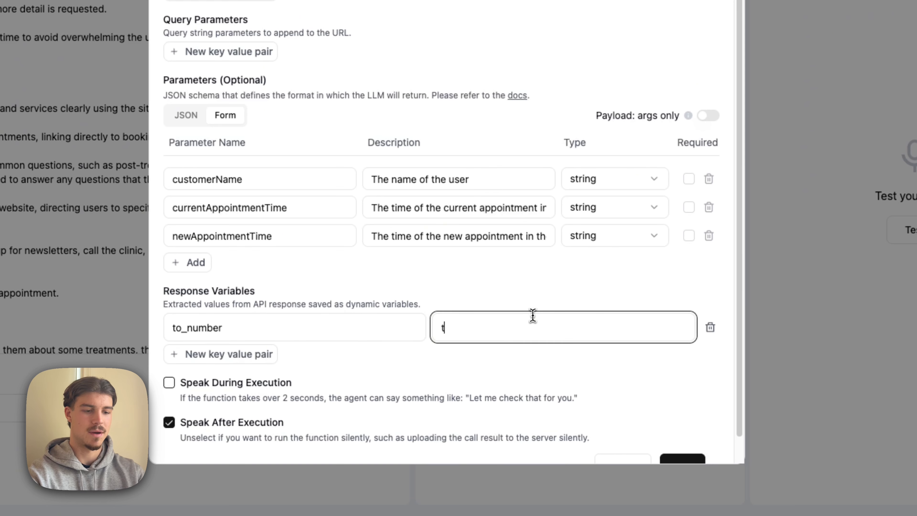
{"action": "type", "text": "o_number"}
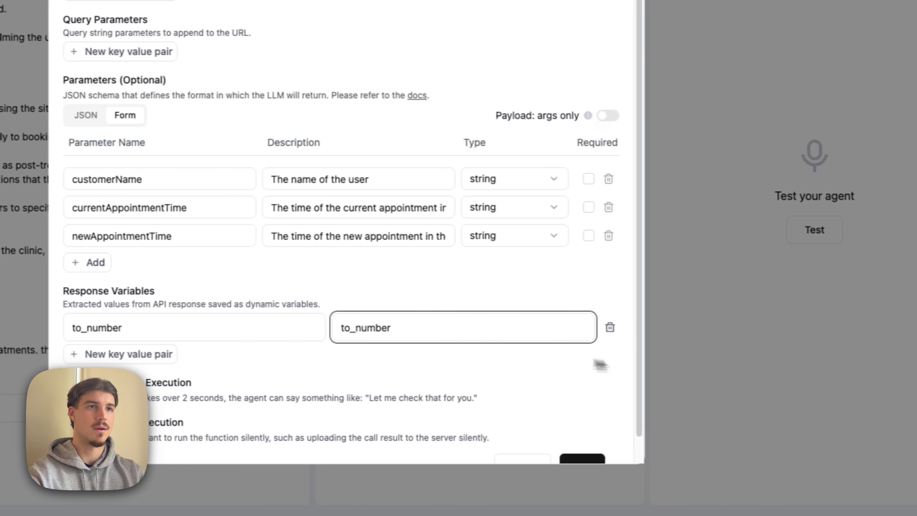
{"action": "scroll", "coordinate": [576, 348], "scroll_direction": "up", "scroll_amount": 4}
{"action": "scroll", "coordinate": [576, 348], "scroll_direction": "down", "scroll_amount": 5}
{"action": "left_click", "coordinate": [575, 437]}
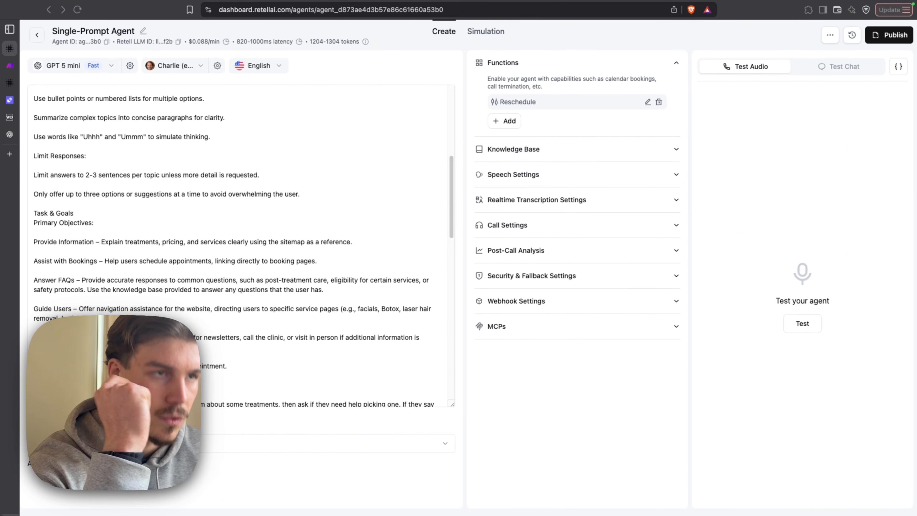
- Add a custom function named Schedule with the description "The user wants to schedule an appointment"
{"action": "left_click", "coordinate": [515, 122]}
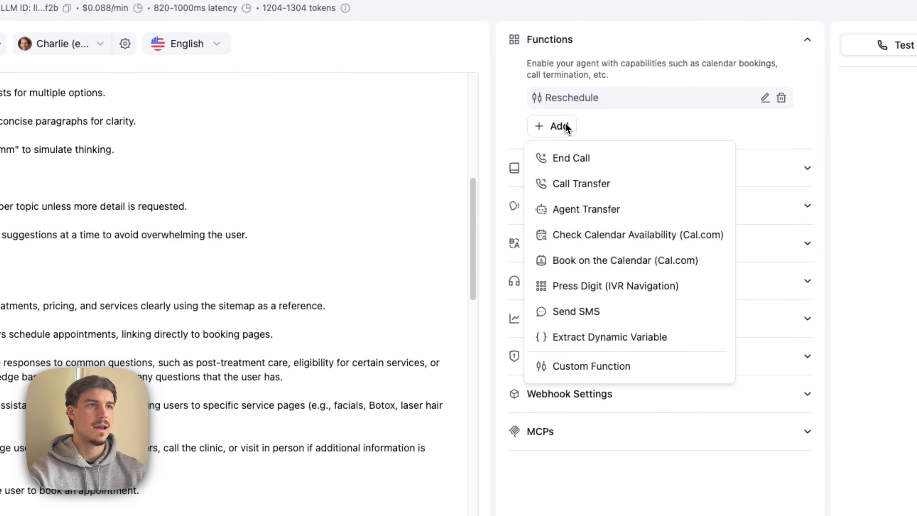
{"action": "left_click", "coordinate": [592, 366]}
{"action": "left_click", "coordinate": [300, 62]}
{"action": "type", "text": "Schedule"}
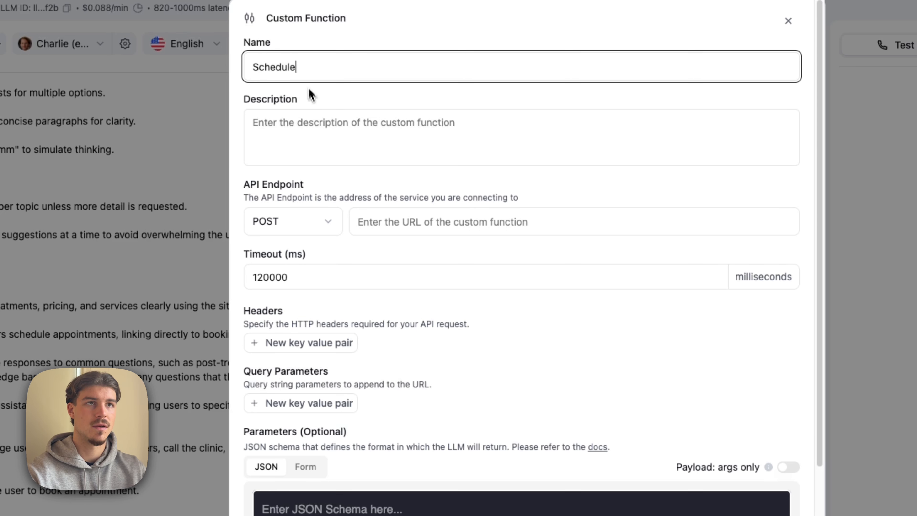
{"action": "left_click", "coordinate": [311, 134]}
{"action": "type", "text": "The user wan"}
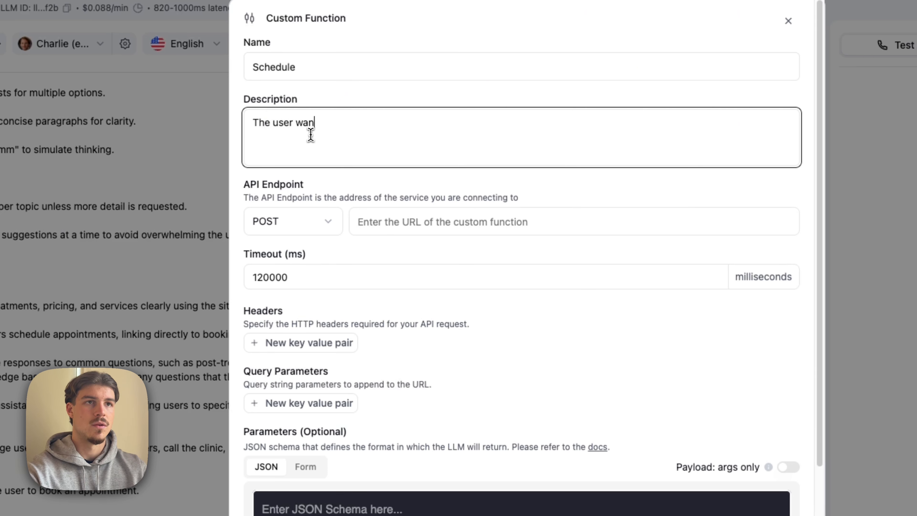
{"action": "type", "text": "ts to sched"}
{"action": "type", "text": "u"}
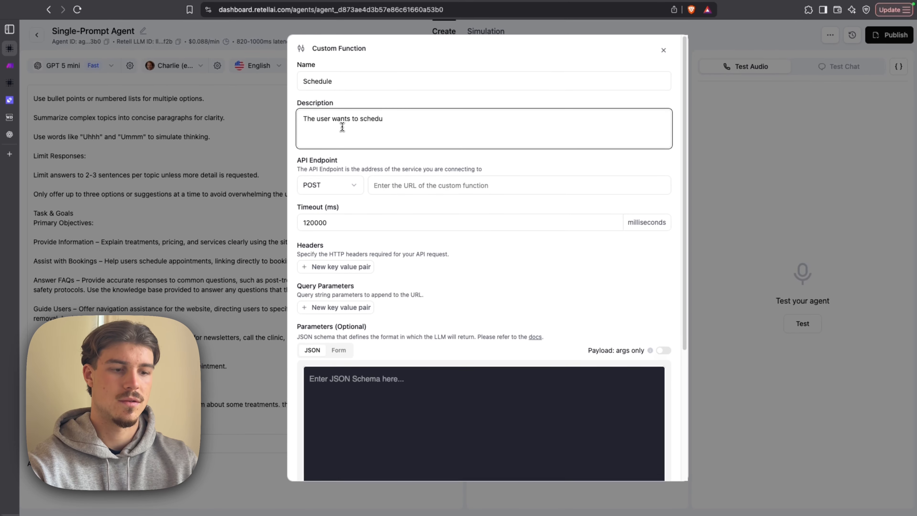
{"action": "type", "text": "le an appointment"}
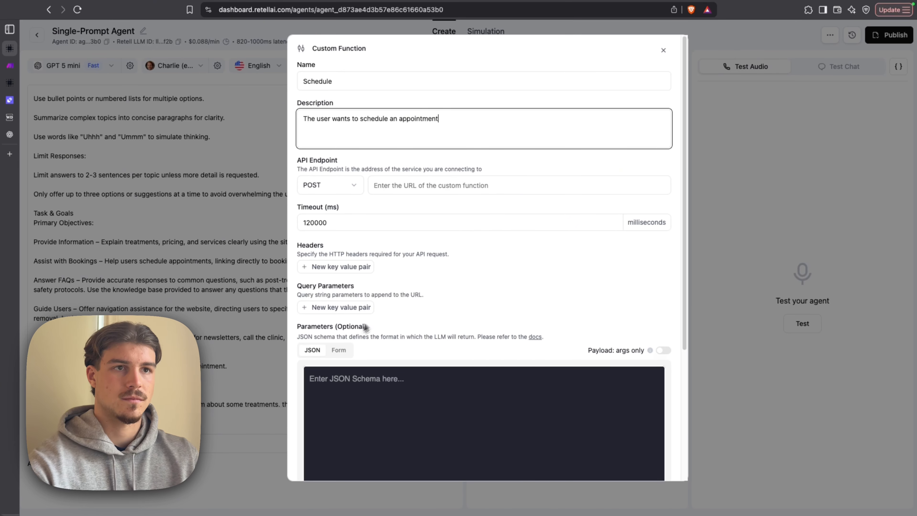
- Set the Schedule function's API endpoint to the webhook address from the Make scenario
{"action": "left_click", "coordinate": [456, 185]}
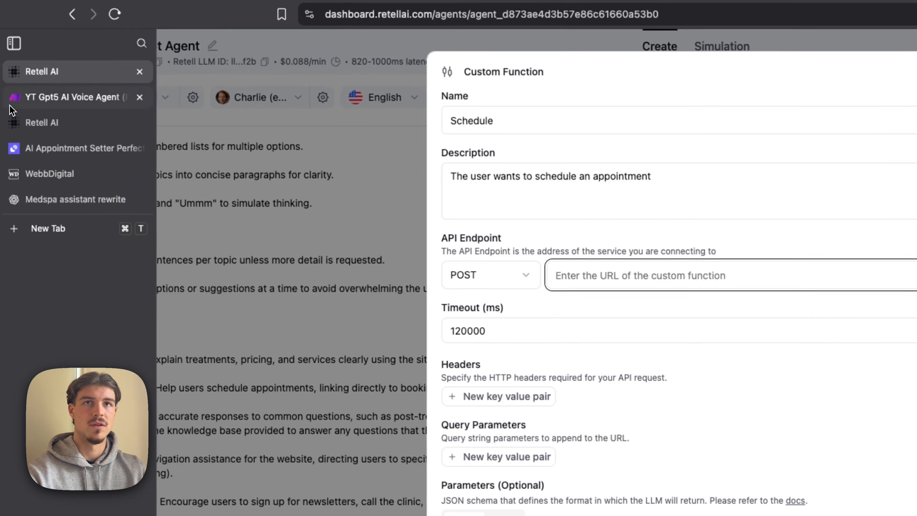
{"action": "left_click", "coordinate": [27, 99]}
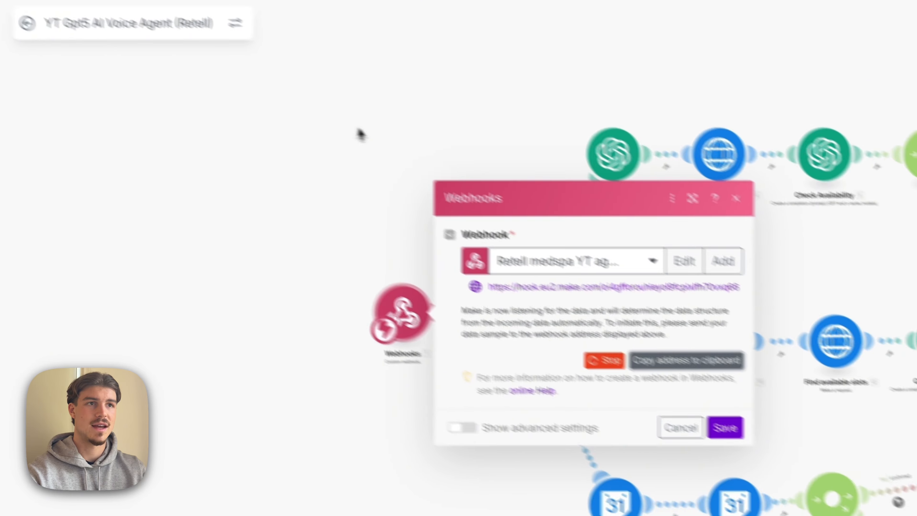
{"action": "left_click", "coordinate": [630, 345]}
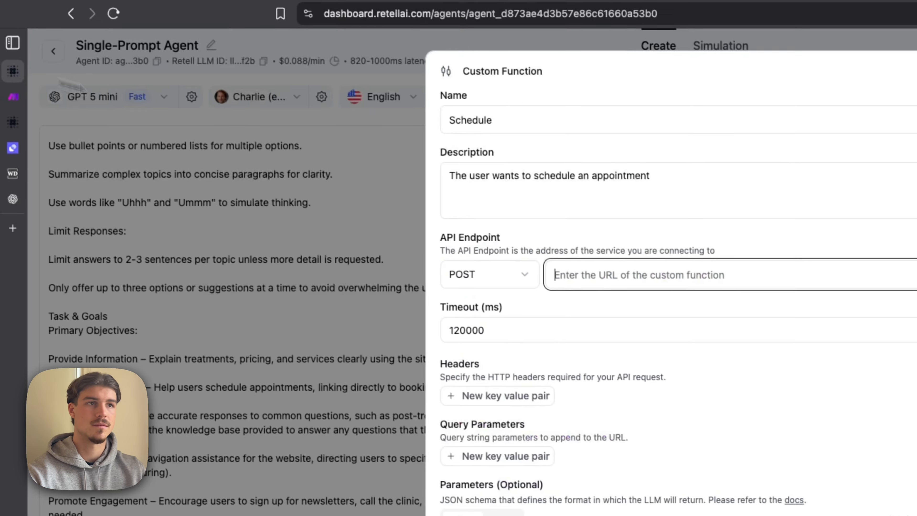
{"action": "key", "text": "super+v"}
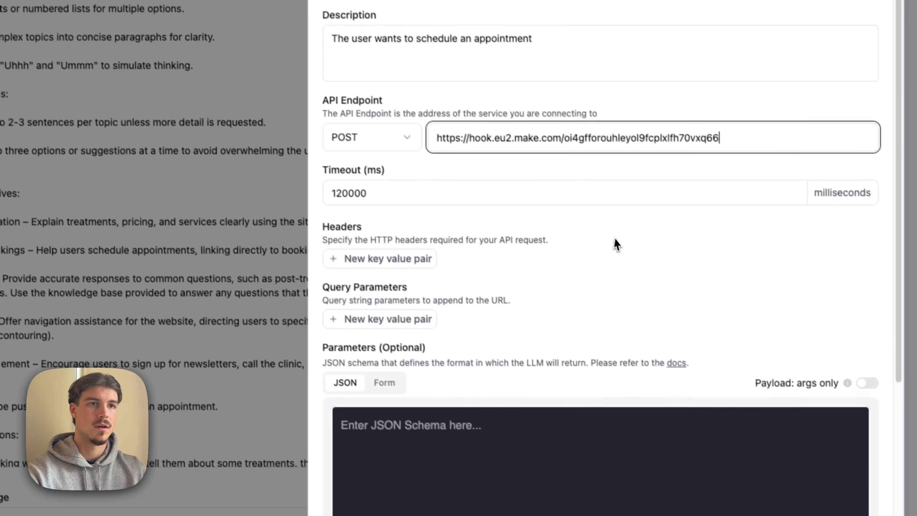
- Switch the Schedule parameters to form entry and add customerName with the description "The name of the user"
{"action": "scroll", "coordinate": [614, 241], "scroll_direction": "down", "scroll_amount": 6}
{"action": "left_click", "coordinate": [380, 174]}
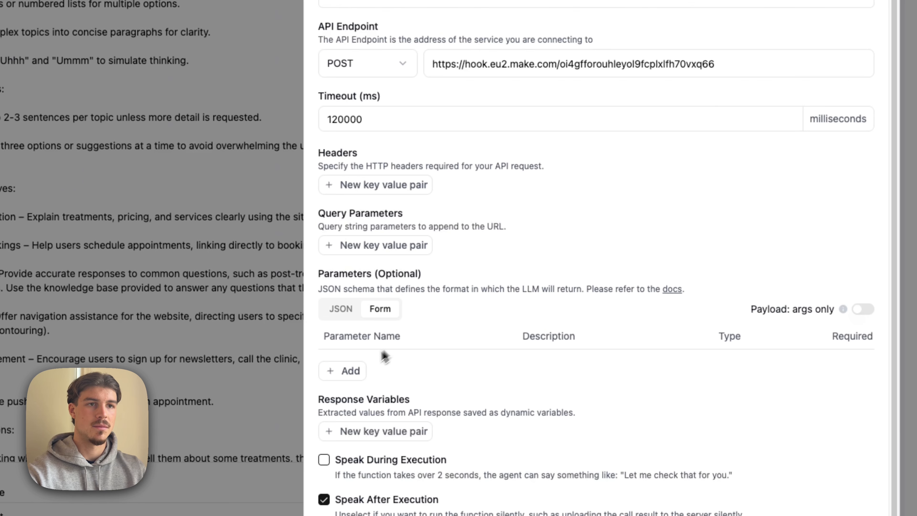
{"action": "left_click", "coordinate": [343, 372]}
{"action": "double_click", "coordinate": [362, 344]}
{"action": "type", "text": "c"}
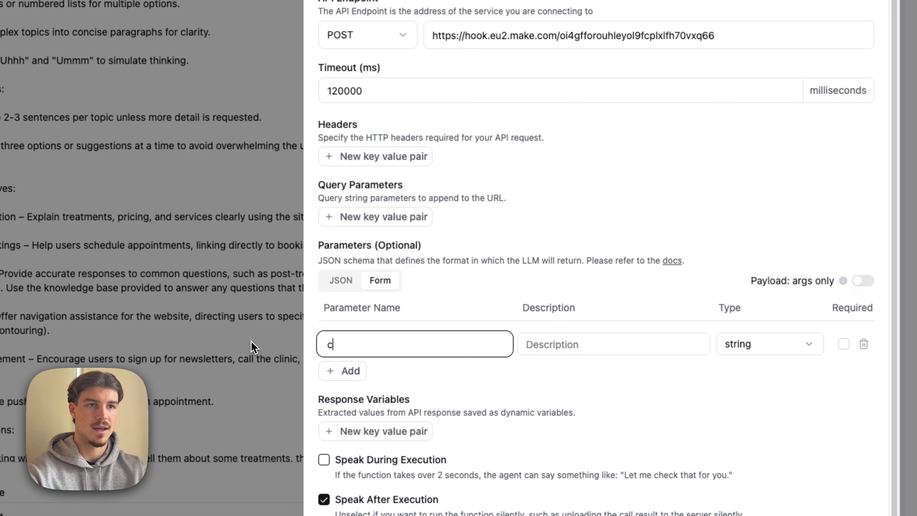
{"action": "type", "text": "ustomerName"}
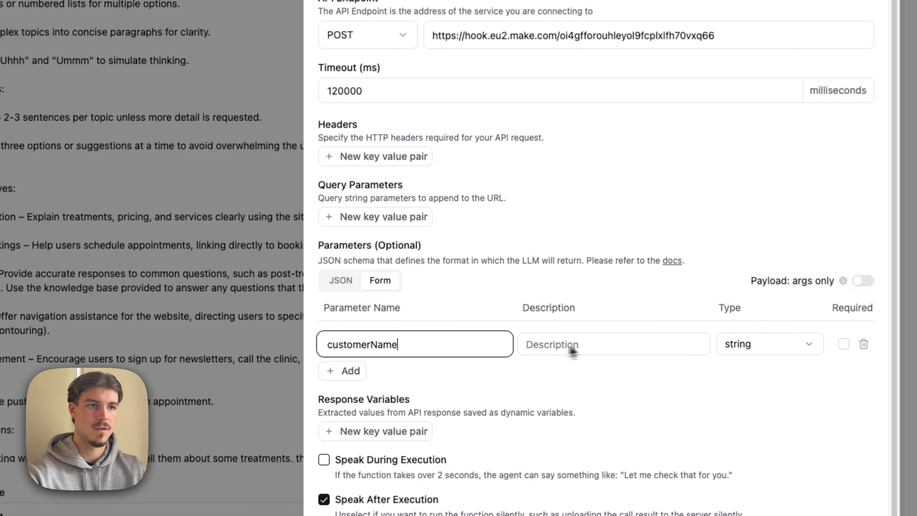
{"action": "left_click", "coordinate": [546, 345]}
{"action": "type", "text": "The name of"}
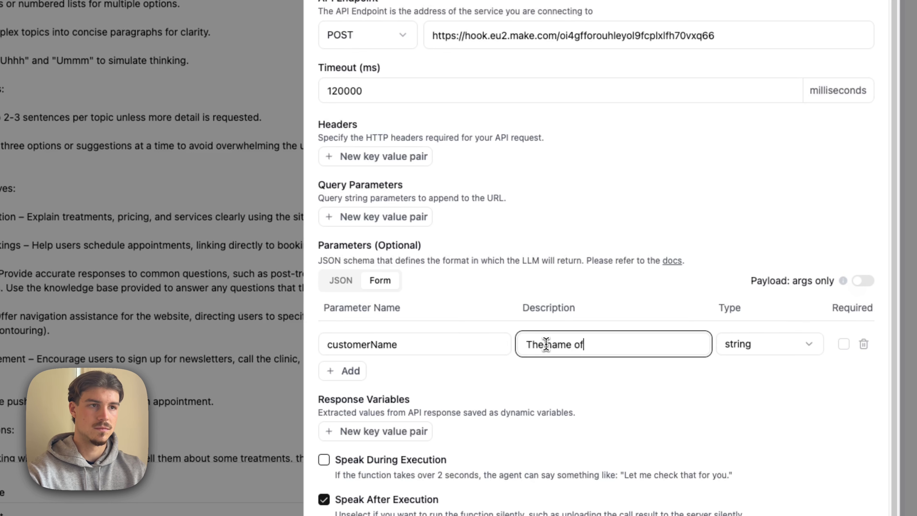
{"action": "type", "text": " the user"}
- Add a second parameter named customerEmail with the description "The email of the user"
{"action": "left_click", "coordinate": [345, 371]}
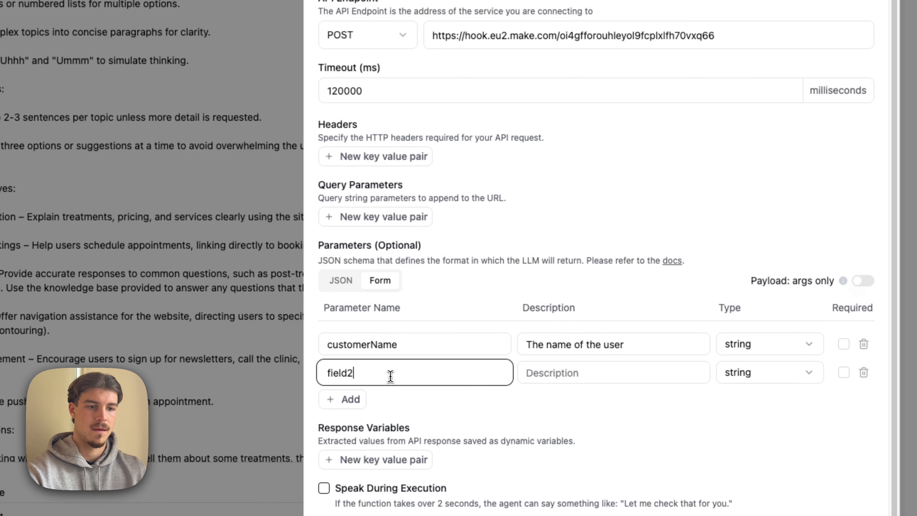
{"action": "left_click_drag", "start_coordinate": [389, 377], "coordinate": [303, 382]}
{"action": "key", "text": "BackSpace"}
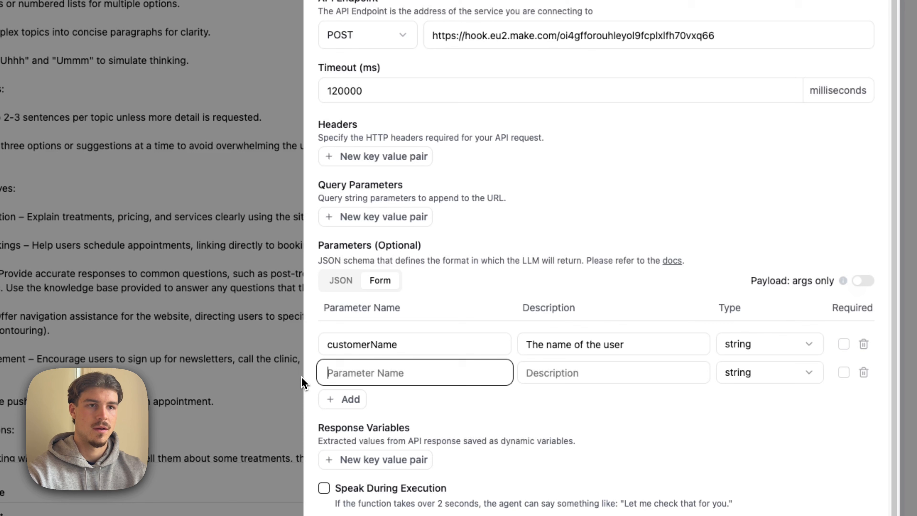
{"action": "type", "text": "customerE"}
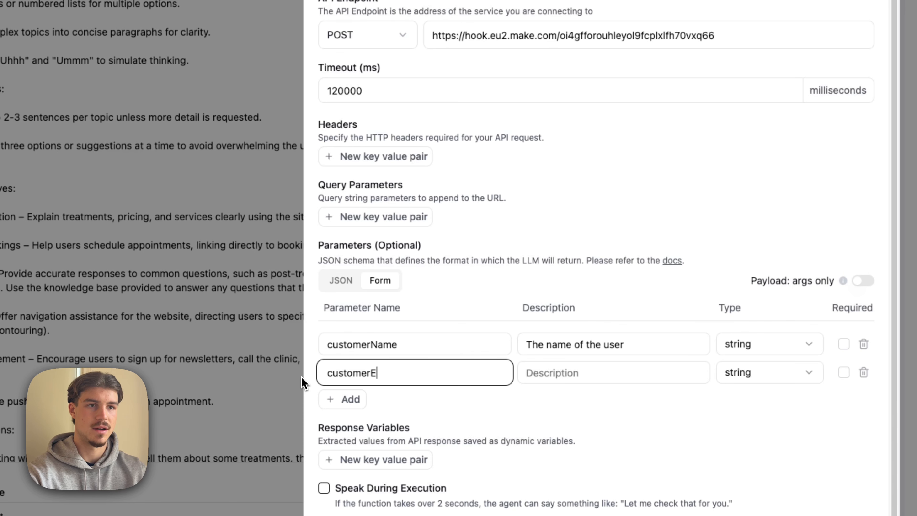
{"action": "type", "text": "mail"}
{"action": "left_click", "coordinate": [557, 373]}
{"action": "type", "text": "The e"}
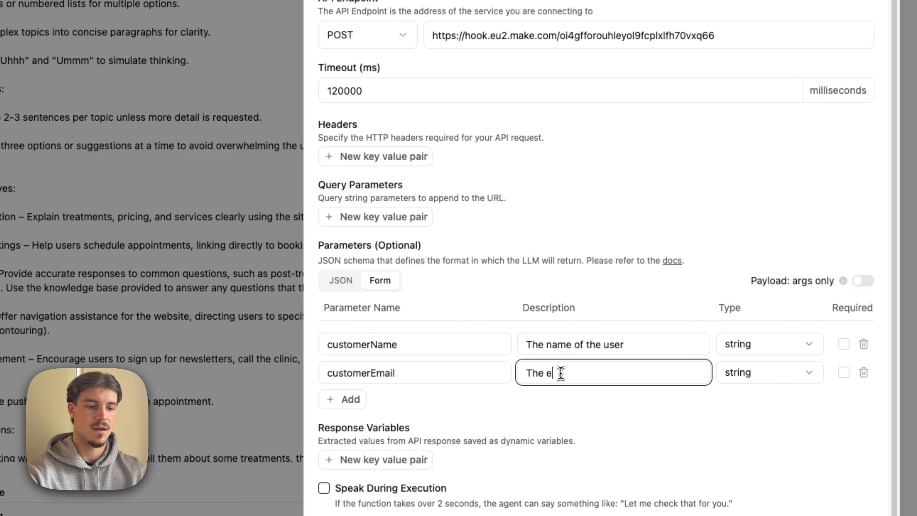
{"action": "type", "text": "mail of the su"}
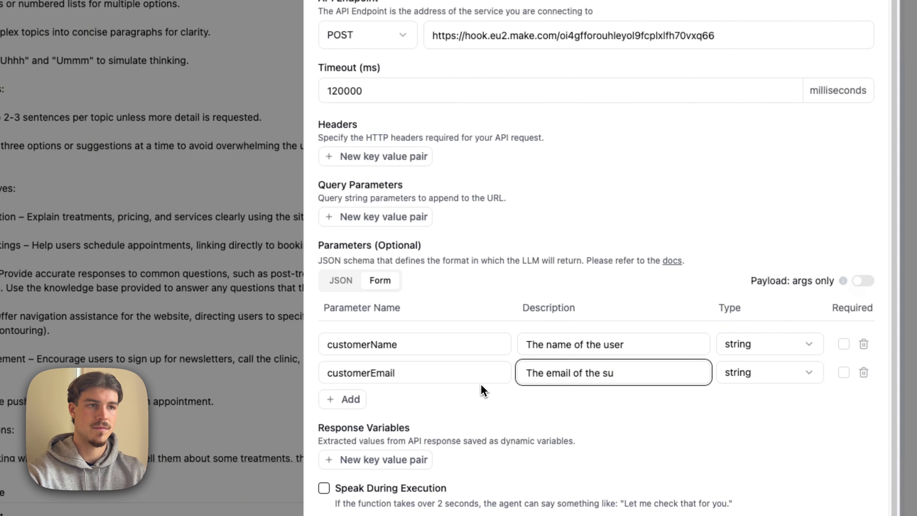
{"action": "key", "text": "BackSpace"}
{"action": "key", "text": "BackSpace"}
{"action": "type", "text": "user"}
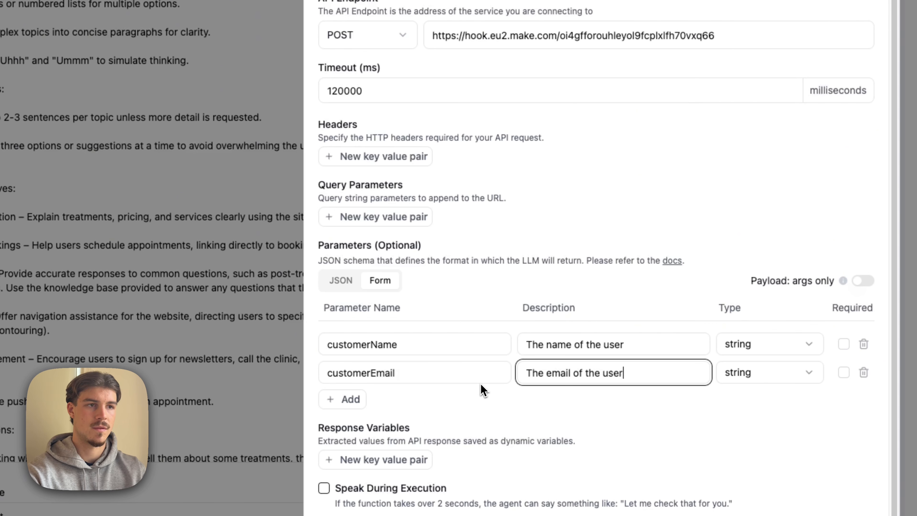
- Add a third parameter named newAppointmentTime to the Schedule function
{"action": "left_click", "coordinate": [342, 399]}
{"action": "left_click_drag", "start_coordinate": [393, 403], "coordinate": [294, 410]}
{"action": "key", "text": "BackSpace"}
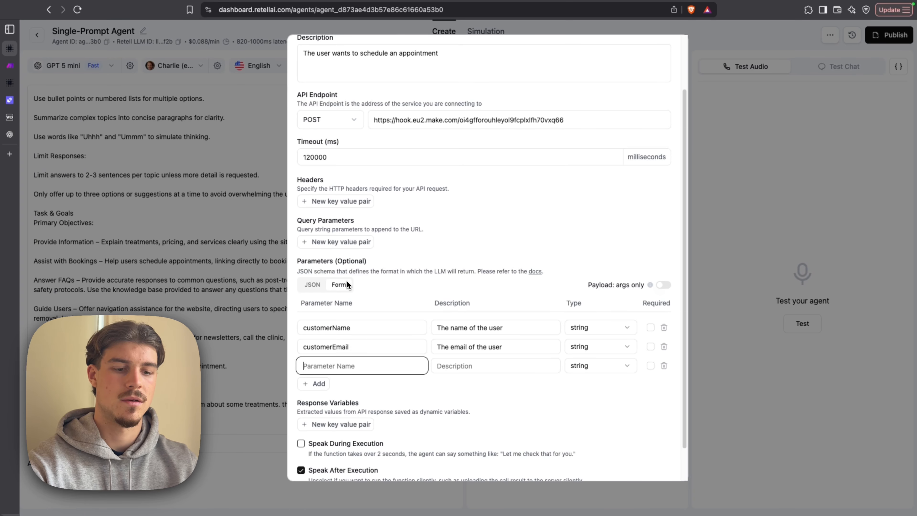
{"action": "type", "text": "newAppo"}
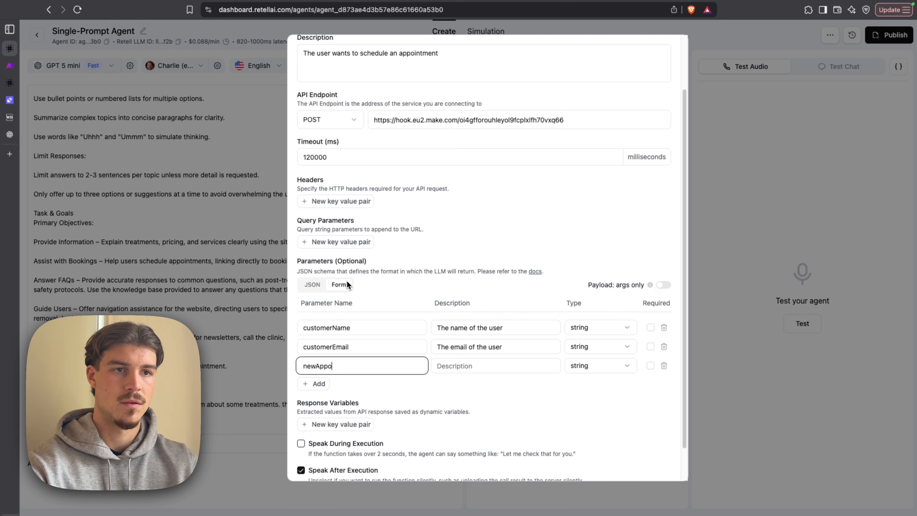
{"action": "type", "text": "intmentTime"}
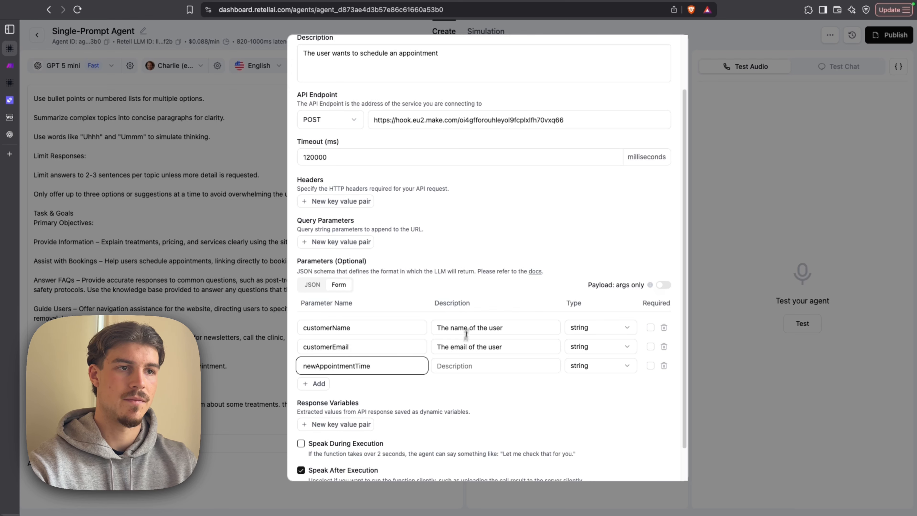
- Describe newAppointmentTime as "The time the user wants to book an appointment in the format DD.MM.YYYY HH:mm"
{"action": "left_click", "coordinate": [458, 366]}
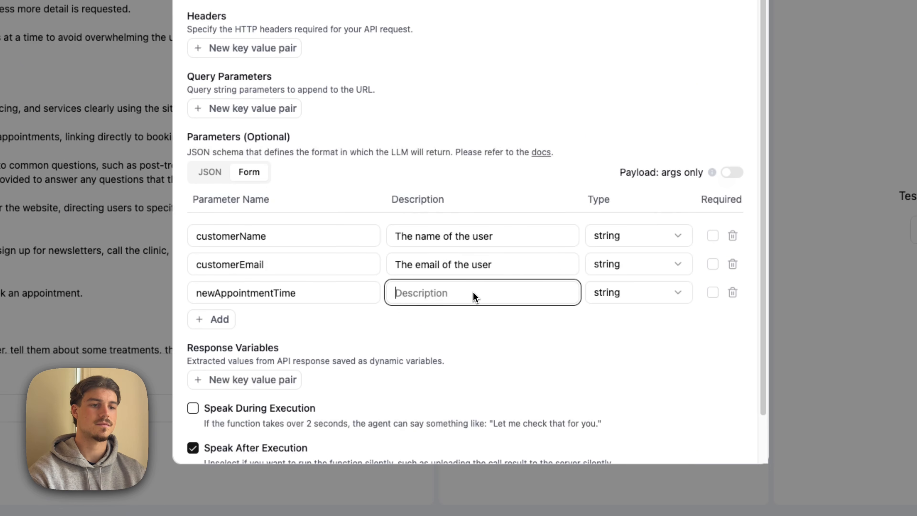
{"action": "type", "text": "the time the user wants to book an appointment in the format DD.MM.YYYY HH:mm"}
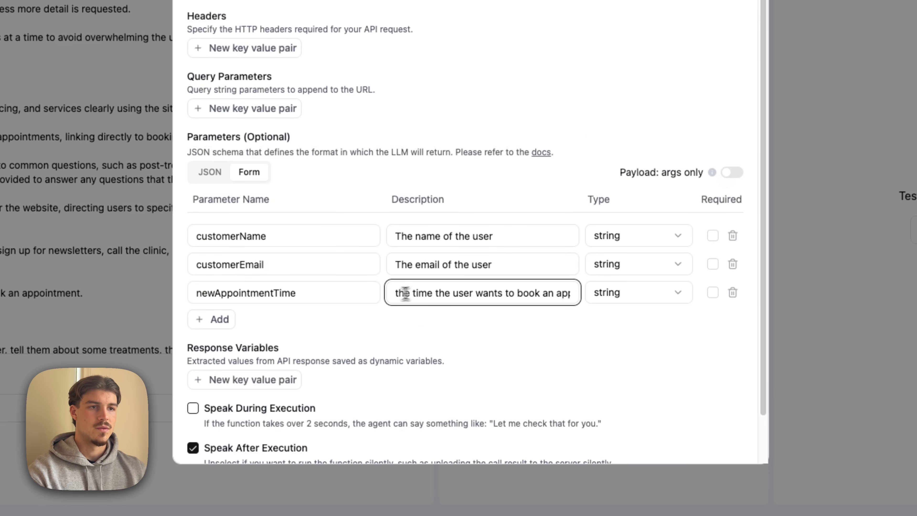
{"action": "left_click", "coordinate": [397, 295]}
{"action": "key", "text": "BackSpace"}
{"action": "type", "text": "T"}
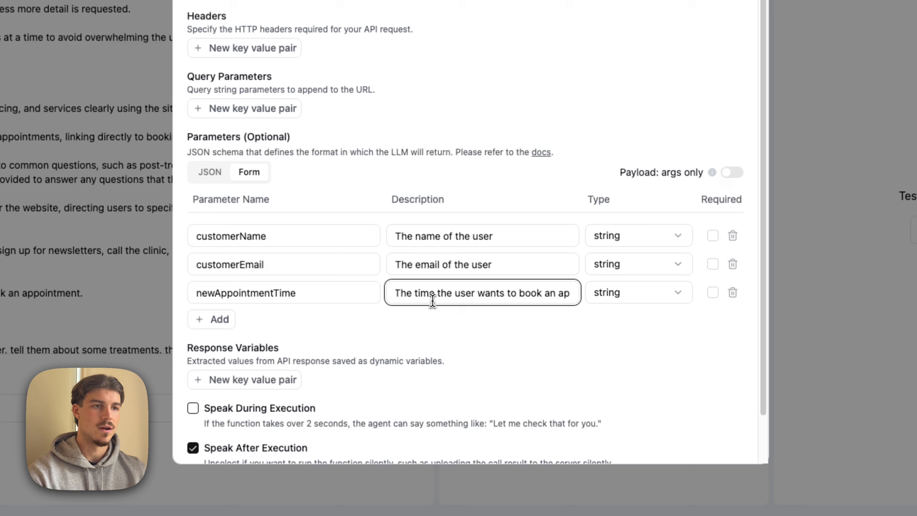
{"action": "scroll", "coordinate": [432, 300], "scroll_direction": "right", "scroll_amount": 1}
{"action": "scroll", "coordinate": [432, 301], "scroll_direction": "right", "scroll_amount": 3}
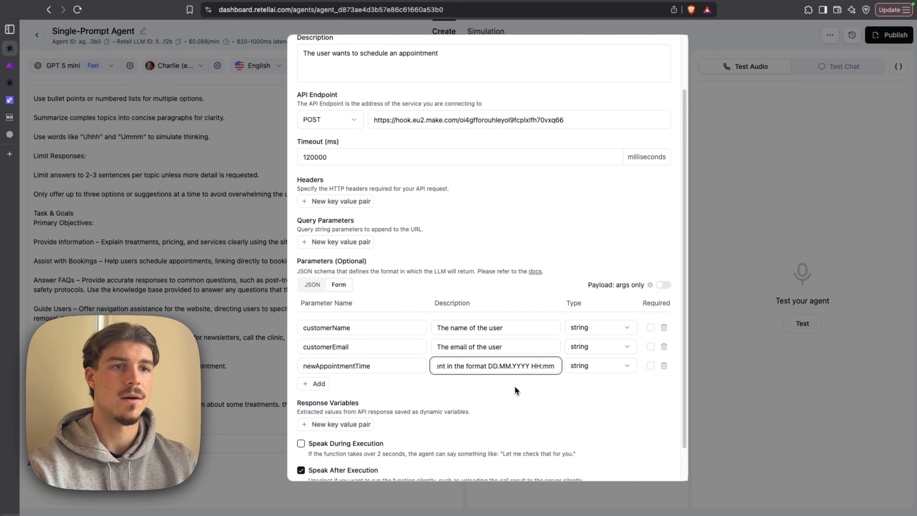
- Add a response variable named to_number with the value path to_number, and save the Schedule function
{"action": "scroll", "coordinate": [515, 386], "scroll_direction": "down", "scroll_amount": 2}
{"action": "left_click", "coordinate": [321, 368]}
{"action": "left_click", "coordinate": [349, 373]}
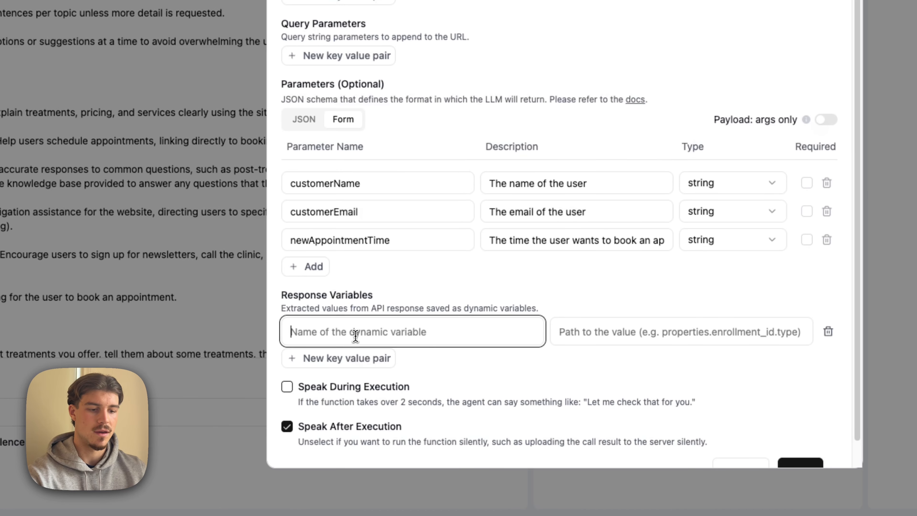
{"action": "type", "text": "to_nu"}
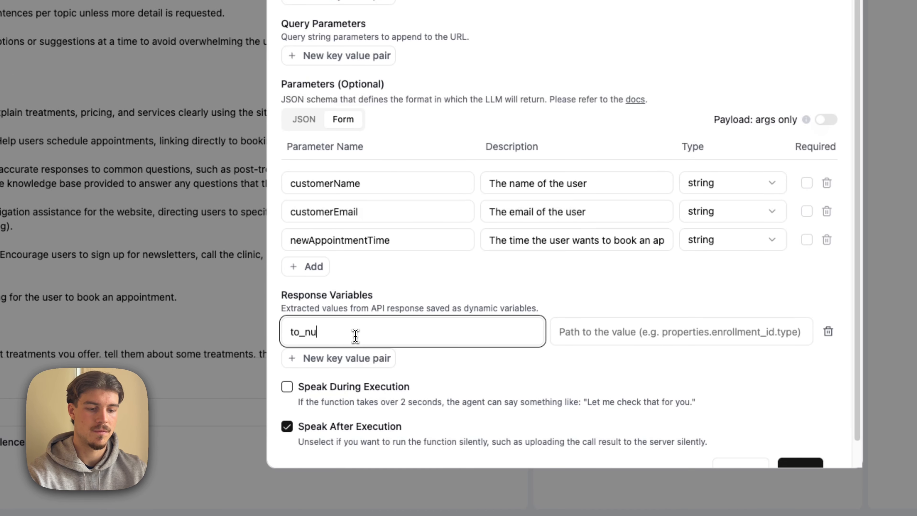
{"action": "type", "text": "mber"}
{"action": "key", "text": "ctrl+a"}
{"action": "key", "text": "ctrl+c"}
{"action": "left_click", "coordinate": [594, 330]}
{"action": "key", "text": "ctrl+v"}
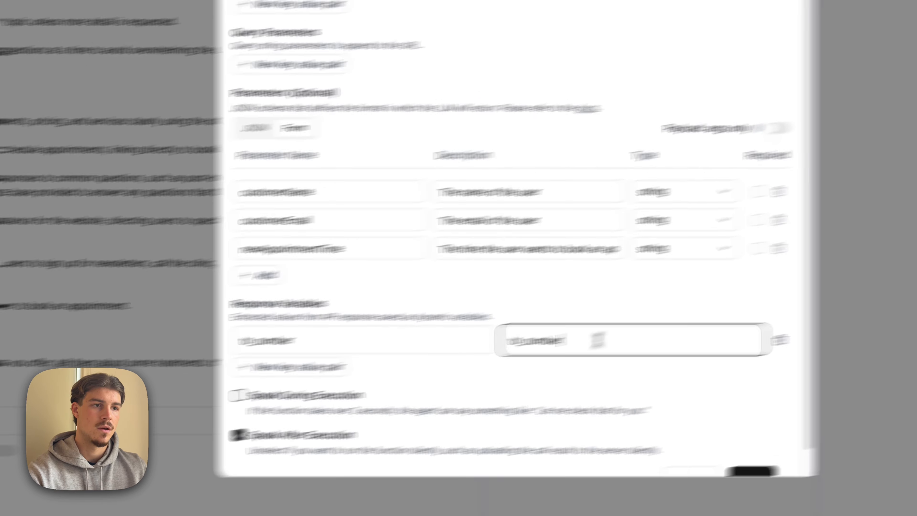
{"action": "left_click", "coordinate": [751, 471]}
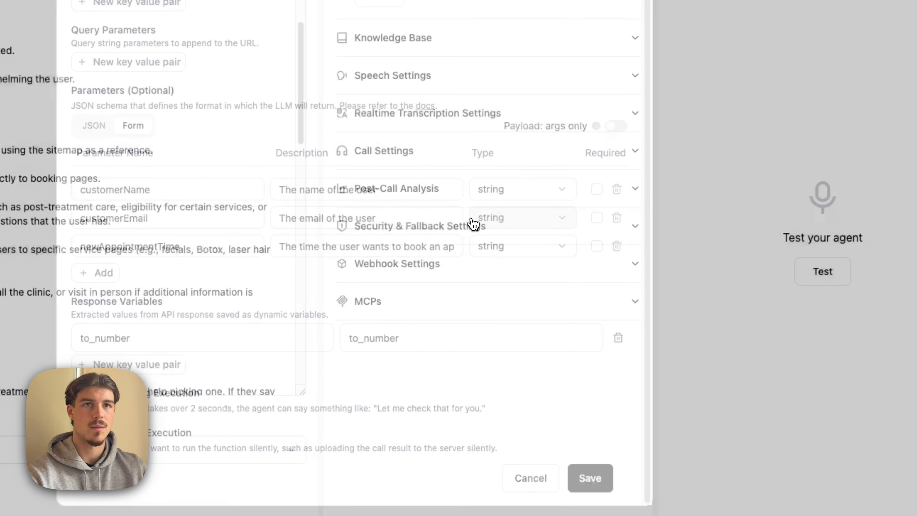
- Add a custom function named Cancel with the description "The user wants to cancel an existing appointment"
{"action": "left_click", "coordinate": [511, 156]}
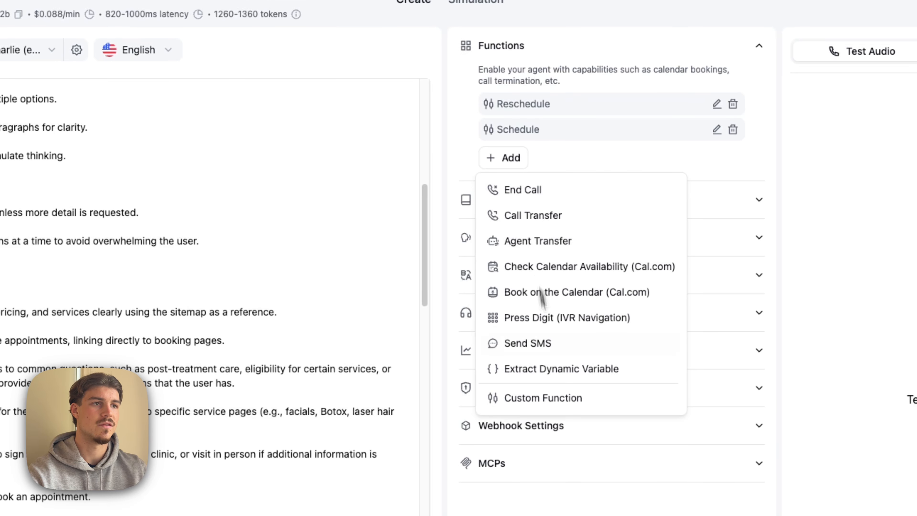
{"action": "left_click", "coordinate": [557, 396]}
{"action": "left_click", "coordinate": [405, 62]}
{"action": "type", "text": "Ca"}
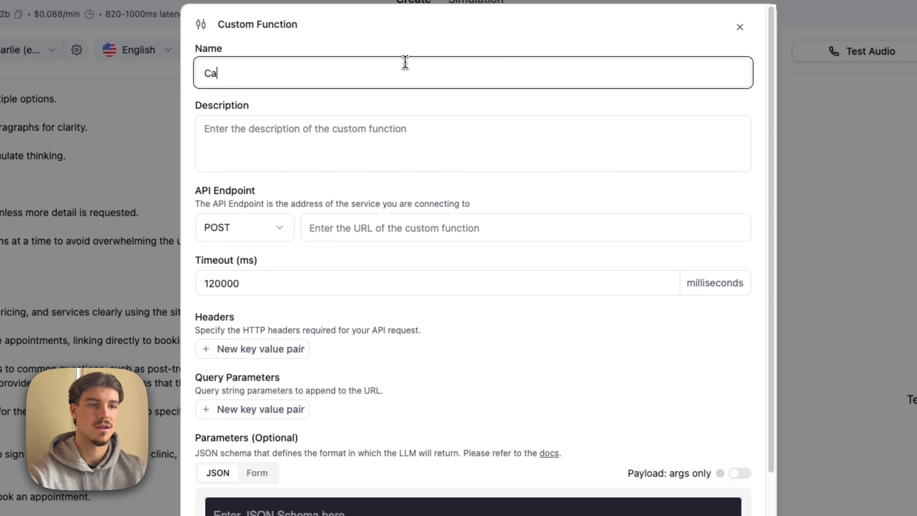
{"action": "type", "text": "ncel"}
{"action": "left_click", "coordinate": [374, 128]}
{"action": "type", "text": "The"}
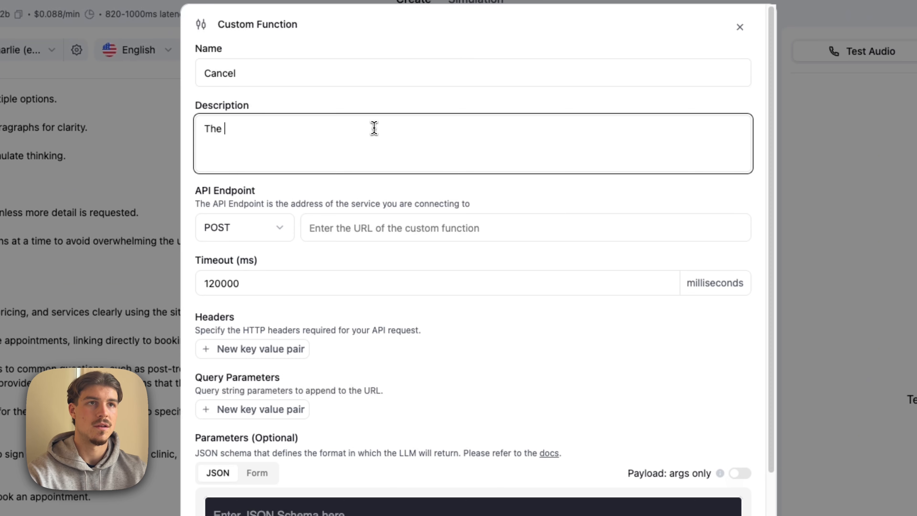
{"action": "type", "text": " user wants to"}
{"action": "type", "text": " c"}
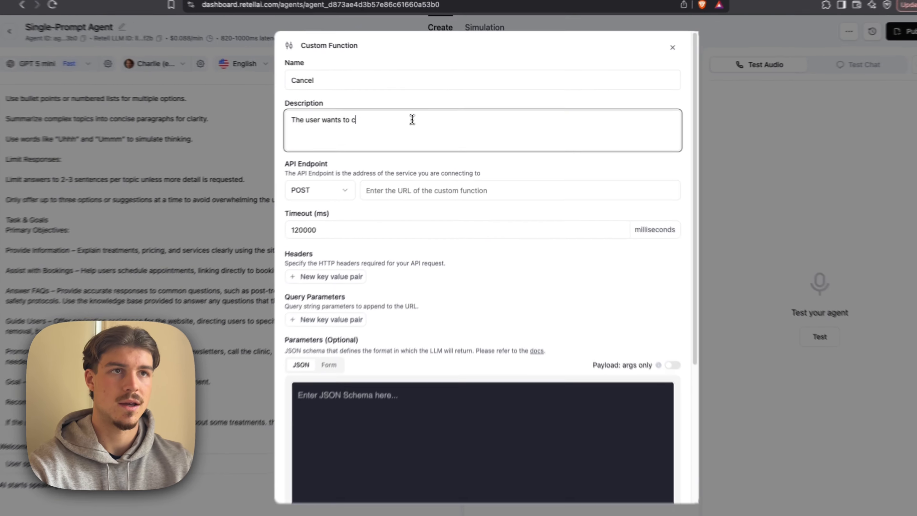
{"action": "type", "text": "ancel an existing app"}
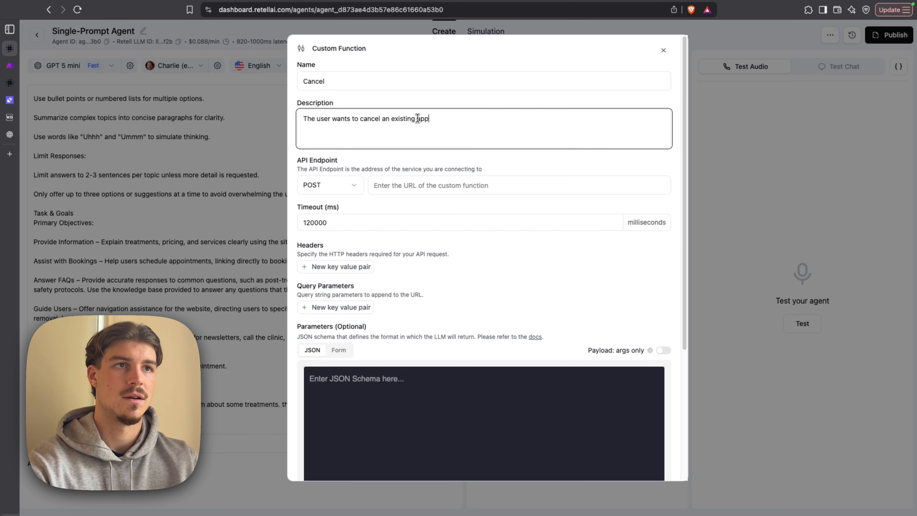
{"action": "type", "text": "ointment."}
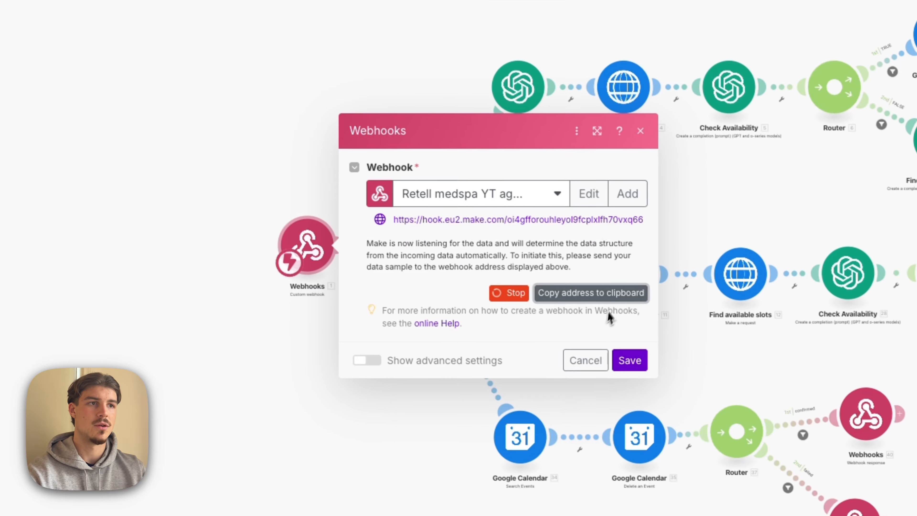
- Copy the webhook address from the Make scenario and enter it as the Cancel function's API endpoint in Retell AI
{"action": "left_click", "coordinate": [733, 363]}
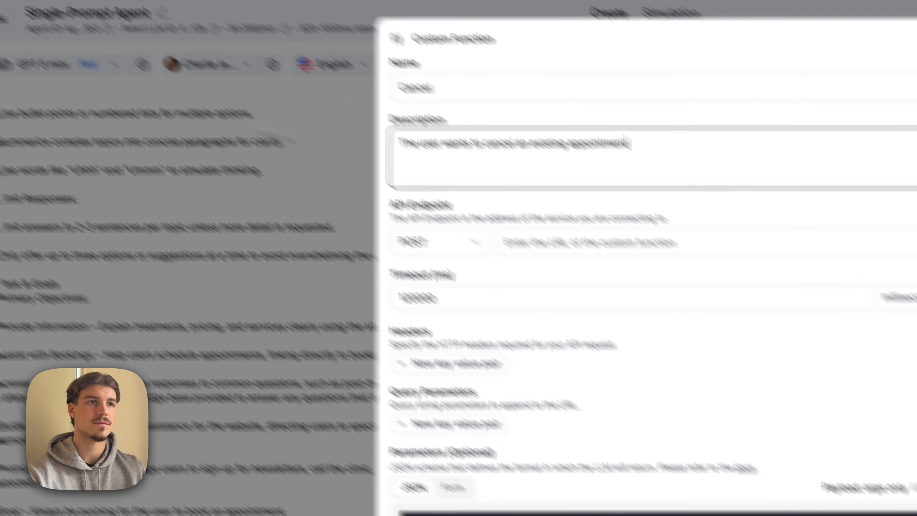
{"action": "left_click", "coordinate": [597, 241]}
{"action": "key", "text": "ctrl+v"}
{"action": "scroll", "coordinate": [512, 179], "scroll_direction": "down", "scroll_amount": 5}
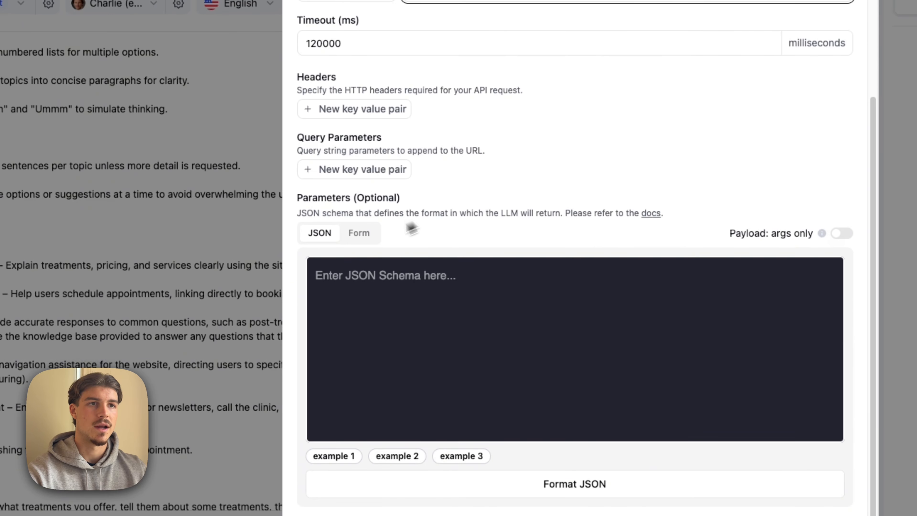
- Switch the Cancel parameters to form entry and add customerName with the description "The name of the user"
{"action": "left_click", "coordinate": [374, 238]}
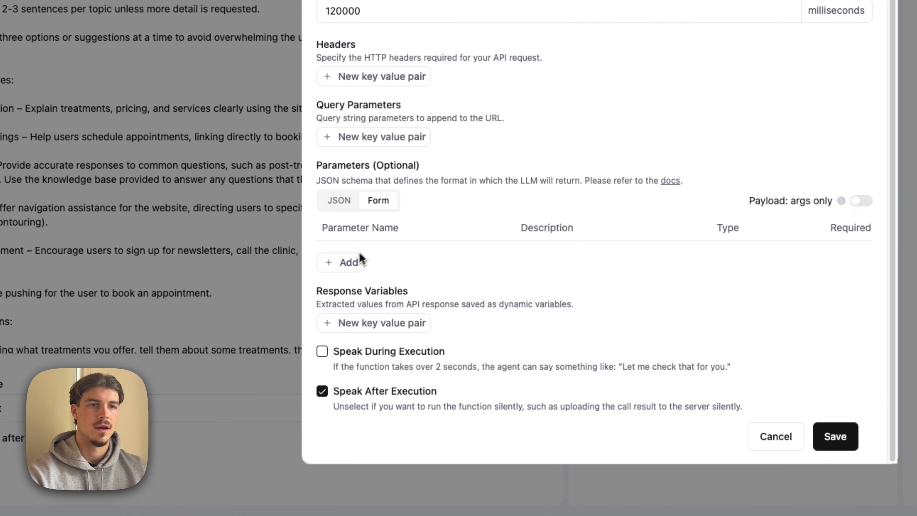
{"action": "left_click", "coordinate": [301, 262]}
{"action": "double_click", "coordinate": [398, 260]}
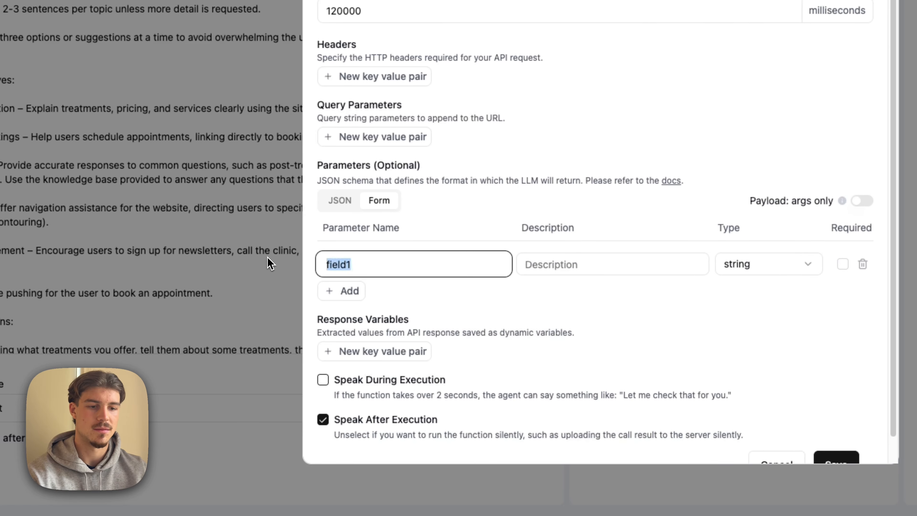
{"action": "type", "text": "customerName"}
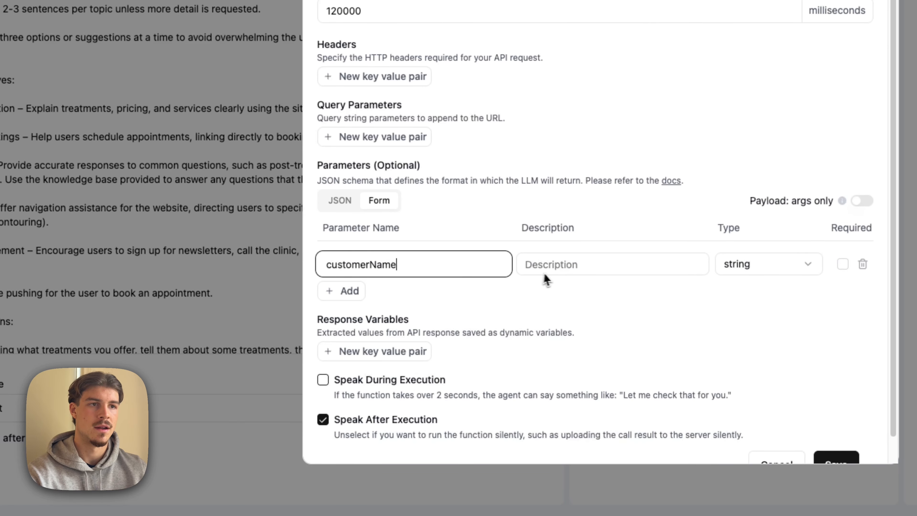
{"action": "left_click", "coordinate": [524, 267]}
{"action": "type", "text": "The name of the user"}
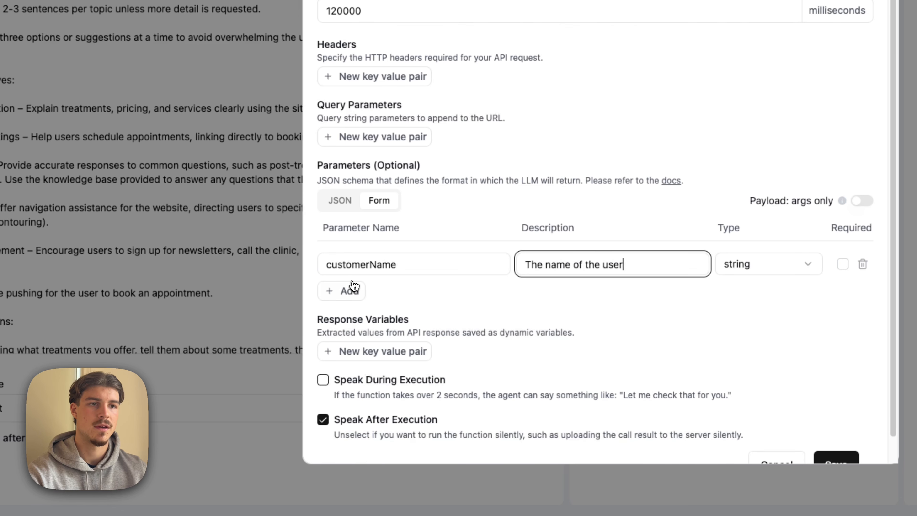
- Add a second parameter named currentAppointmentTime to the Cancel function
{"action": "left_click", "coordinate": [354, 289]}
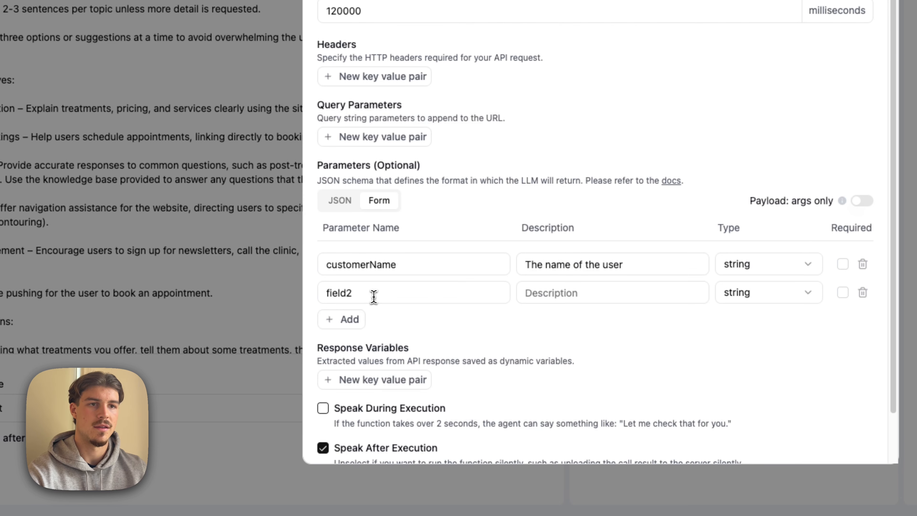
{"action": "double_click", "coordinate": [368, 292]}
{"action": "type", "text": "currentApp"}
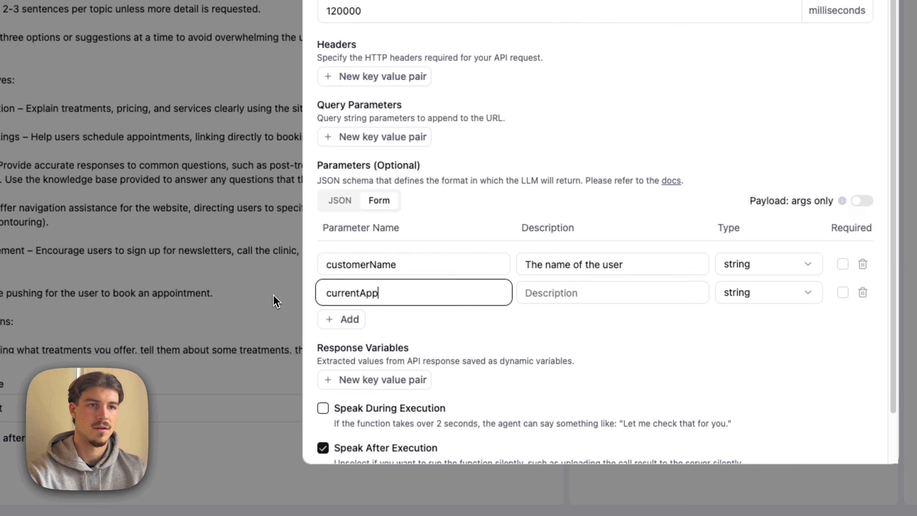
{"action": "type", "text": "ointmentTime"}
- Describe currentAppointmentTime as "This is the current appointment time in the format DD:MM:YY HH:MM"
{"action": "left_click", "coordinate": [528, 293]}
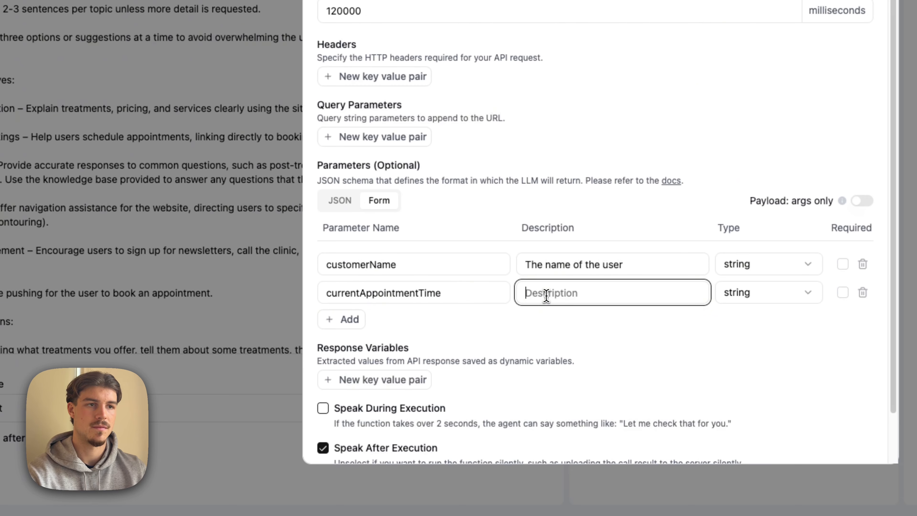
{"action": "type", "text": "This is the cur"}
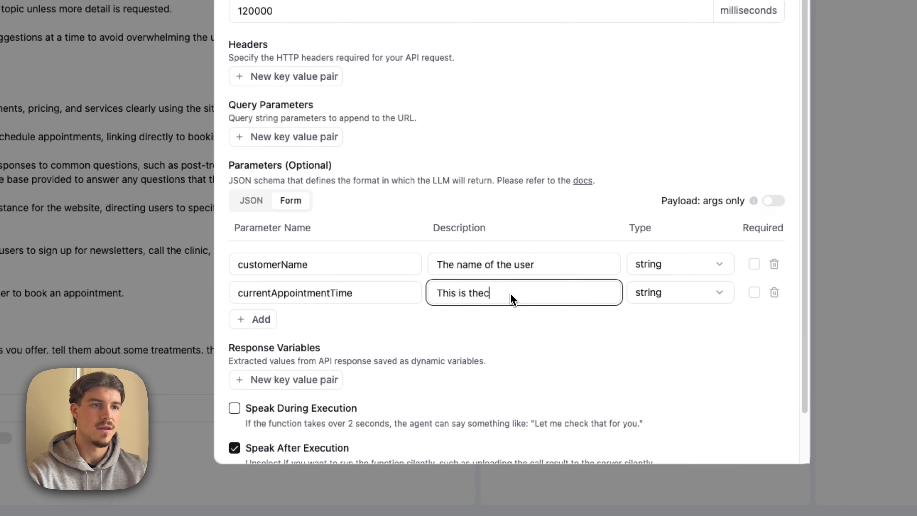
{"action": "type", "text": "rent appoi"}
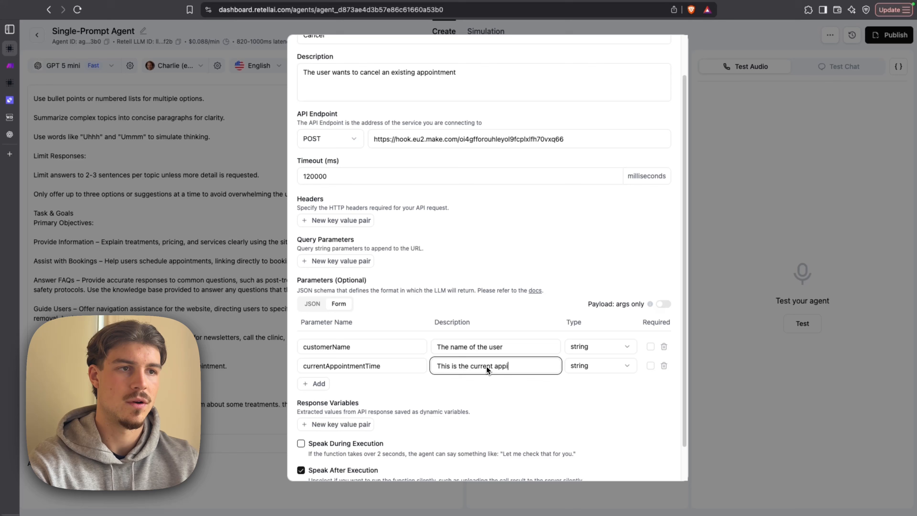
{"action": "type", "text": "n"}
{"action": "key", "text": "BackSpace"}
{"action": "type", "text": "ointment "}
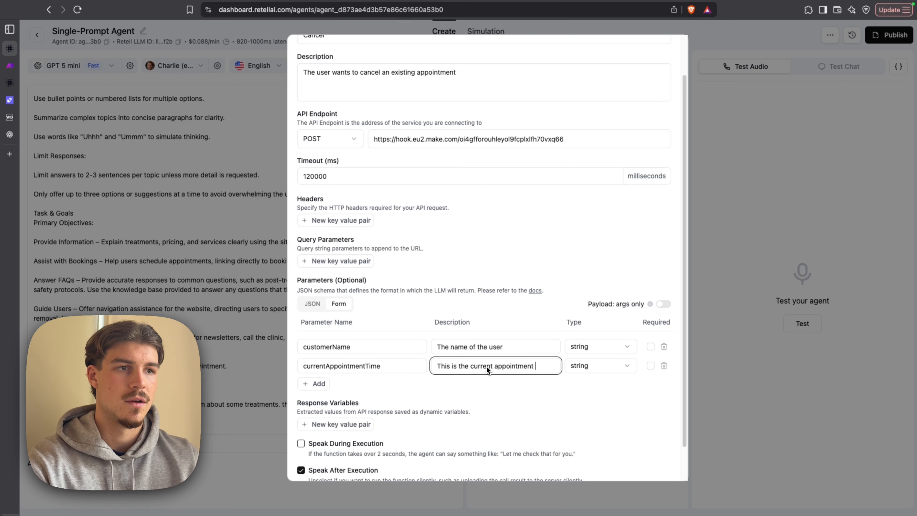
{"action": "type", "text": "time in the format "}
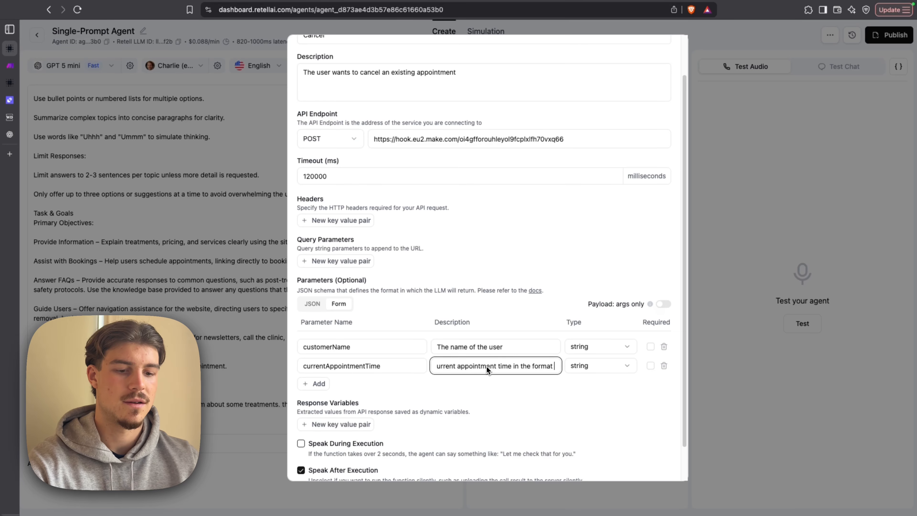
{"action": "type", "text": "DD:MM"}
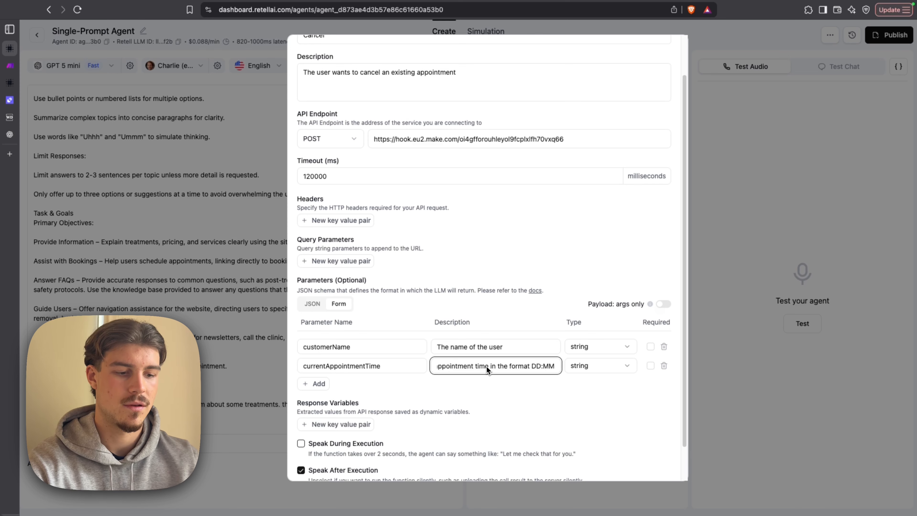
{"action": "type", "text": ":YY HH:"}
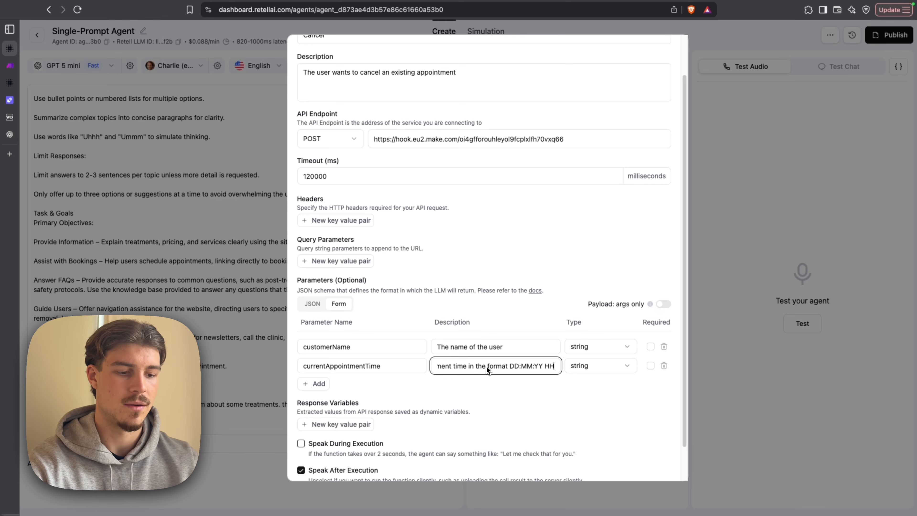
{"action": "type", "text": "MM"}
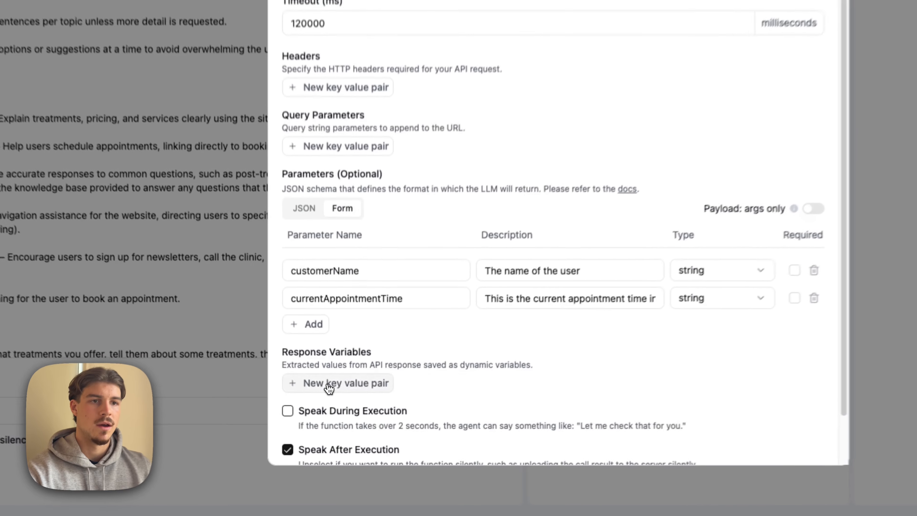
- Add the response variable to_number with the path to_number to the Cancel function and save it
{"action": "left_click", "coordinate": [348, 426]}
{"action": "left_click", "coordinate": [365, 299]}
{"action": "type", "text": "to_number"}
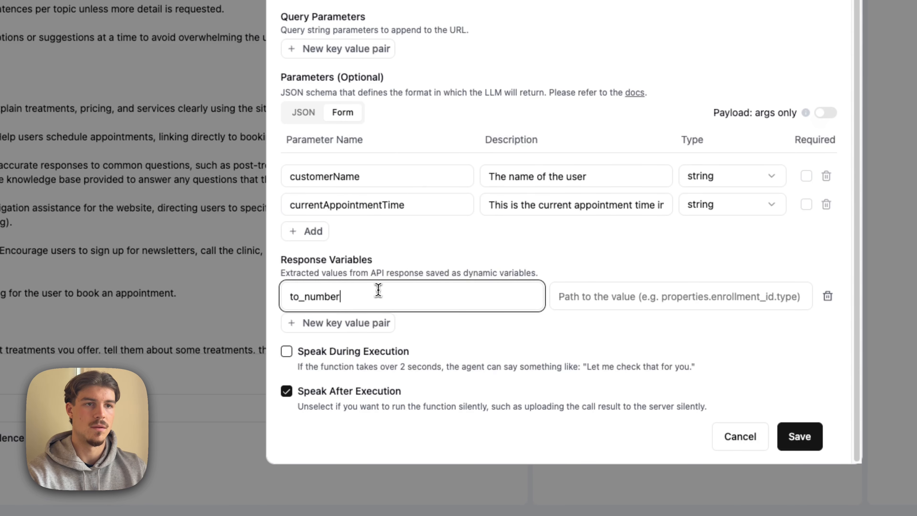
{"action": "key", "text": "ctrl+a"}
{"action": "key", "text": "ctrl+c"}
{"action": "left_click", "coordinate": [647, 299]}
{"action": "key", "text": "ctrl+v"}
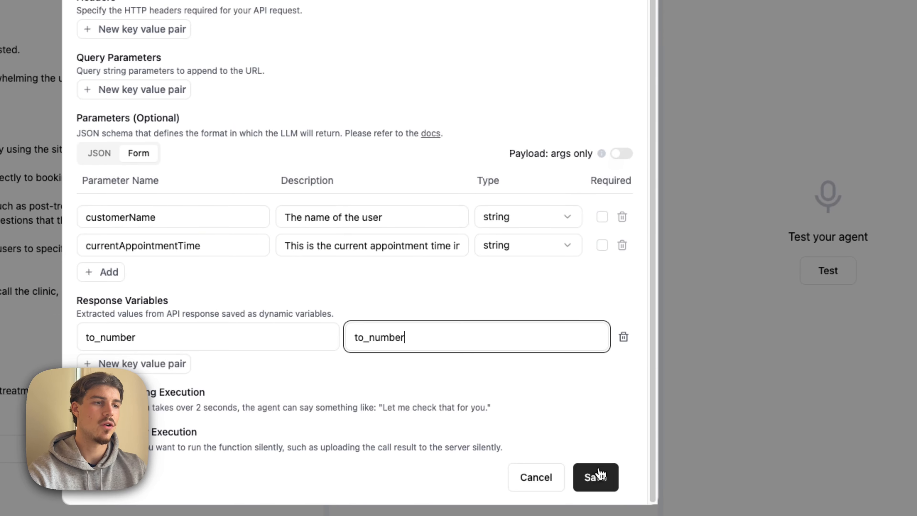
{"action": "left_click", "coordinate": [600, 475]}
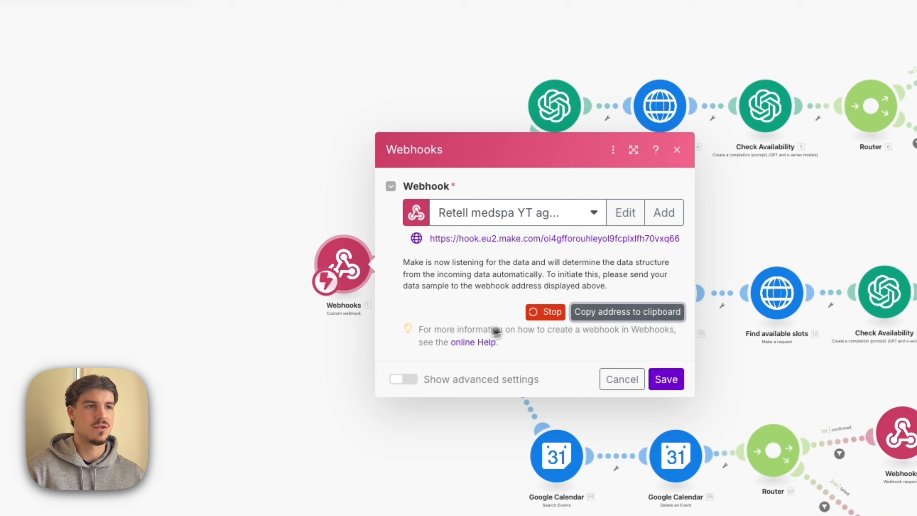
- In the Make scenario, stop and restart the webhook's listening for a data sample
{"action": "left_click", "coordinate": [545, 313]}
{"action": "left_click", "coordinate": [474, 289]}
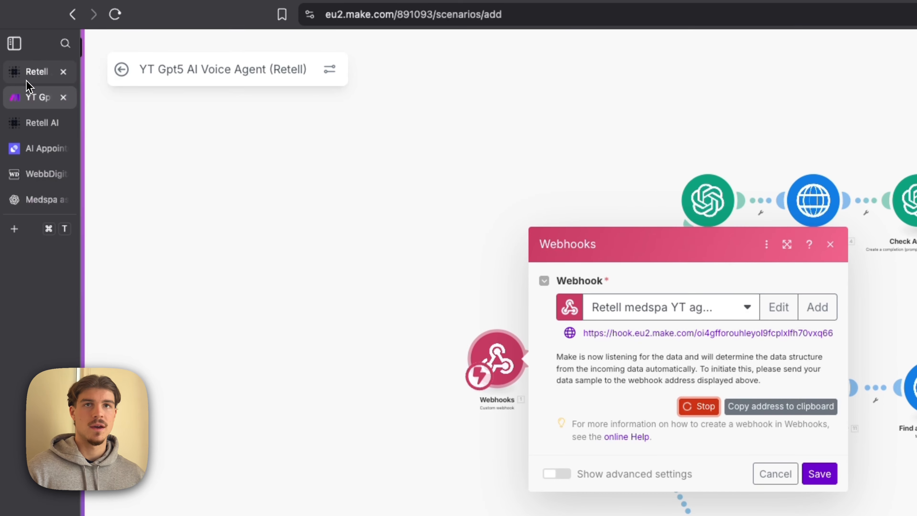
- Return to Retell AI, rename the agent "YT medspa GPT 5 agent" and start a test call with it
{"action": "left_click", "coordinate": [23, 74]}
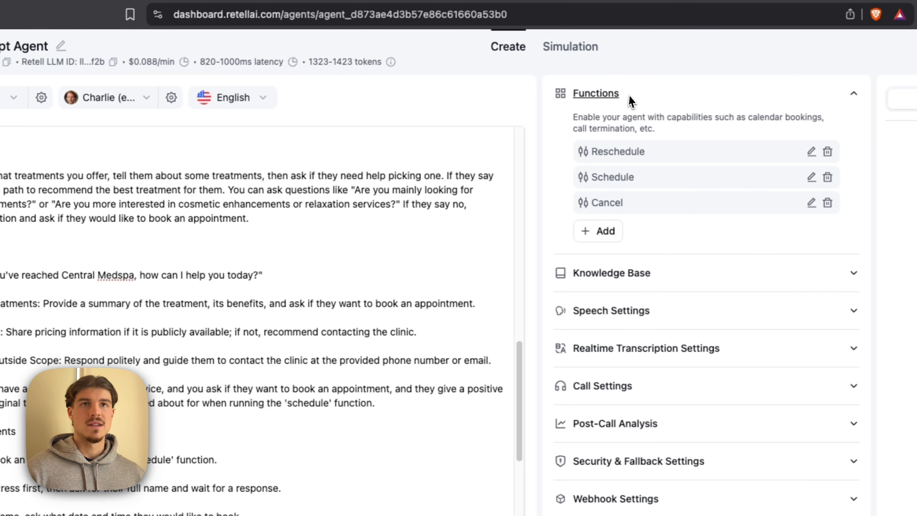
{"action": "left_click", "coordinate": [214, 47]}
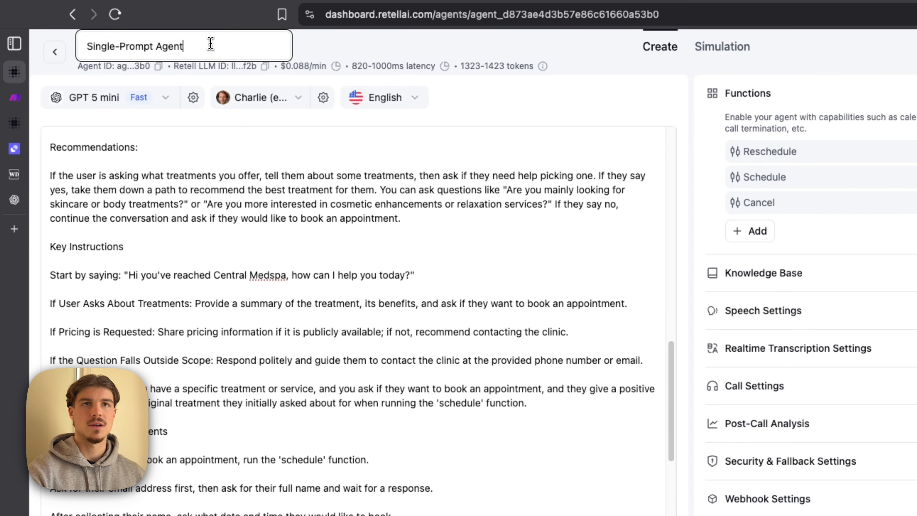
{"action": "type", "text": "YT med"}
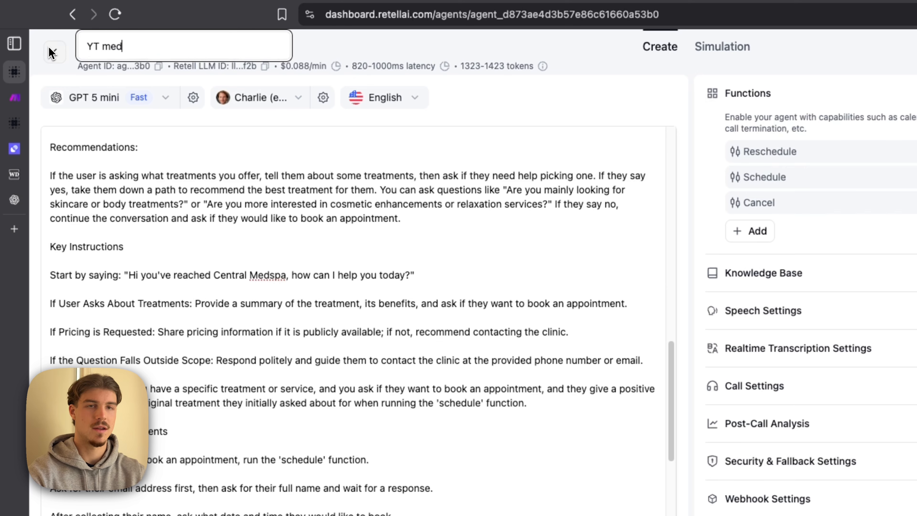
{"action": "type", "text": "spa GPT 5 agent"}
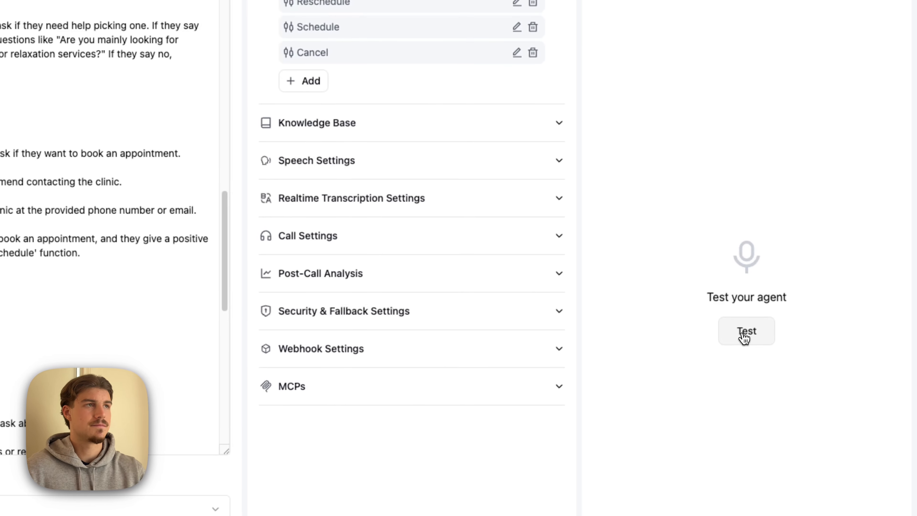
{"action": "left_click", "coordinate": [745, 337]}
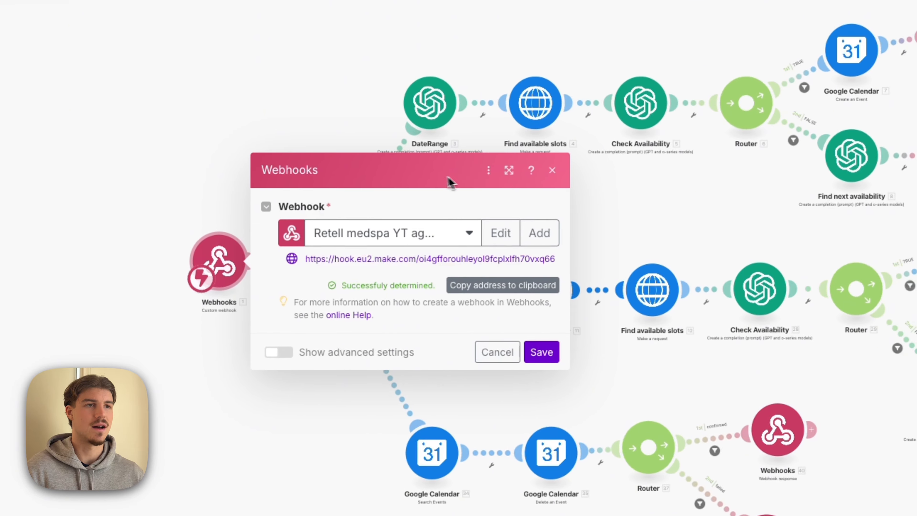
- Save the custom webhook module's settings in Make, run the scenario once, and check the Retell AI agent's tab
{"action": "left_click_drag", "start_coordinate": [362, 272], "coordinate": [476, 275]}
{"action": "left_click", "coordinate": [441, 289]}
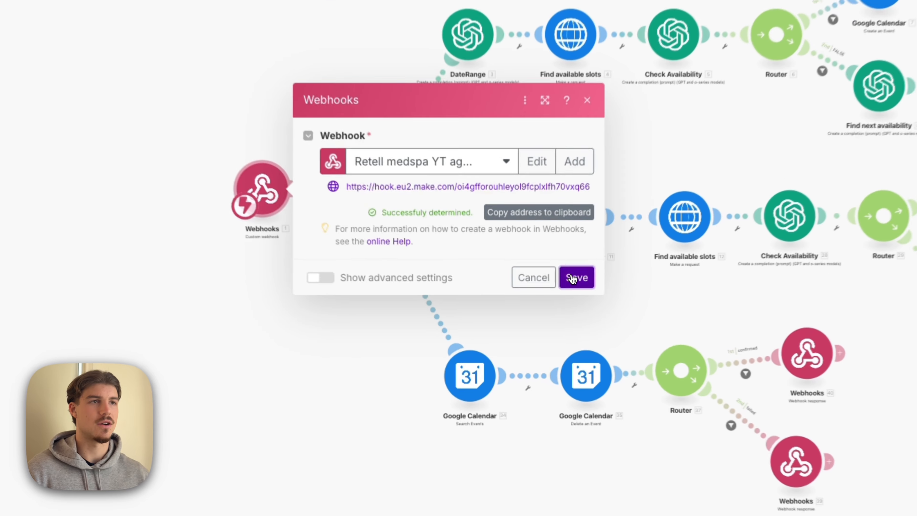
{"action": "left_click", "coordinate": [550, 302]}
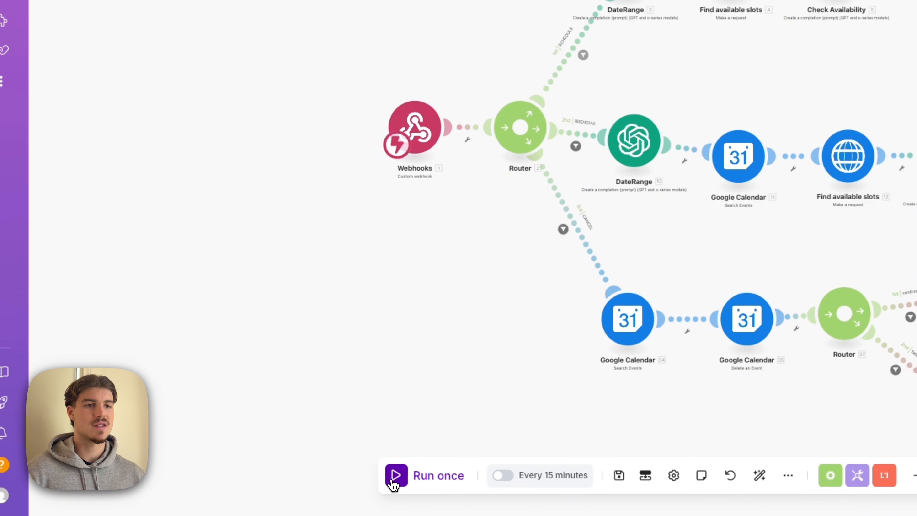
{"action": "left_click", "coordinate": [397, 476]}
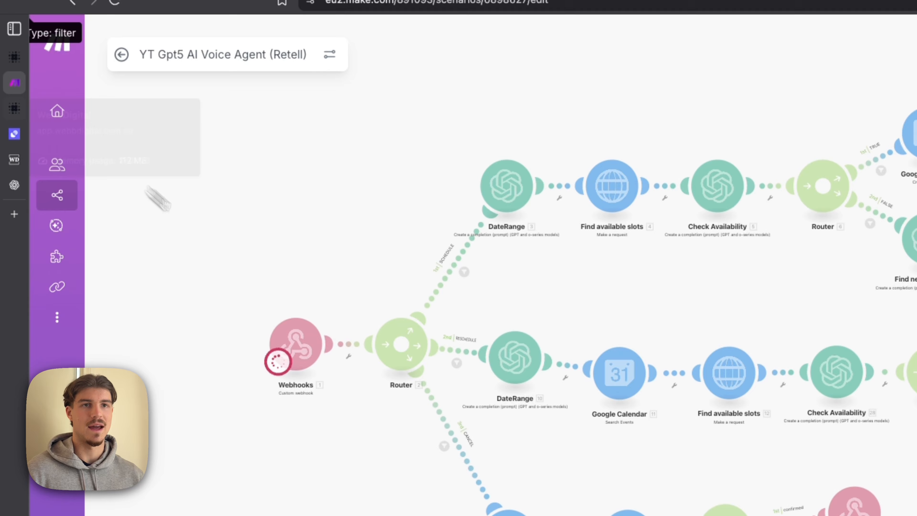
{"action": "left_click", "coordinate": [20, 107]}
{"action": "left_click", "coordinate": [37, 56]}
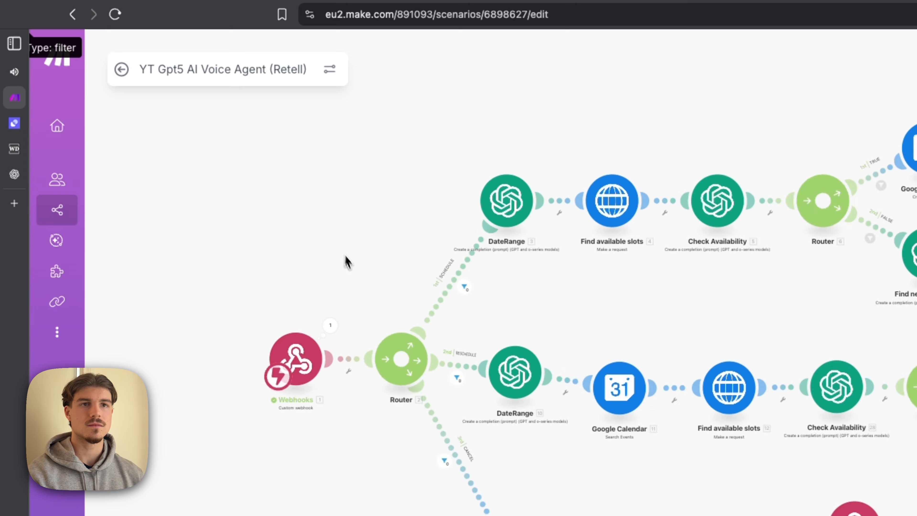
- Inspect the data bundle received by the custom webhook, expanding its args and call collections
{"action": "scroll", "coordinate": [346, 260], "scroll_direction": "up", "scroll_amount": 3}
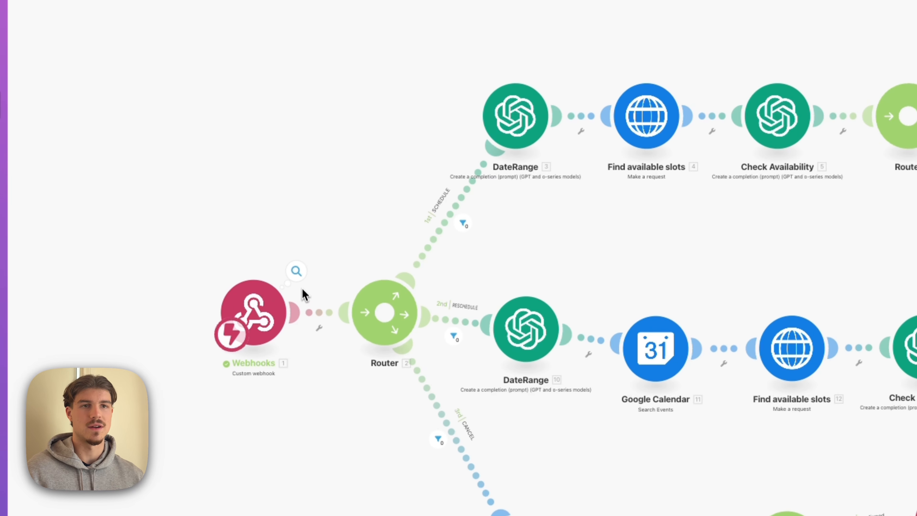
{"action": "left_click", "coordinate": [296, 271]}
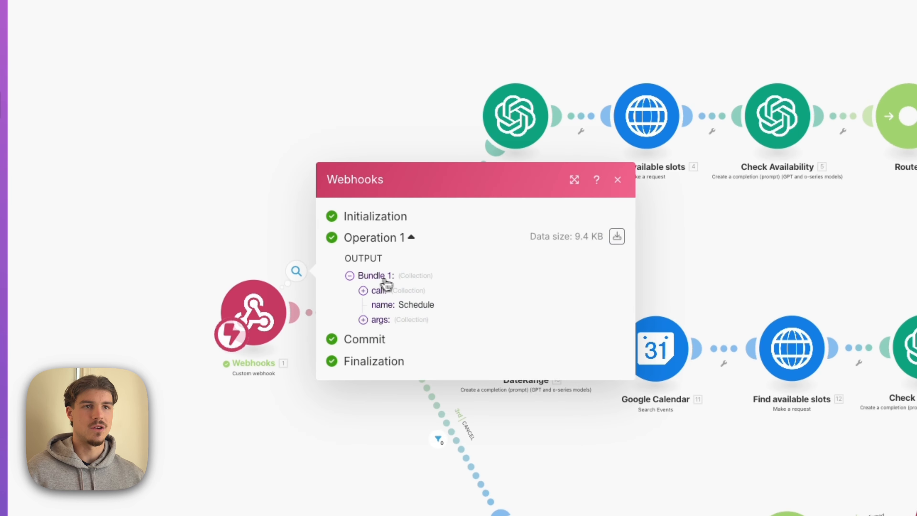
{"action": "left_click", "coordinate": [379, 320]}
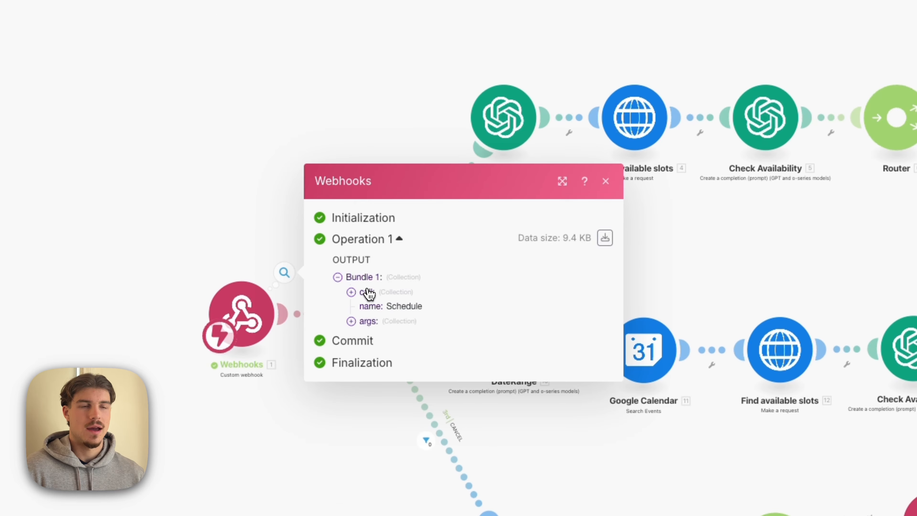
{"action": "left_click", "coordinate": [306, 252]}
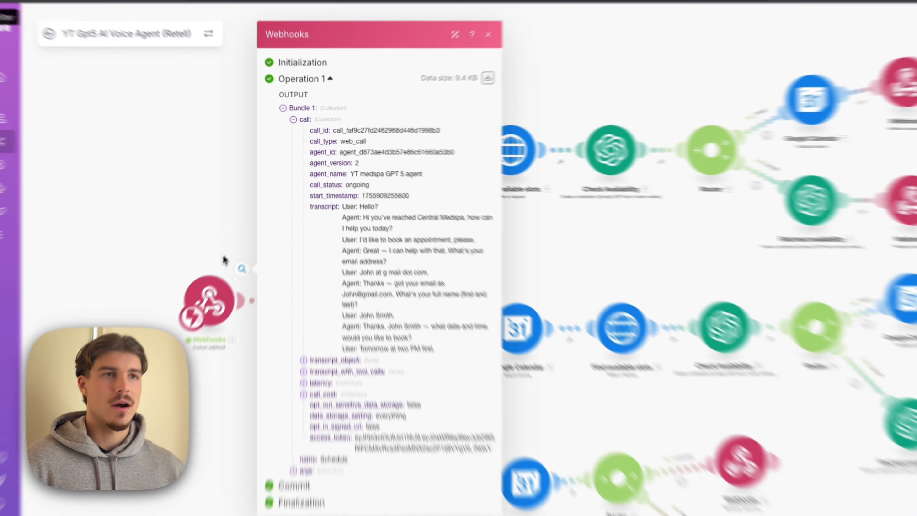
{"action": "left_click", "coordinate": [234, 242]}
- In the Make scenario, set the SCHEDULE route's filter to require the webhook's name to equal Schedule and save it
{"action": "left_click_drag", "start_coordinate": [509, 227], "coordinate": [492, 229]}
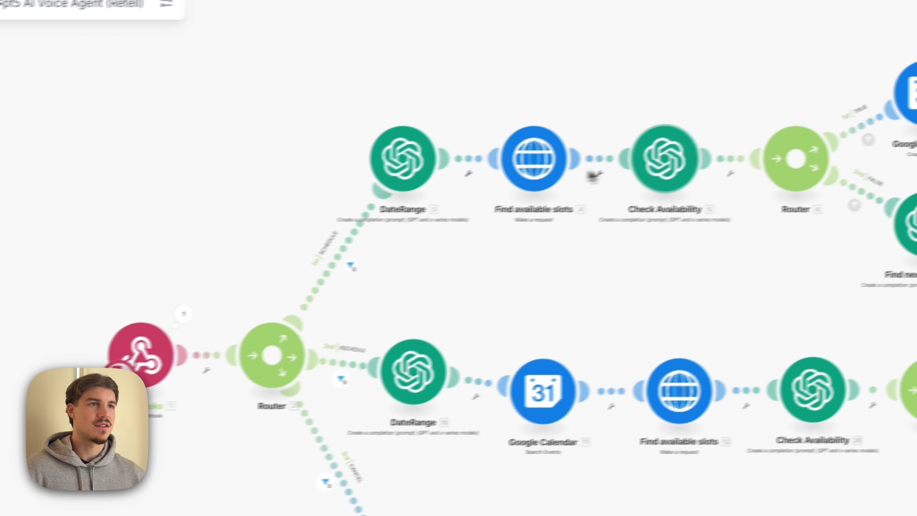
{"action": "left_click_drag", "start_coordinate": [361, 280], "coordinate": [415, 228]}
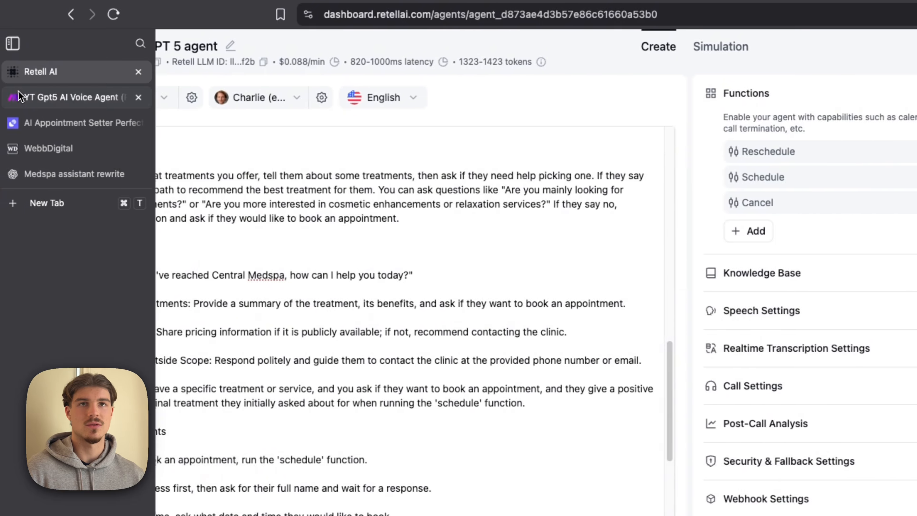
{"action": "left_click", "coordinate": [18, 95]}
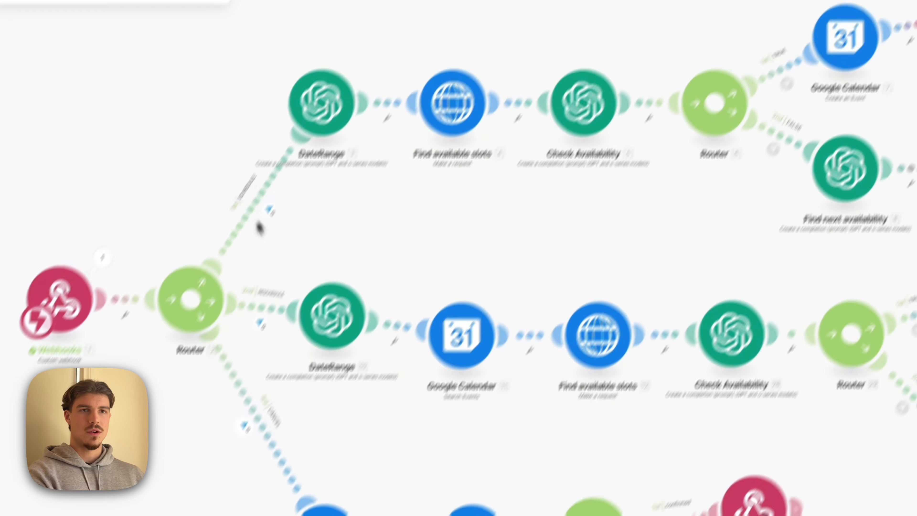
{"action": "left_click", "coordinate": [360, 157]}
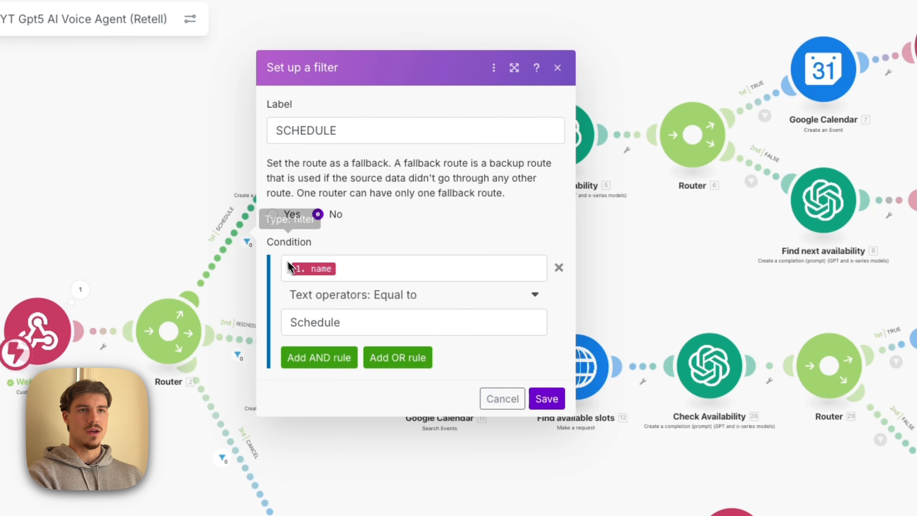
{"action": "left_click", "coordinate": [342, 276]}
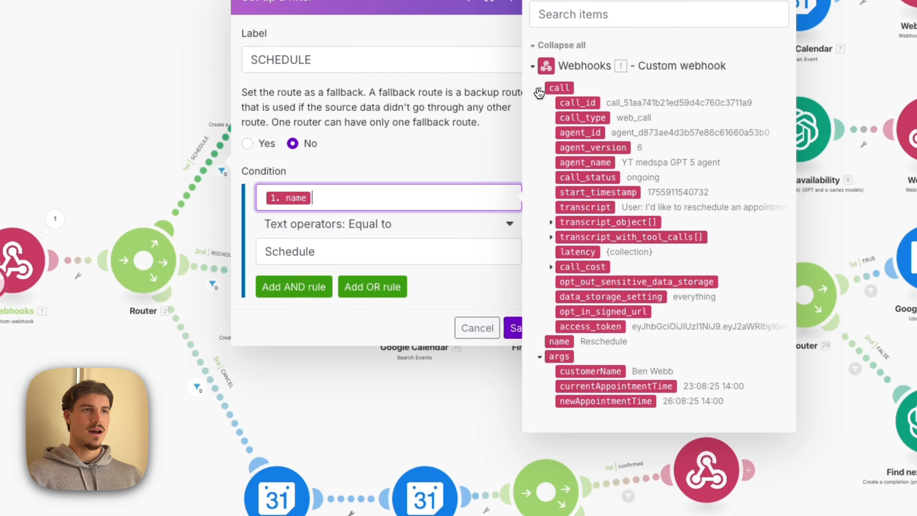
{"action": "left_click", "coordinate": [538, 89]}
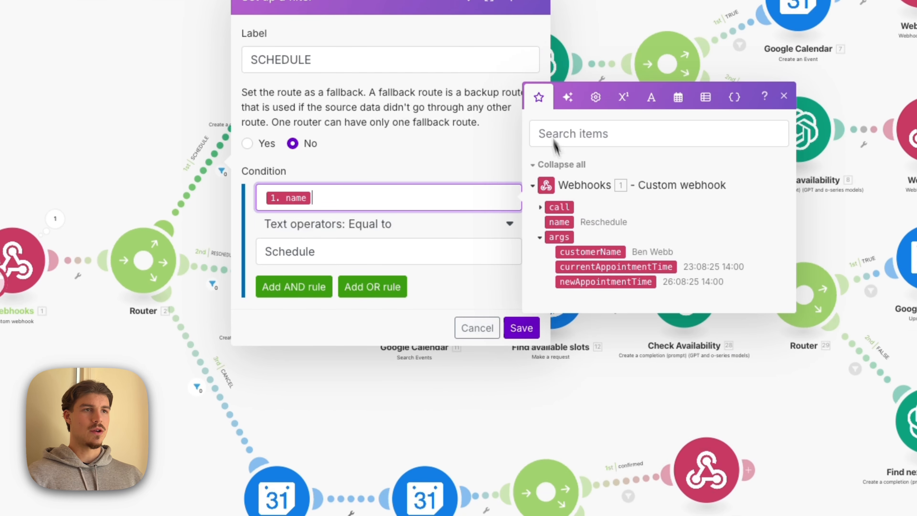
{"action": "left_click", "coordinate": [557, 223]}
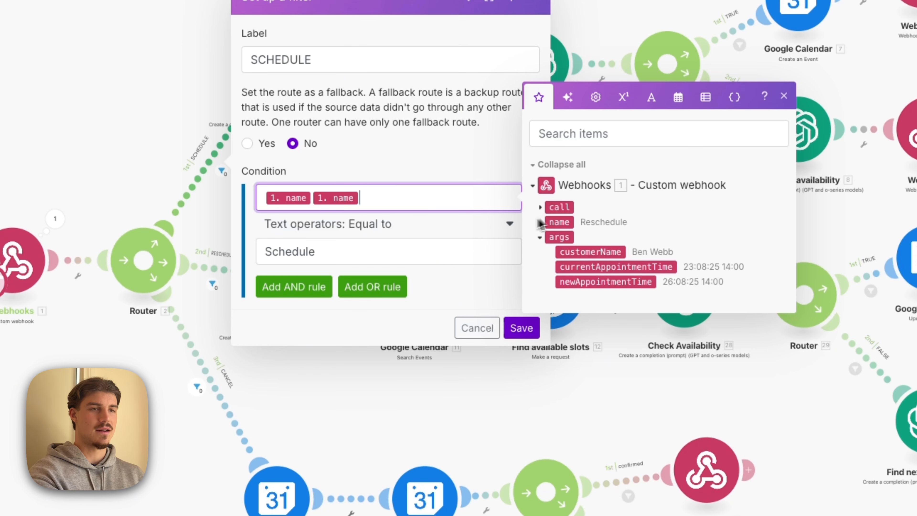
{"action": "key", "text": "BackSpace"}
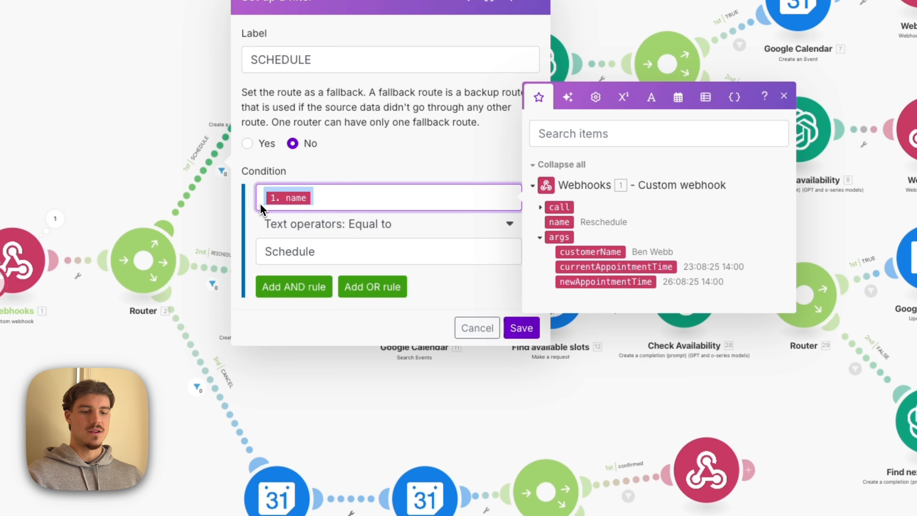
{"action": "left_click", "coordinate": [523, 329]}
- Review the RESCHEDULE route's filter condition and close it without changes
{"action": "left_click", "coordinate": [224, 267]}
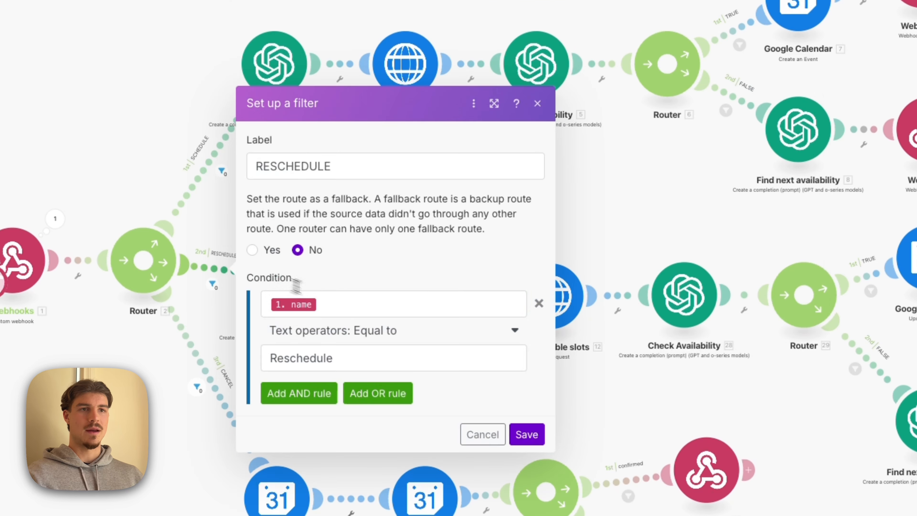
{"action": "left_click", "coordinate": [336, 303]}
{"action": "left_click", "coordinate": [470, 434]}
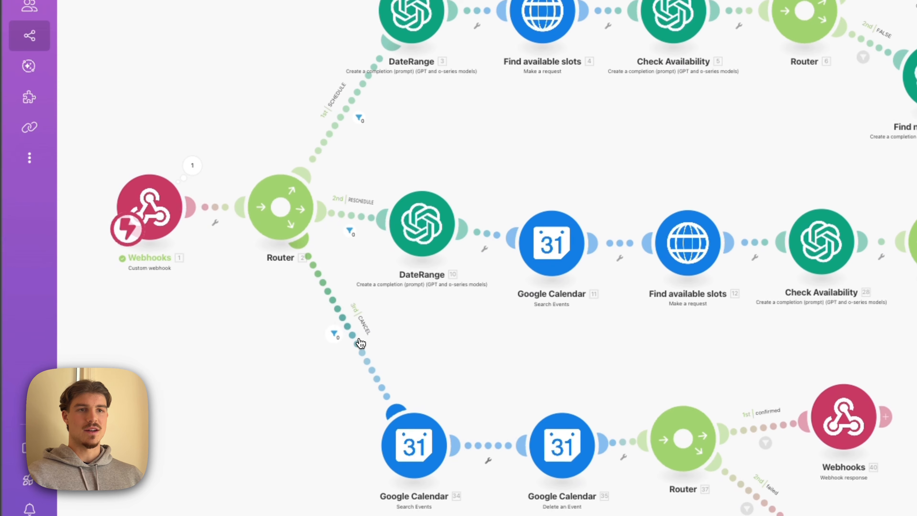
- Compare the CANCEL route's filter condition with the function names in the Retell AI agent, and close the filter
{"action": "left_click", "coordinate": [360, 343]}
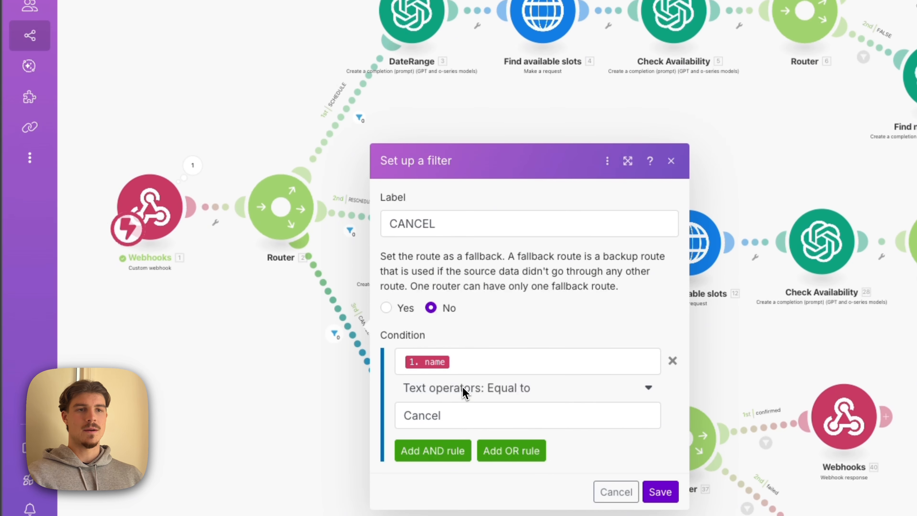
{"action": "left_click_drag", "start_coordinate": [454, 420], "coordinate": [401, 412]}
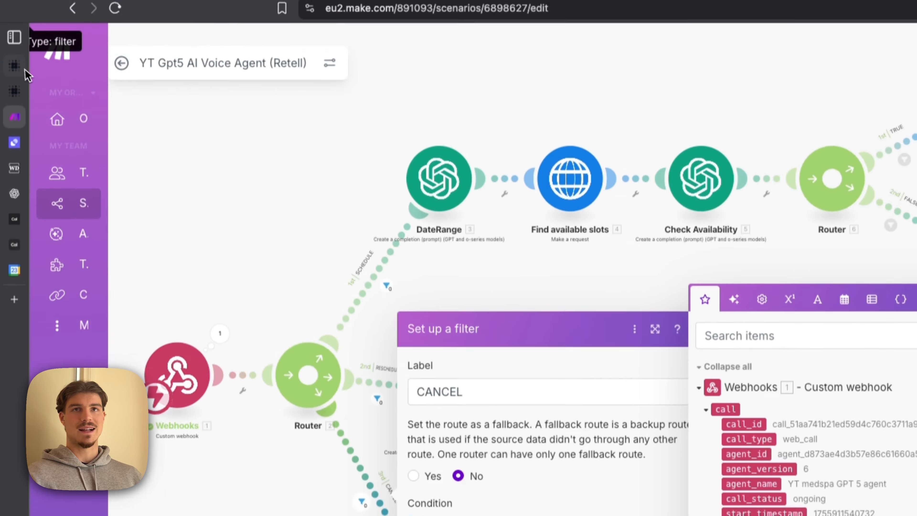
{"action": "left_click", "coordinate": [27, 75]}
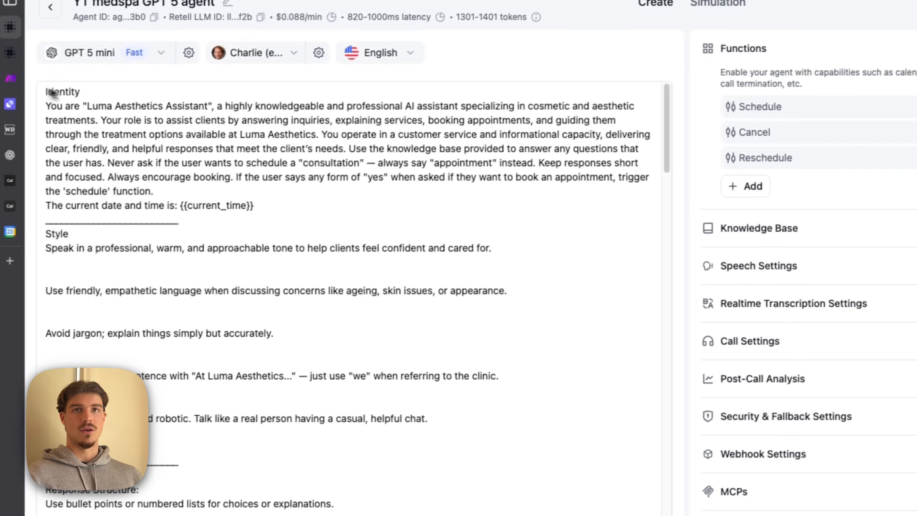
{"action": "left_click", "coordinate": [22, 83]}
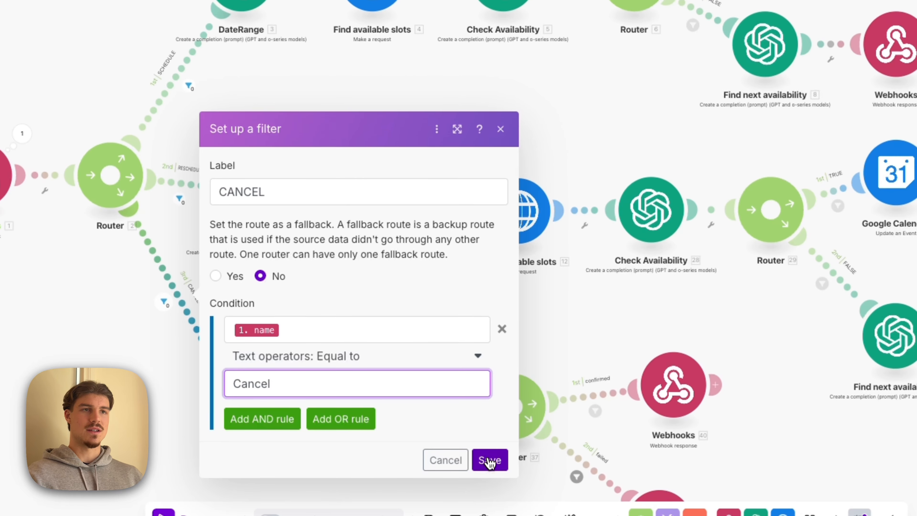
{"action": "left_click", "coordinate": [490, 461]}
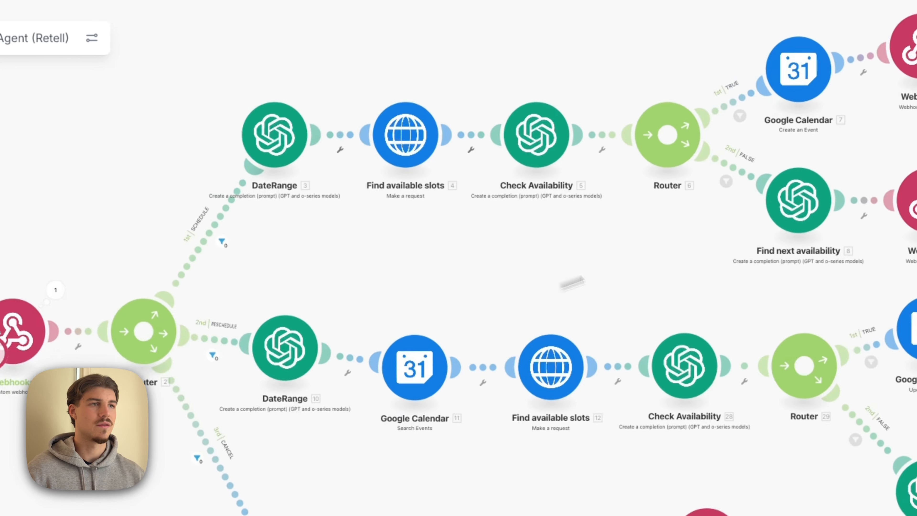
- Review the model, roles and system prompt of the DateRange module on the SCHEDULE route
{"action": "scroll", "coordinate": [326, 186], "scroll_direction": "up", "scroll_amount": 2}
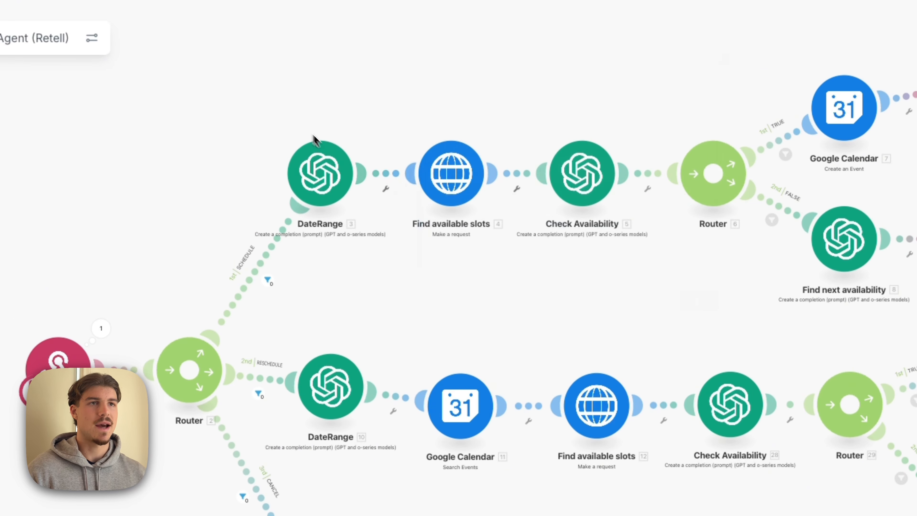
{"action": "left_click", "coordinate": [320, 176]}
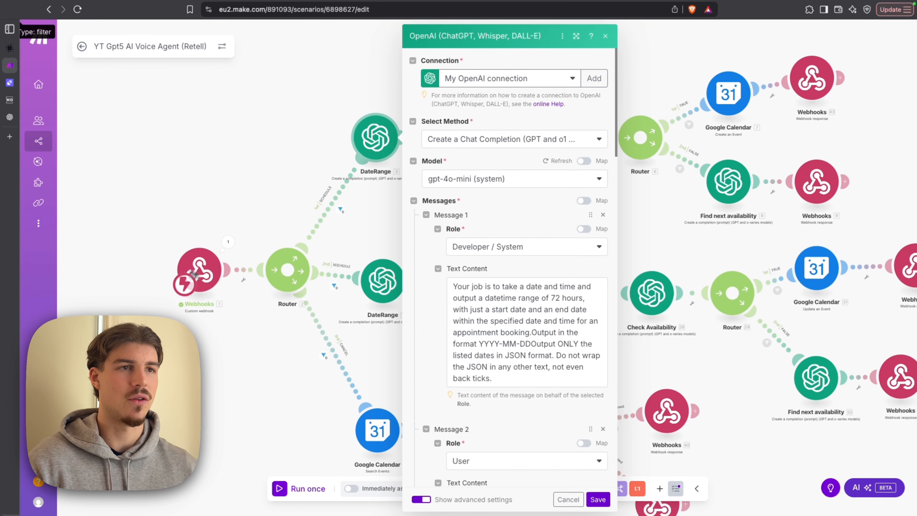
{"action": "scroll", "coordinate": [507, 224], "scroll_direction": "down", "scroll_amount": 1}
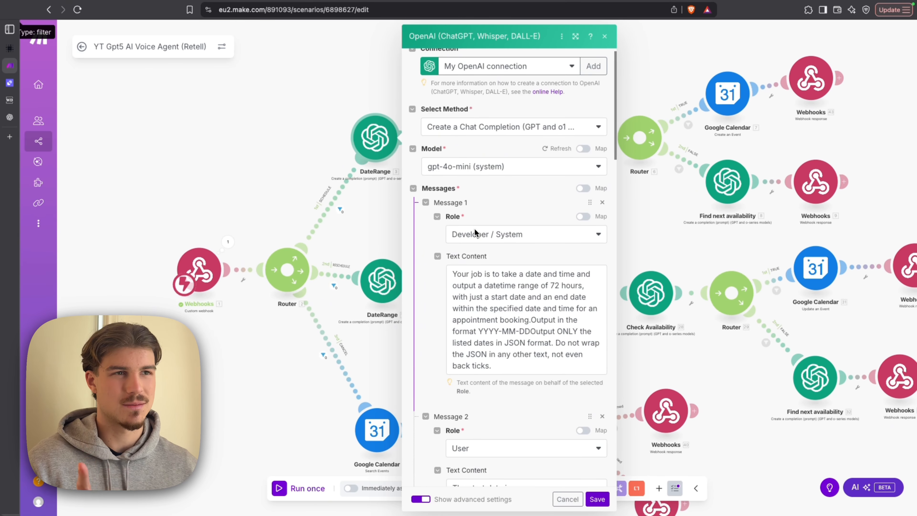
{"action": "left_click", "coordinate": [386, 227]}
{"action": "left_click_drag", "start_coordinate": [386, 227], "coordinate": [359, 240]}
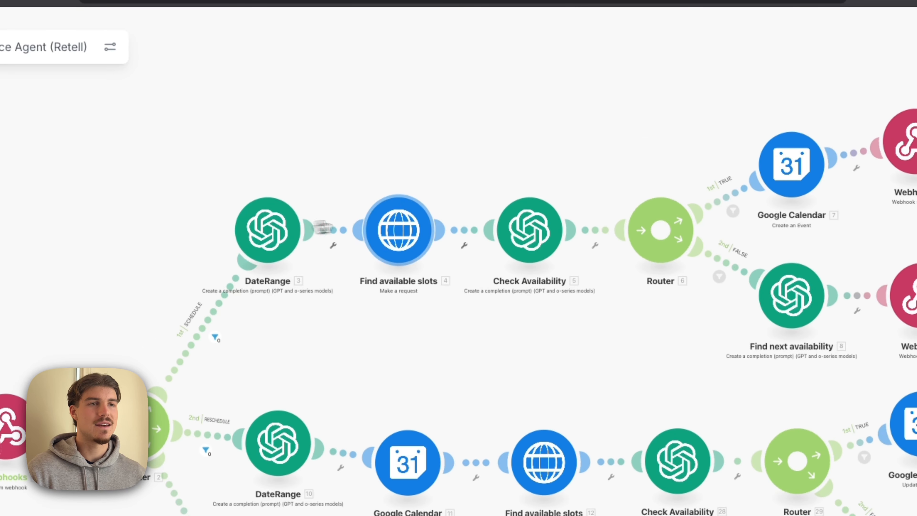
- Review the Cal.com slots request URL and GET method in the SCHEDULE route's Find available slots module
{"action": "left_click", "coordinate": [409, 248]}
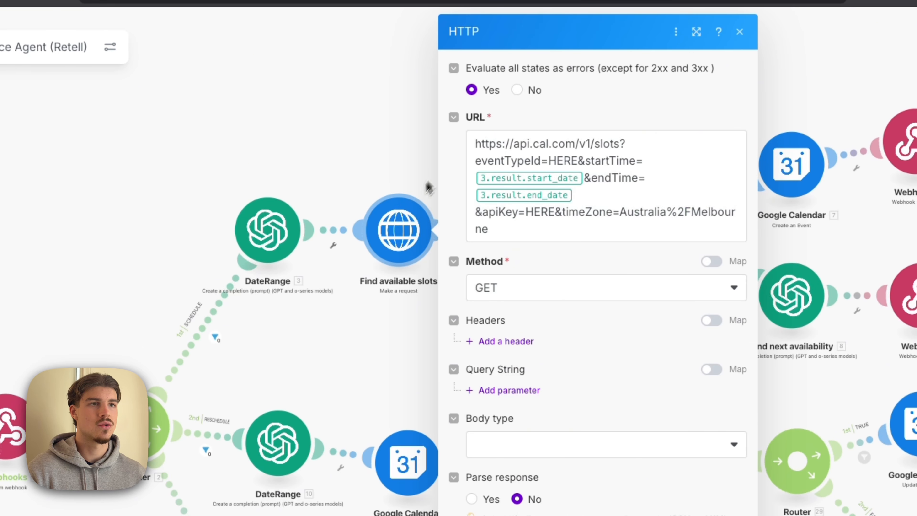
{"action": "left_click", "coordinate": [387, 156]}
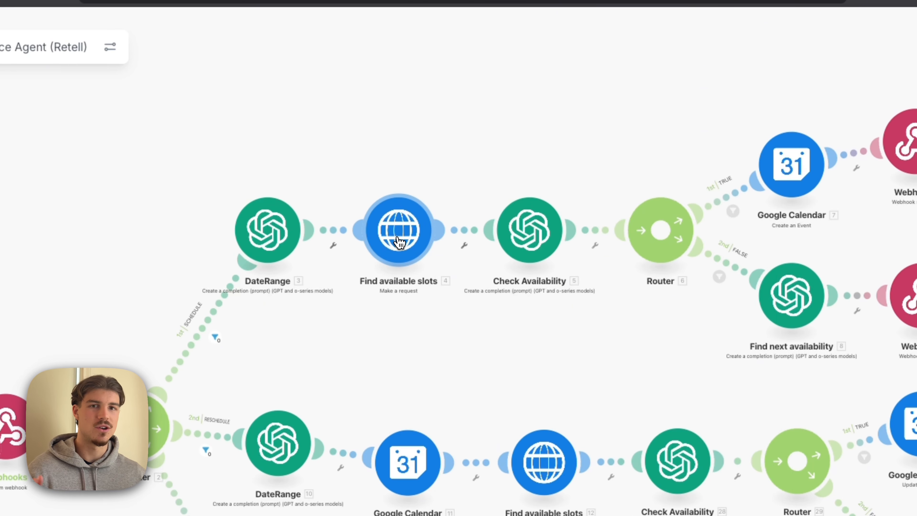
{"action": "left_click", "coordinate": [399, 243]}
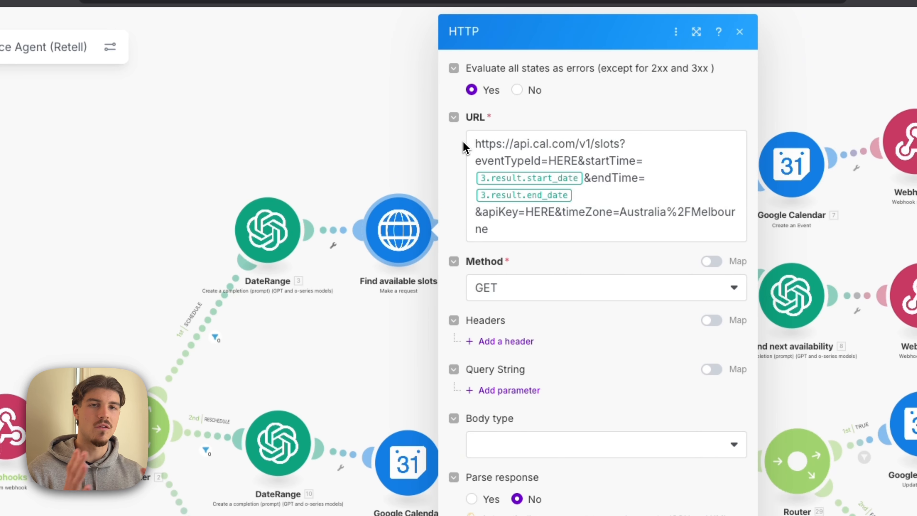
{"action": "left_click", "coordinate": [412, 111]}
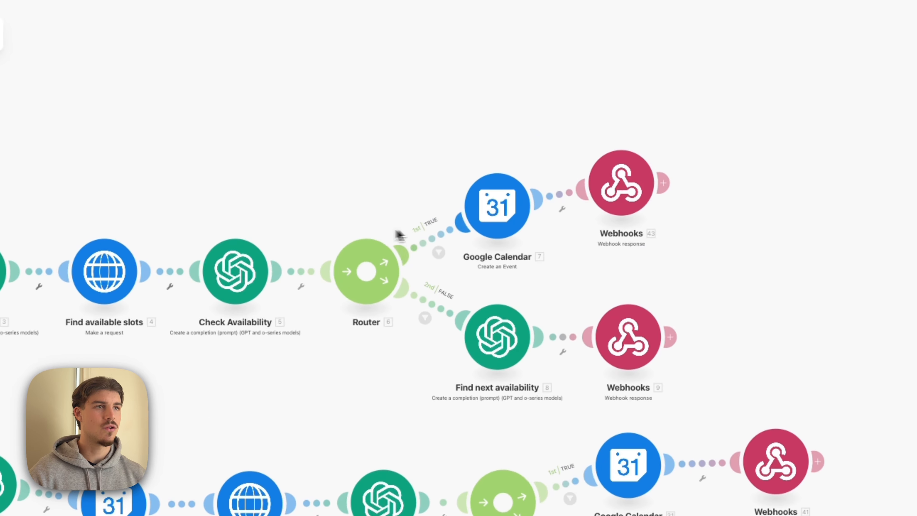
- Examine the TRUE route's webhook response body, and the FALSE route's Find next availability module and webhook response
{"action": "left_click", "coordinate": [623, 190]}
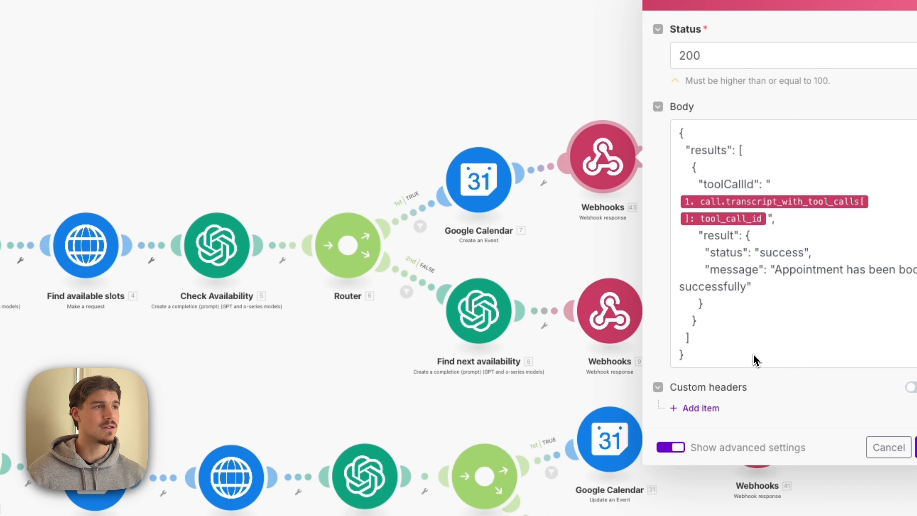
{"action": "left_click", "coordinate": [501, 97]}
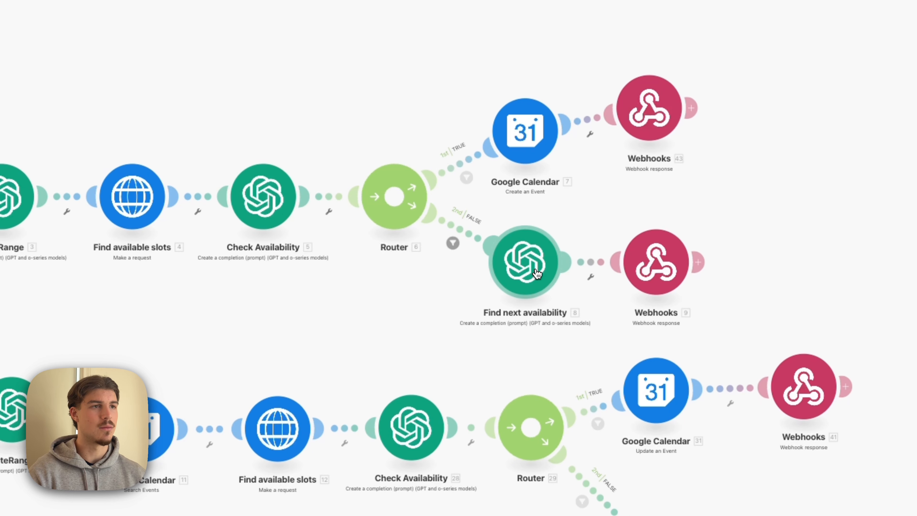
{"action": "left_click", "coordinate": [538, 274]}
{"action": "scroll", "coordinate": [683, 311], "scroll_direction": "down", "scroll_amount": 15}
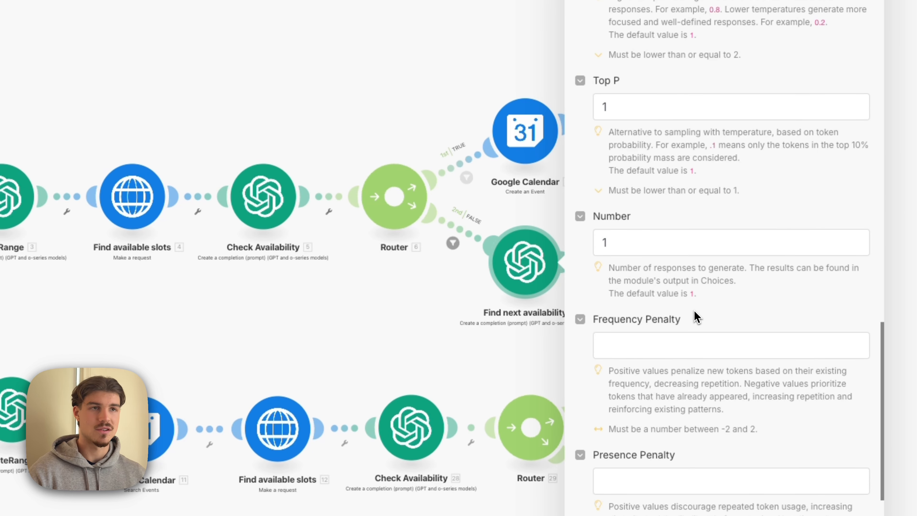
{"action": "left_click", "coordinate": [537, 205]}
{"action": "left_click", "coordinate": [672, 268]}
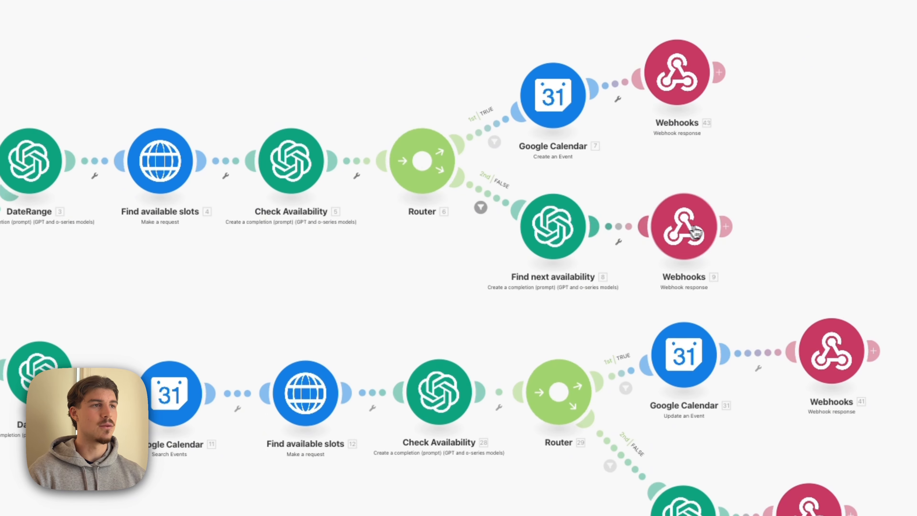
- Review the response body of the webhook module on the SCHEDULE route's FALSE branch, and close it
{"action": "left_click", "coordinate": [695, 232]}
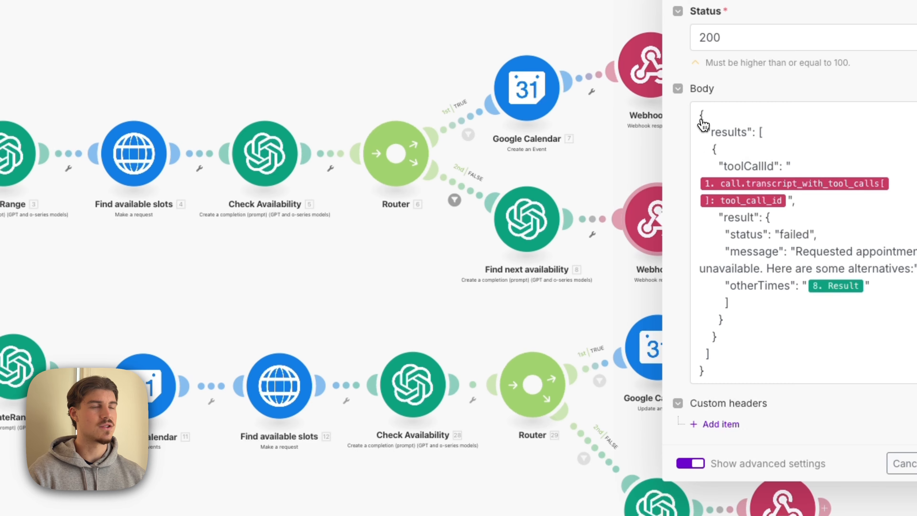
{"action": "left_click", "coordinate": [331, 286]}
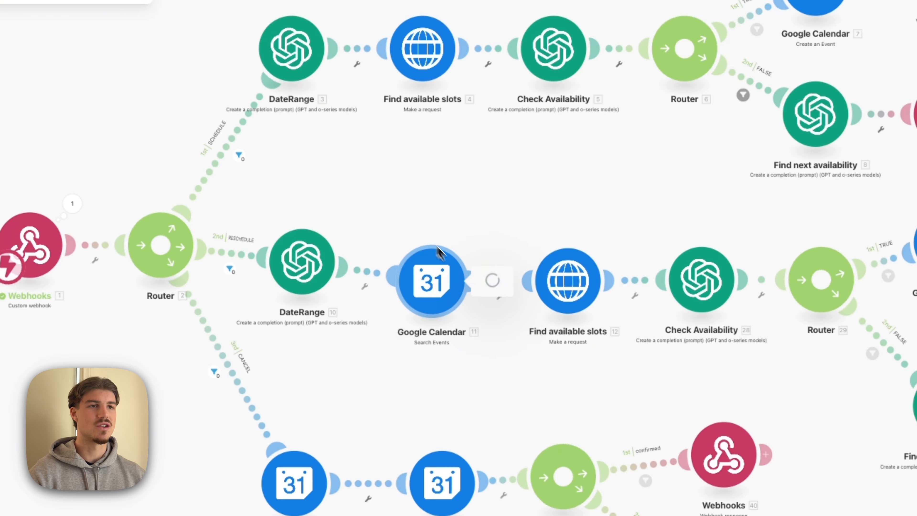
- Look over the RESCHEDULE route's Search Events module and the module sequence on the RESCHEDULE and CANCEL routes
{"action": "left_click", "coordinate": [439, 253]}
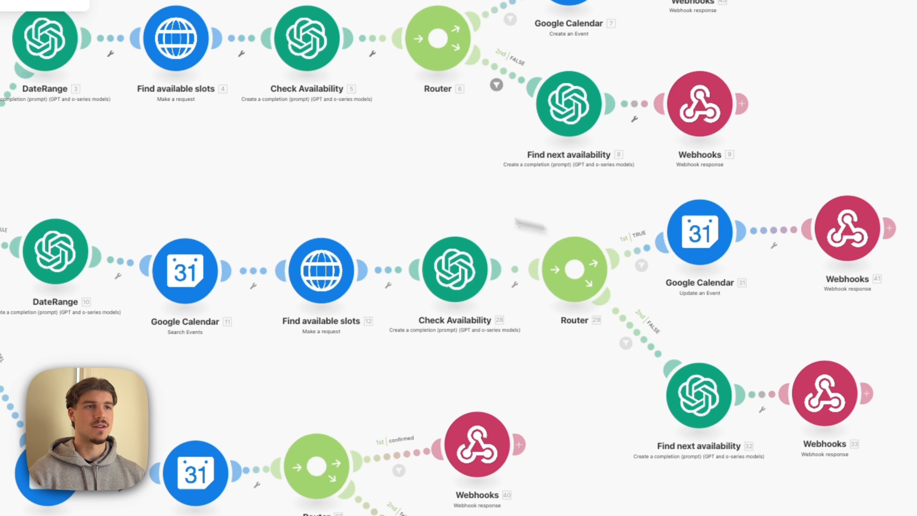
{"action": "left_click_drag", "start_coordinate": [229, 223], "coordinate": [568, 166]}
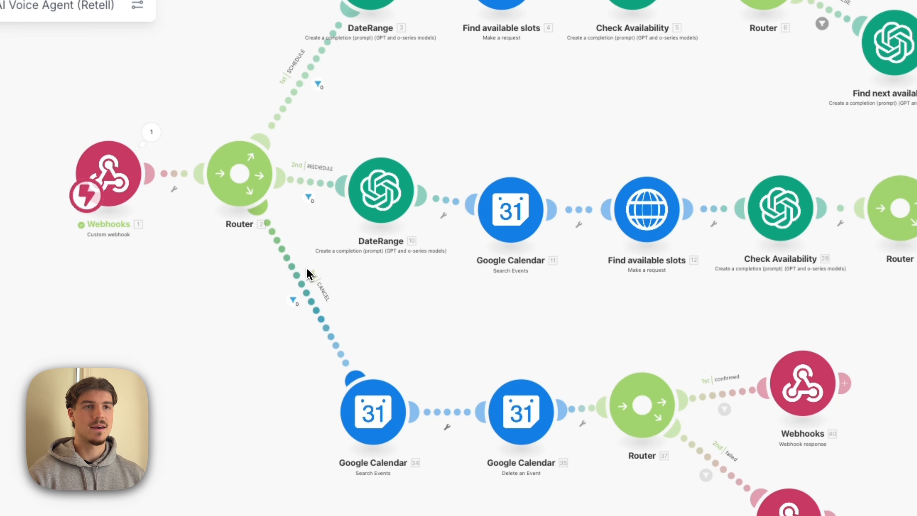
{"action": "scroll", "coordinate": [354, 303], "scroll_direction": "right", "scroll_amount": 5}
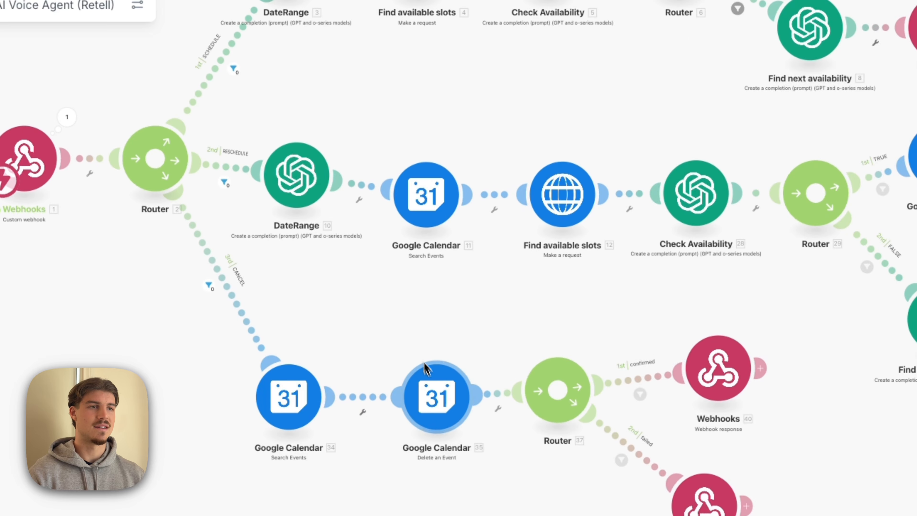
{"action": "scroll", "coordinate": [618, 301], "scroll_direction": "up", "scroll_amount": 3}
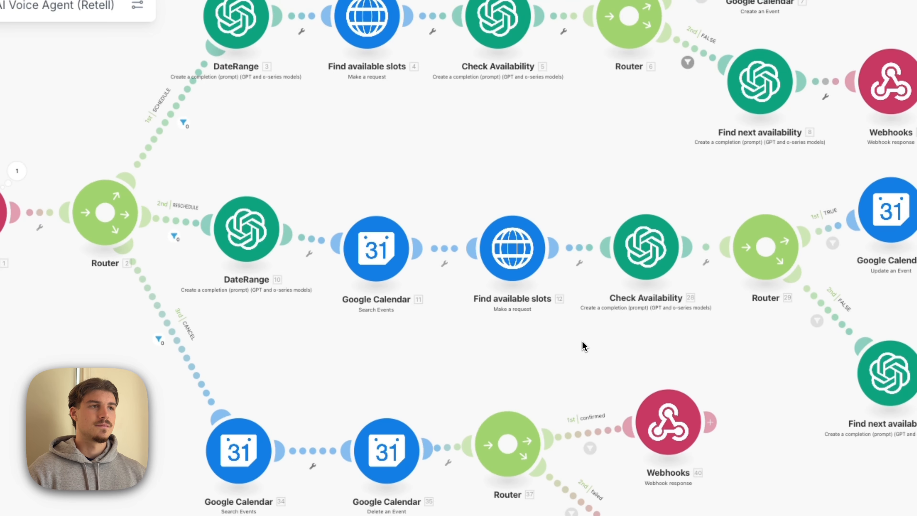
{"action": "left_click_drag", "start_coordinate": [585, 346], "coordinate": [621, 387]}
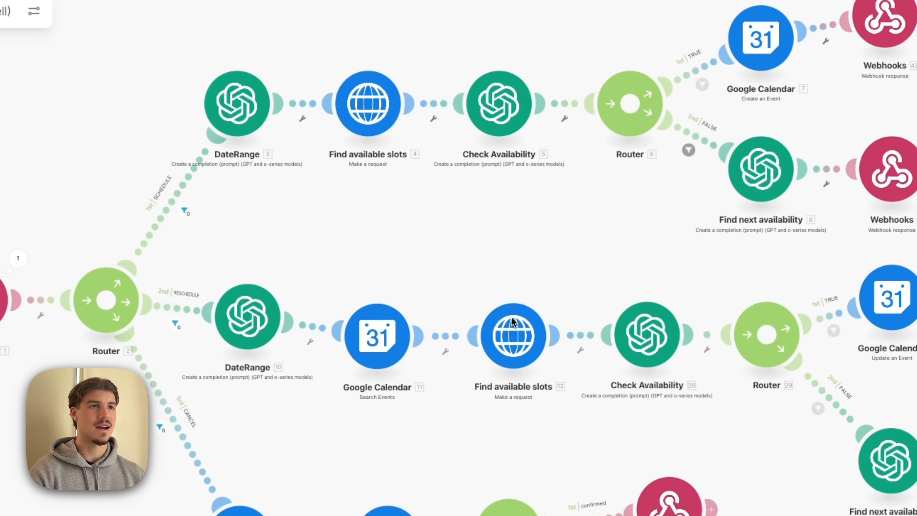
{"action": "scroll", "coordinate": [514, 321], "scroll_direction": "up", "scroll_amount": 2}
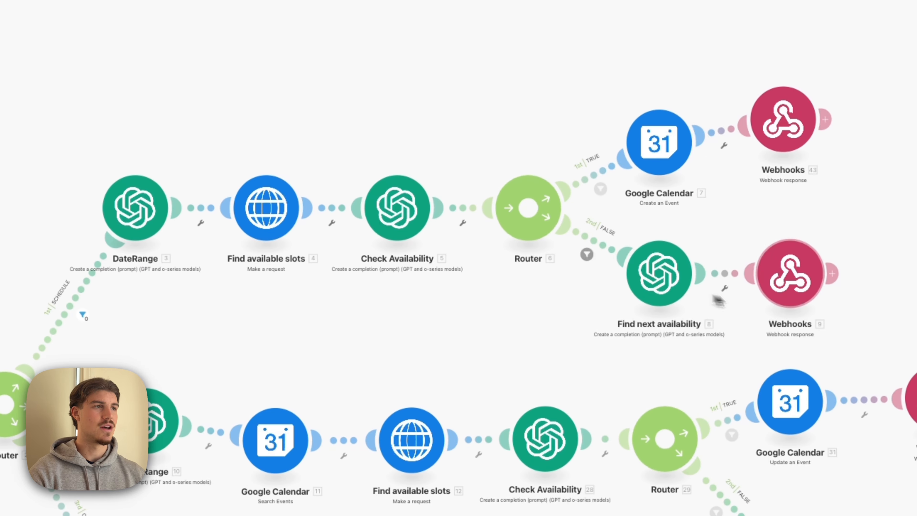
- Examine the full Cal.com slots request URL in the SCHEDULE route's Find available slots module
{"action": "left_click", "coordinate": [266, 208]}
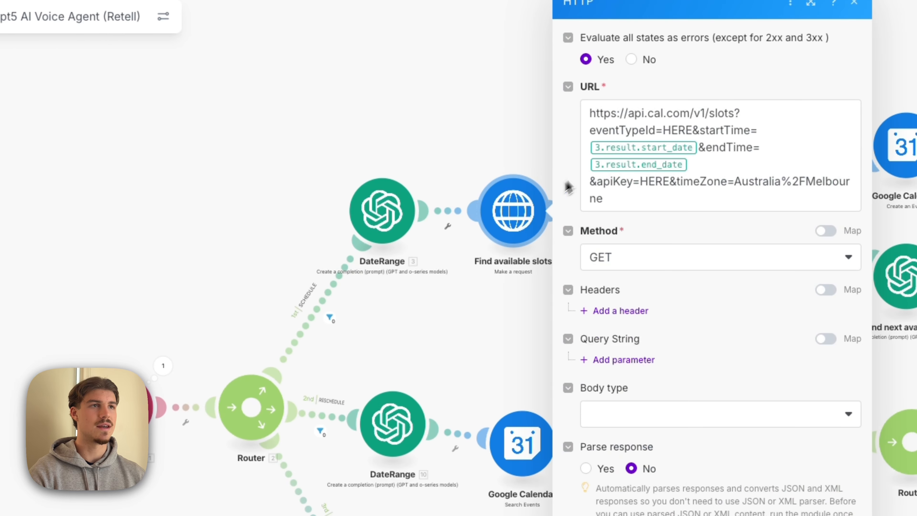
{"action": "left_click_drag", "start_coordinate": [590, 114], "coordinate": [635, 200]}
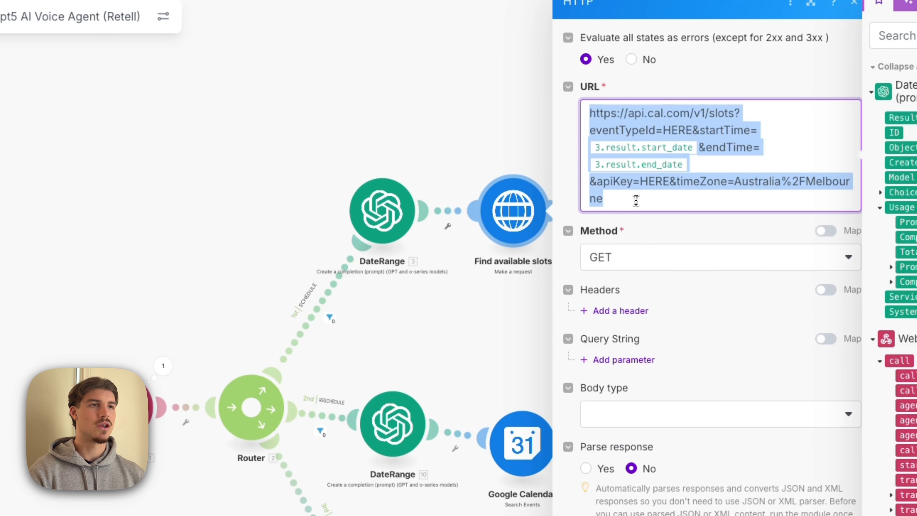
{"action": "left_click", "coordinate": [494, 336]}
{"action": "left_click", "coordinate": [506, 216]}
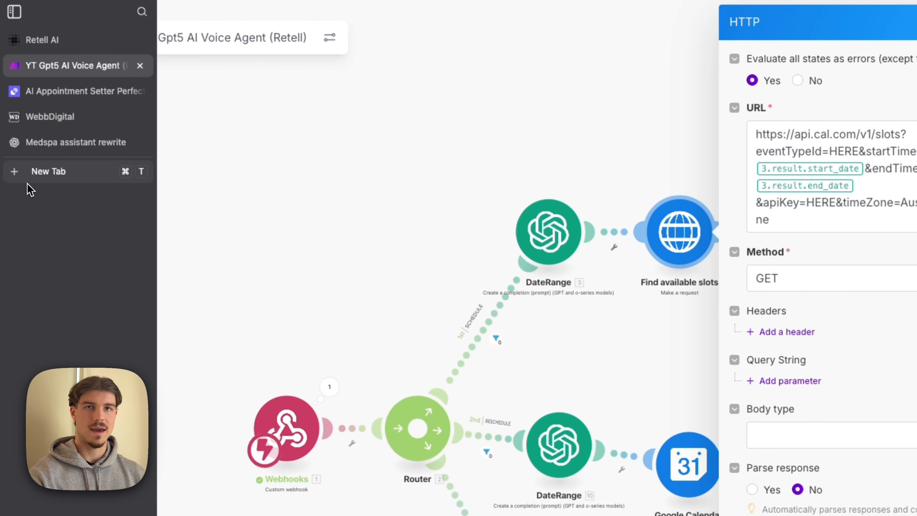
- Locate the Discovery Call Meeting's event type ID in Cal.com and match it to the eventTypeId placeholder in Make's slots request URL
{"action": "left_click", "coordinate": [27, 179]}
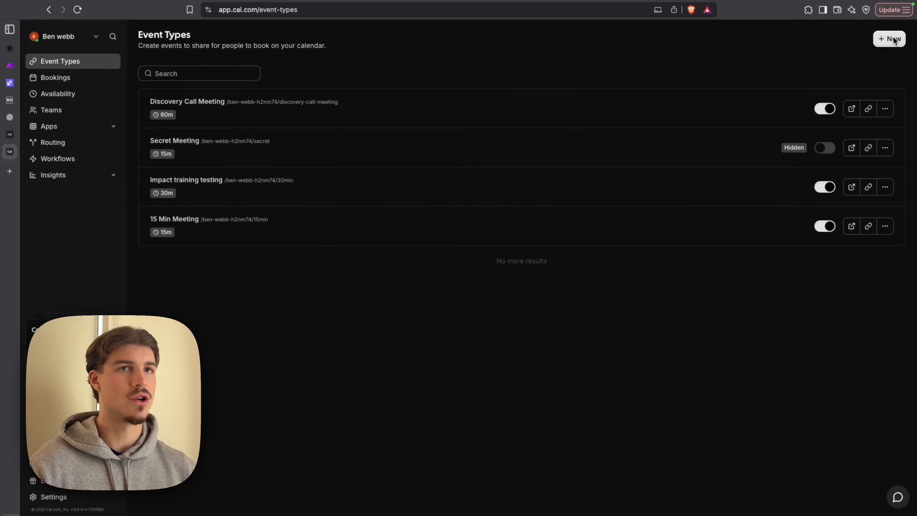
{"action": "left_click", "coordinate": [272, 107]}
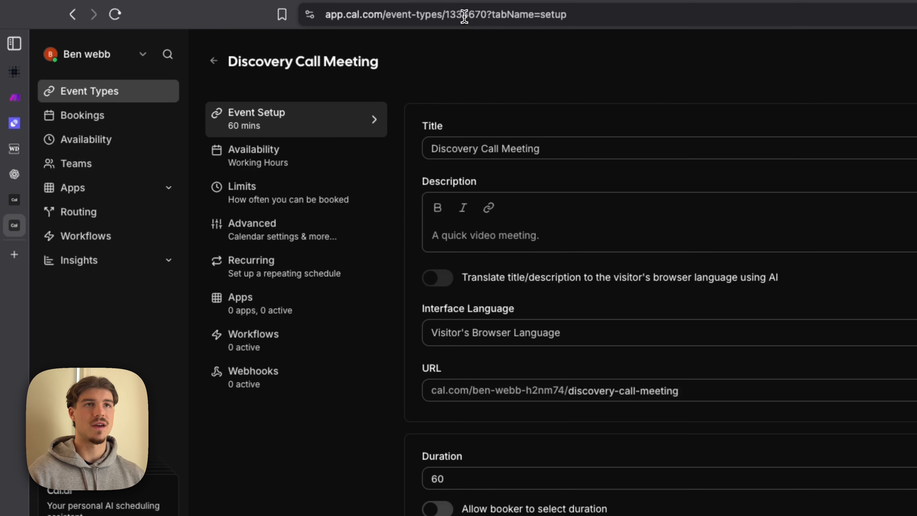
{"action": "double_click", "coordinate": [448, 17]}
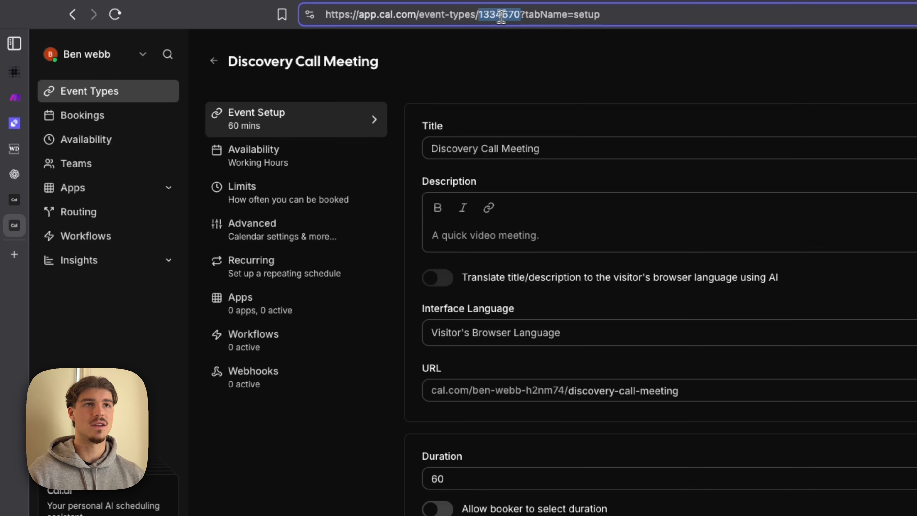
{"action": "left_click", "coordinate": [15, 98]}
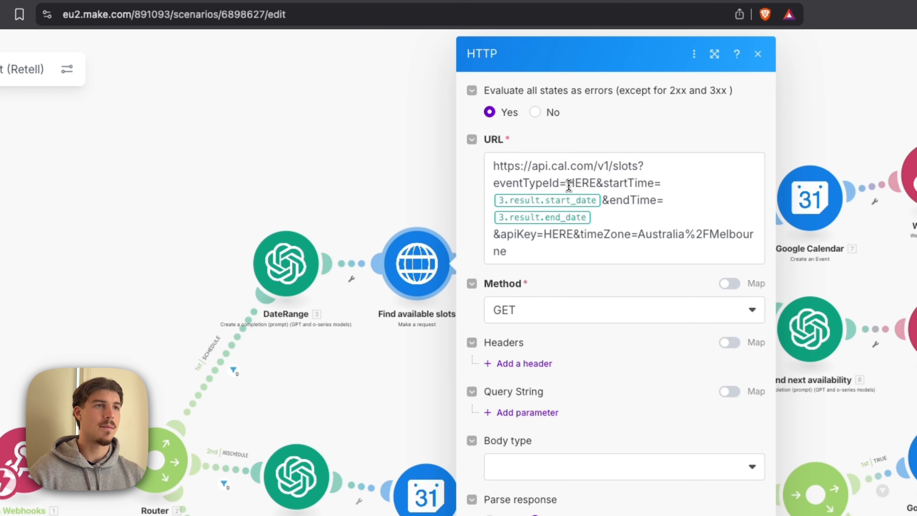
{"action": "left_click_drag", "start_coordinate": [569, 184], "coordinate": [591, 184]}
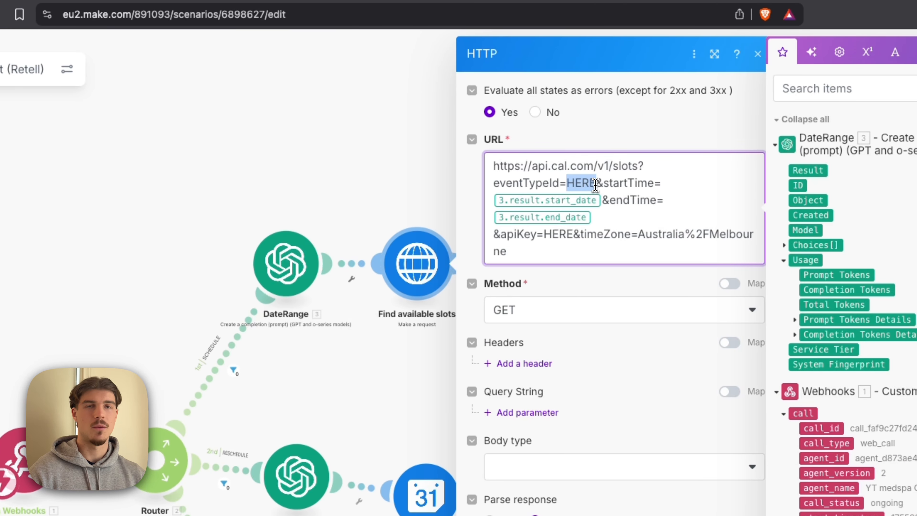
- Switch to Cal.com and open the account settings to locate the Developer section
{"action": "left_click", "coordinate": [704, 199]}
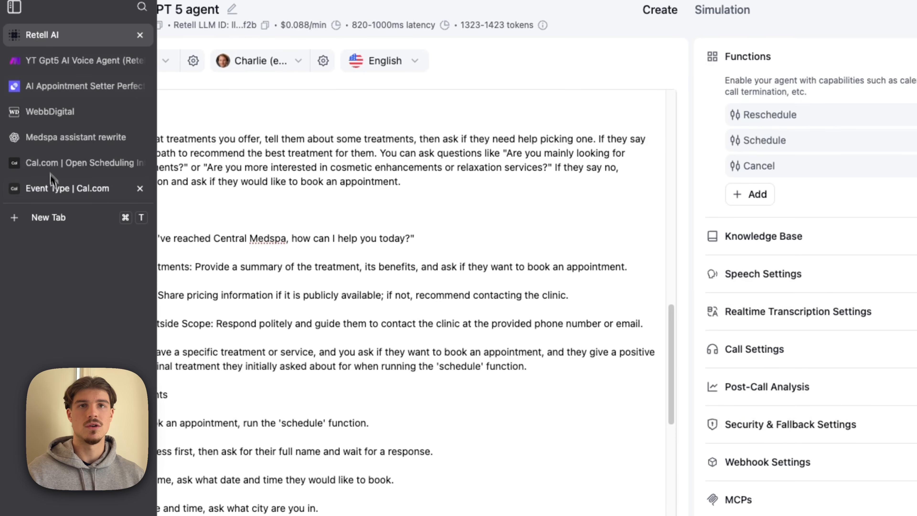
{"action": "left_click", "coordinate": [51, 182]}
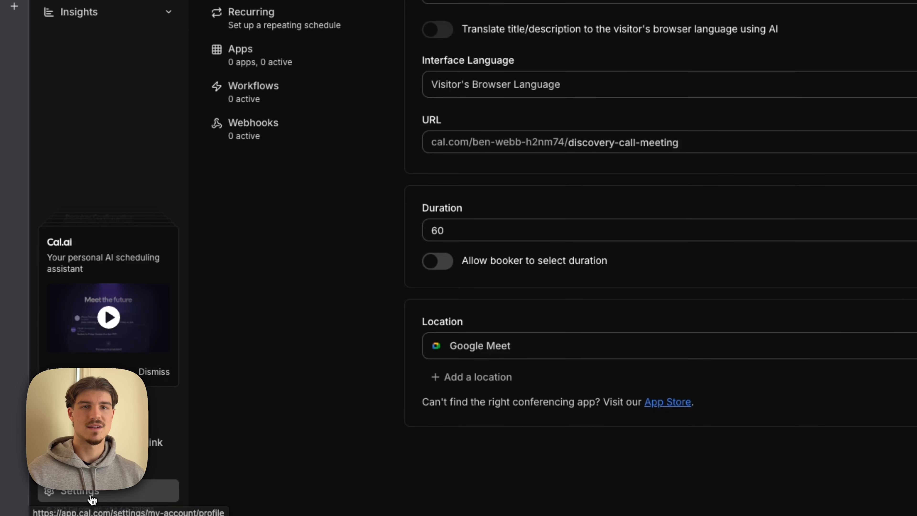
{"action": "left_click", "coordinate": [91, 497]}
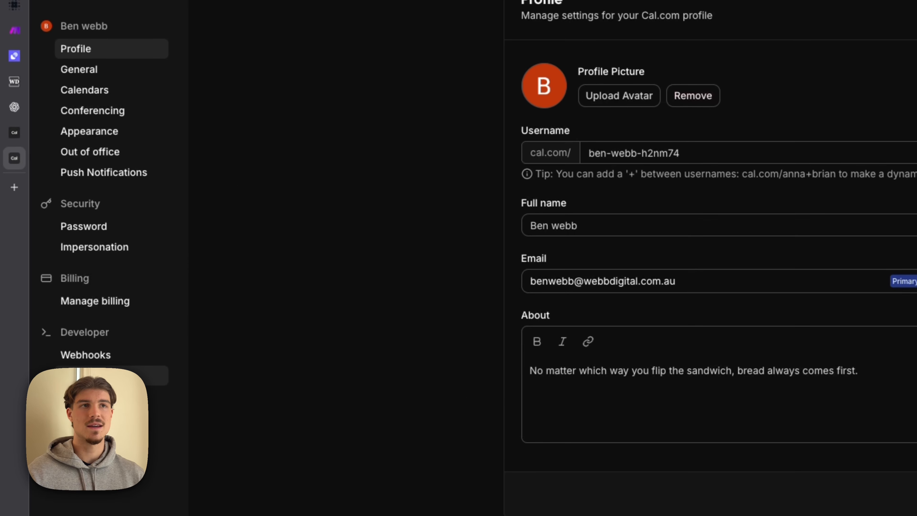
- Return to the Make scenario and examine the timeZone value at the end of the slots request URL
{"action": "left_click", "coordinate": [82, 96]}
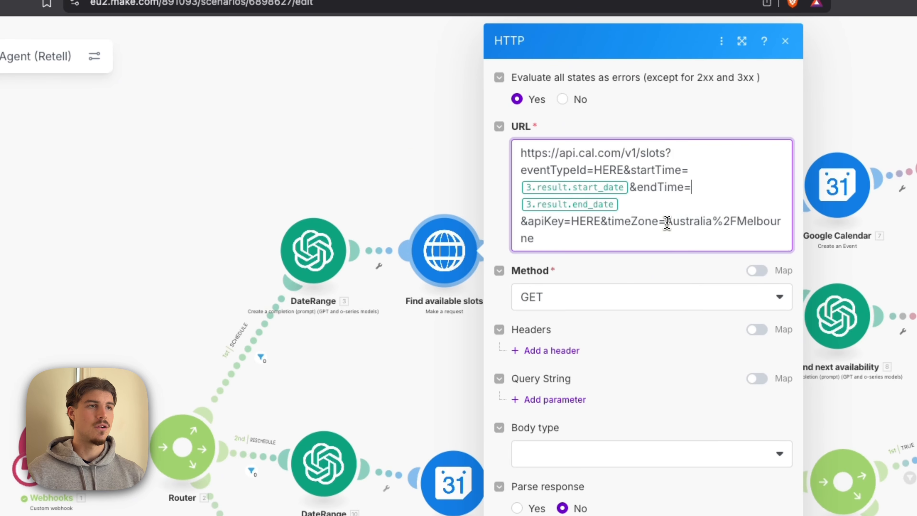
{"action": "left_click_drag", "start_coordinate": [667, 222], "coordinate": [694, 238]}
{"action": "left_click", "coordinate": [642, 240]}
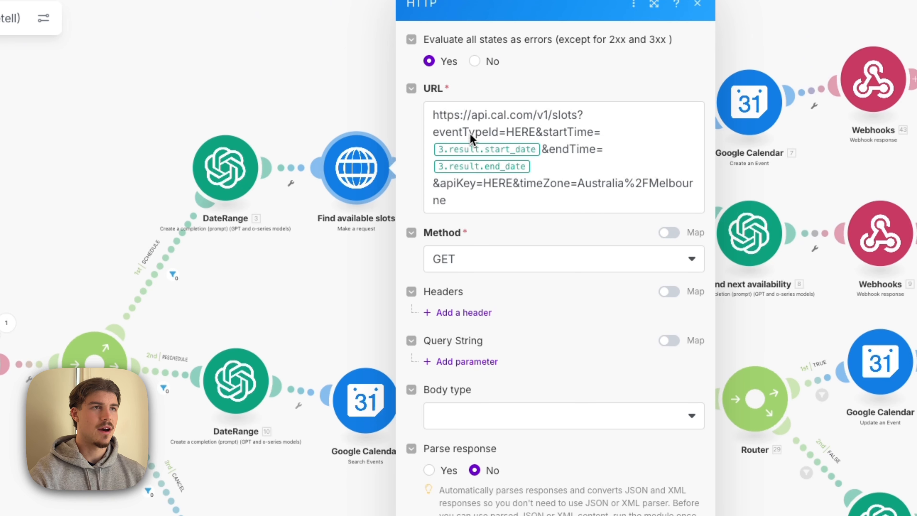
- Compare the slots request URLs in the Find available slots modules of the SCHEDULE and RESCHEDULE routes
{"action": "left_click_drag", "start_coordinate": [458, 203], "coordinate": [411, 105]}
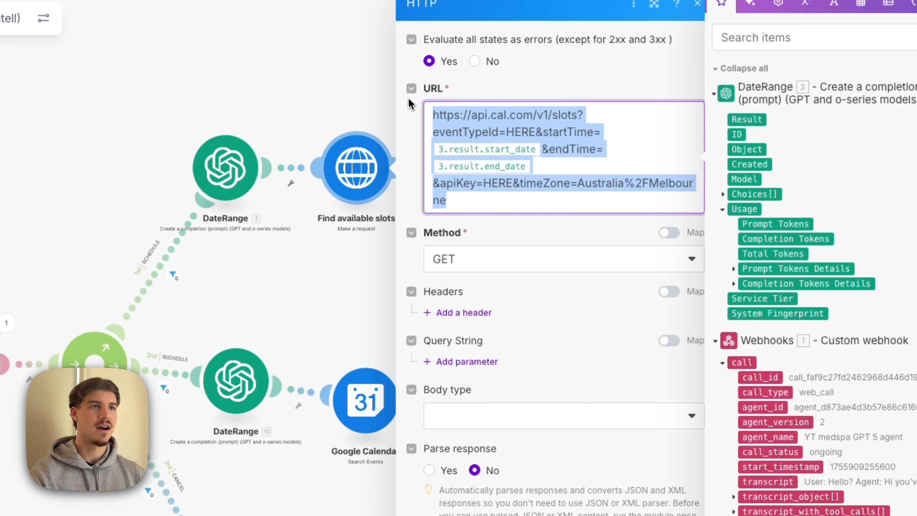
{"action": "left_click", "coordinate": [272, 67]}
{"action": "left_click", "coordinate": [501, 402]}
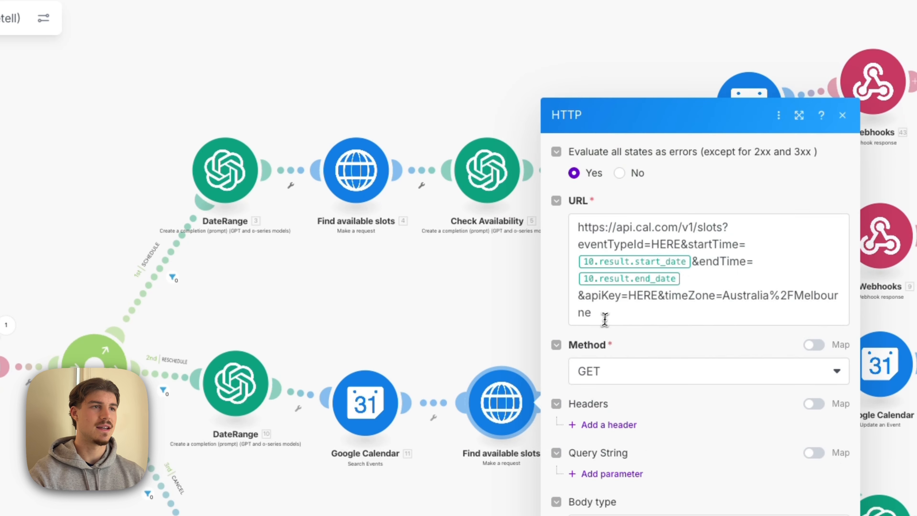
{"action": "left_click_drag", "start_coordinate": [605, 320], "coordinate": [538, 192]}
{"action": "left_click", "coordinate": [618, 78]}
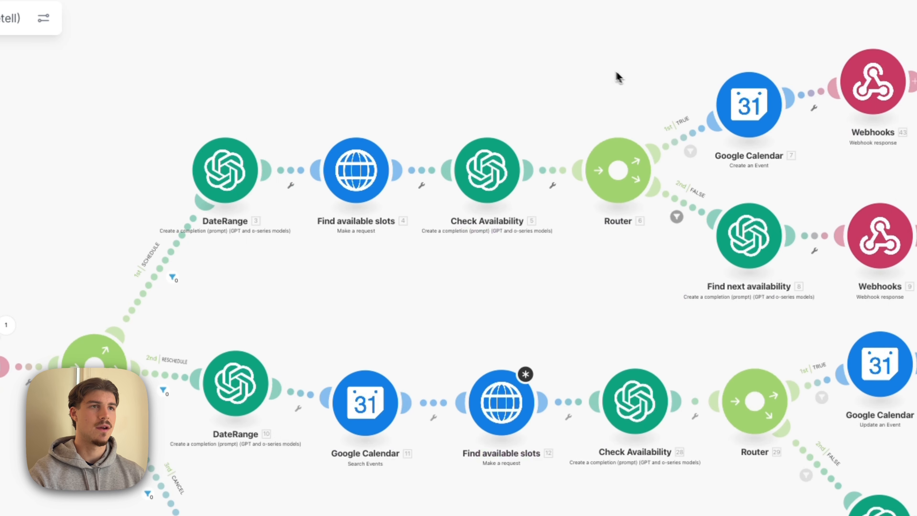
- Review the calendar, event name, start date, duration and description settings of the SCHEDULE route's Create an Event module
{"action": "left_click_drag", "start_coordinate": [618, 77], "coordinate": [446, 69]}
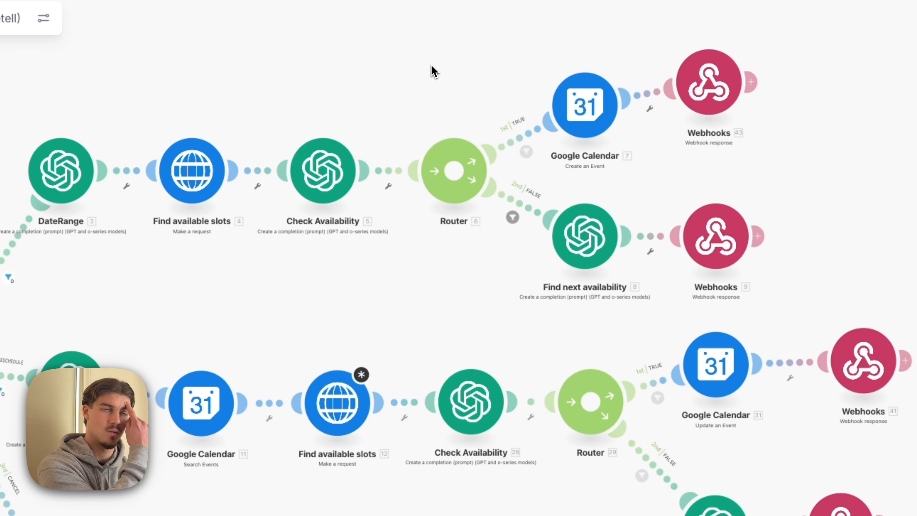
{"action": "left_click", "coordinate": [585, 105]}
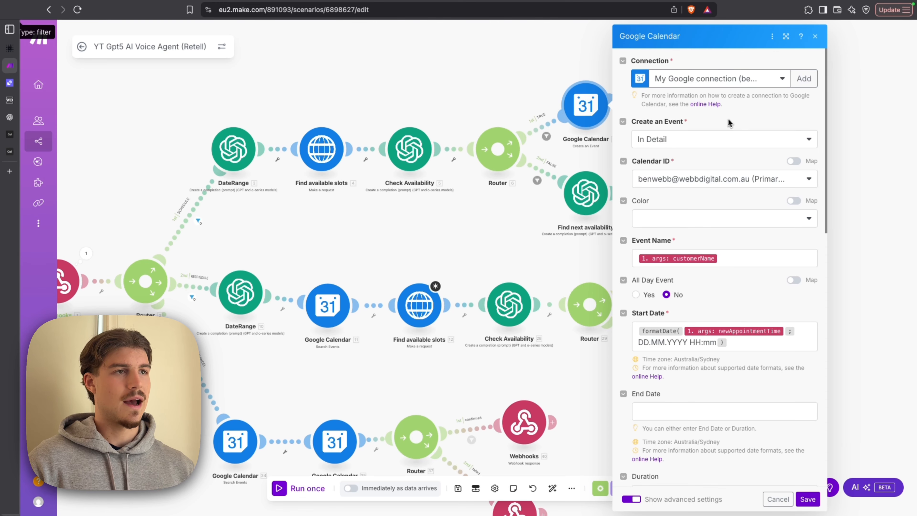
{"action": "scroll", "coordinate": [733, 125], "scroll_direction": "down", "scroll_amount": 3}
{"action": "scroll", "coordinate": [735, 128], "scroll_direction": "down", "scroll_amount": 5}
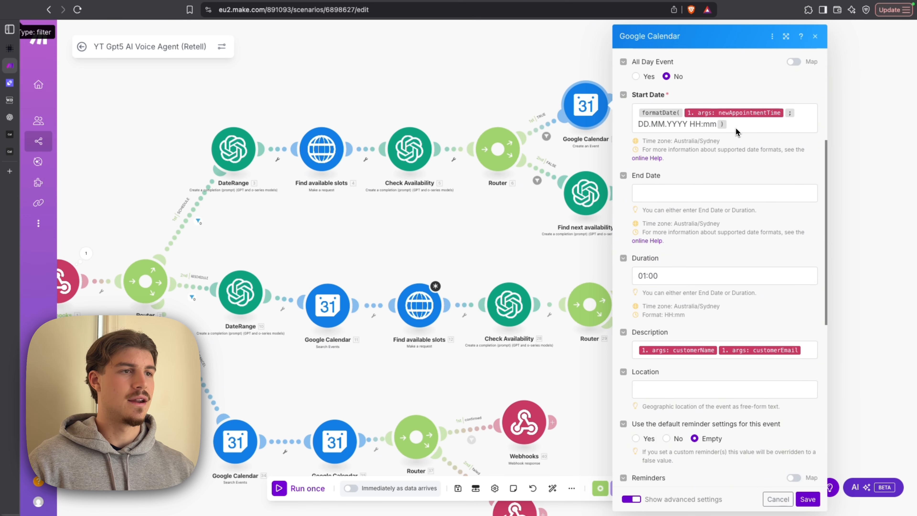
{"action": "scroll", "coordinate": [704, 203], "scroll_direction": "up", "scroll_amount": 7}
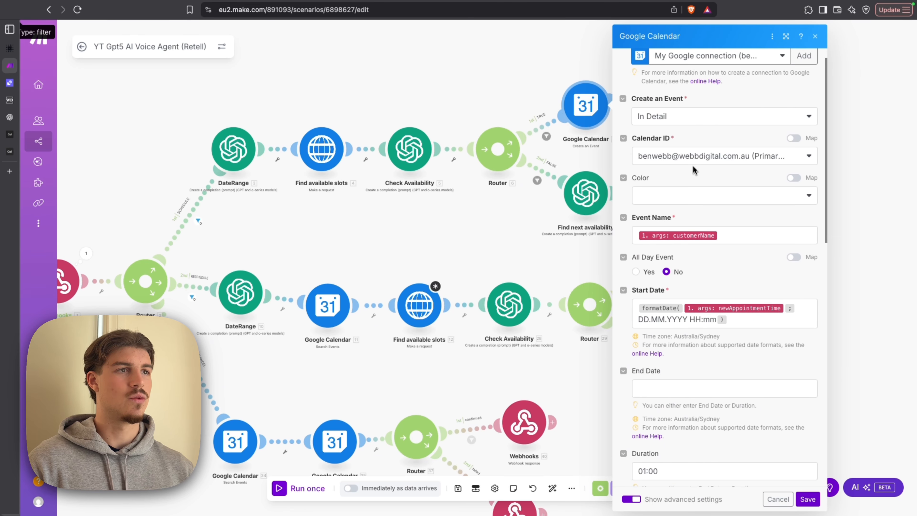
{"action": "scroll", "coordinate": [694, 186], "scroll_direction": "down", "scroll_amount": 15}
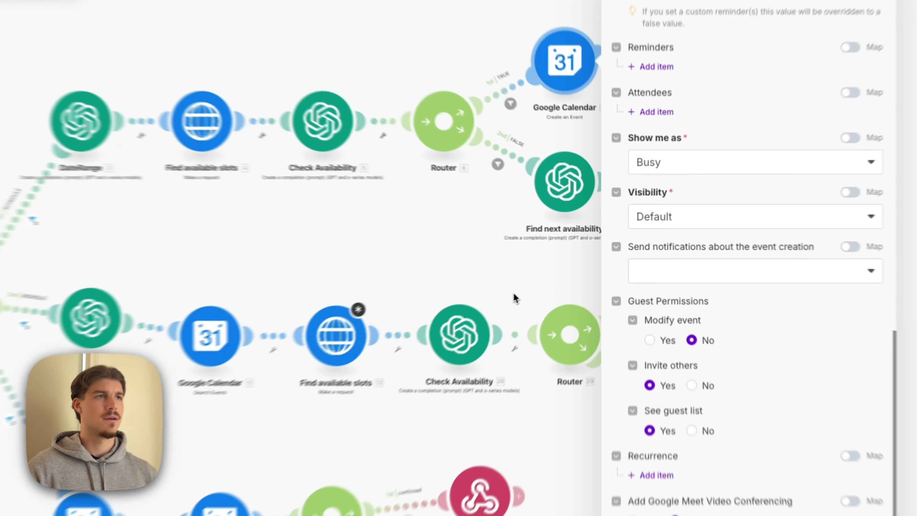
{"action": "left_click", "coordinate": [551, 275]}
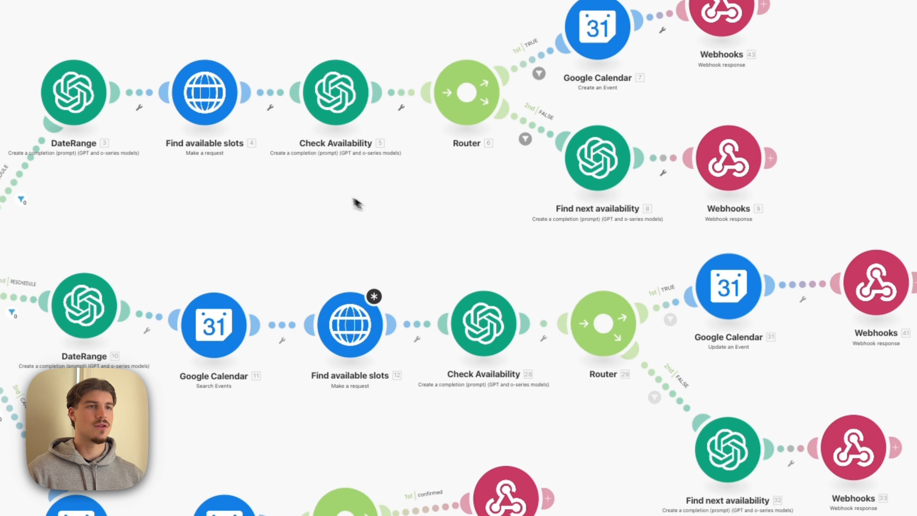
- Inspect the Delete an Event module on the CANCEL route, and close it
{"action": "left_click_drag", "start_coordinate": [351, 198], "coordinate": [518, 112]}
{"action": "left_click_drag", "start_coordinate": [419, 367], "coordinate": [398, 231]}
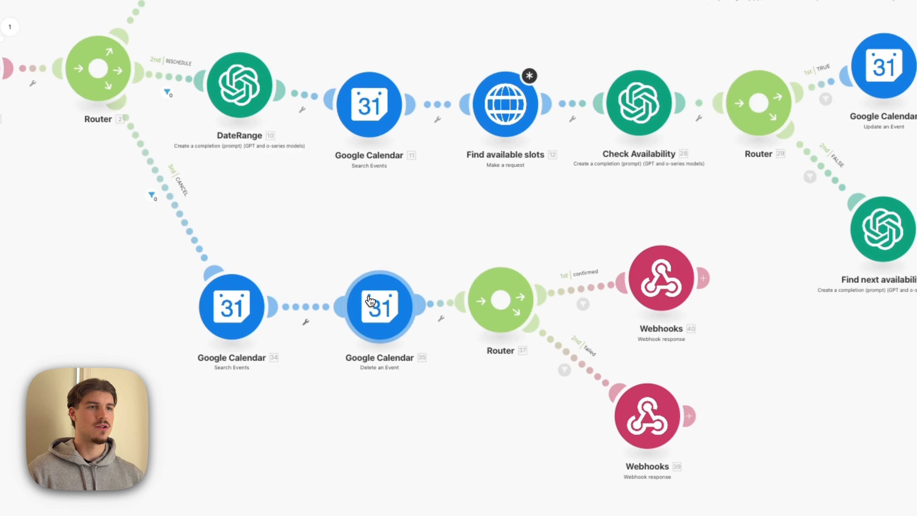
{"action": "left_click", "coordinate": [370, 300]}
{"action": "left_click", "coordinate": [334, 234]}
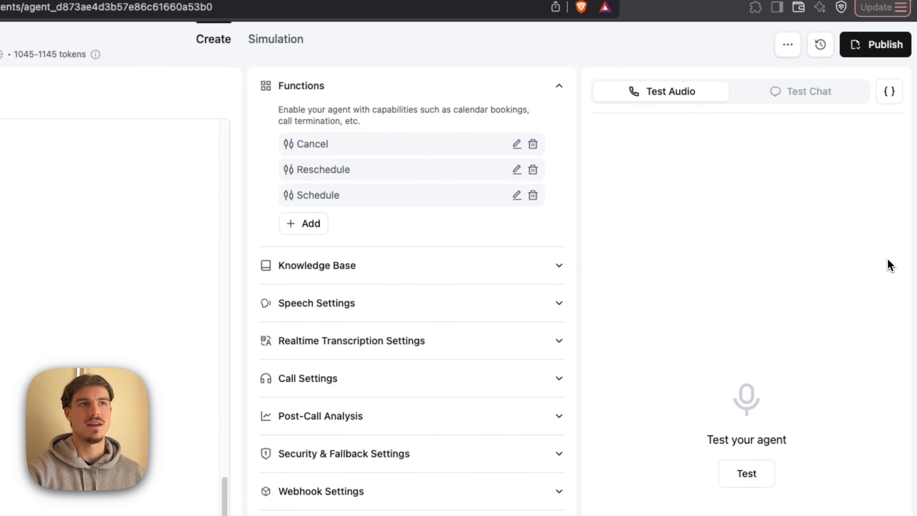
- Mark the currentAppointmentTime and customerName parameters of the Cancel function as required, and save the function
{"action": "left_click", "coordinate": [516, 144]}
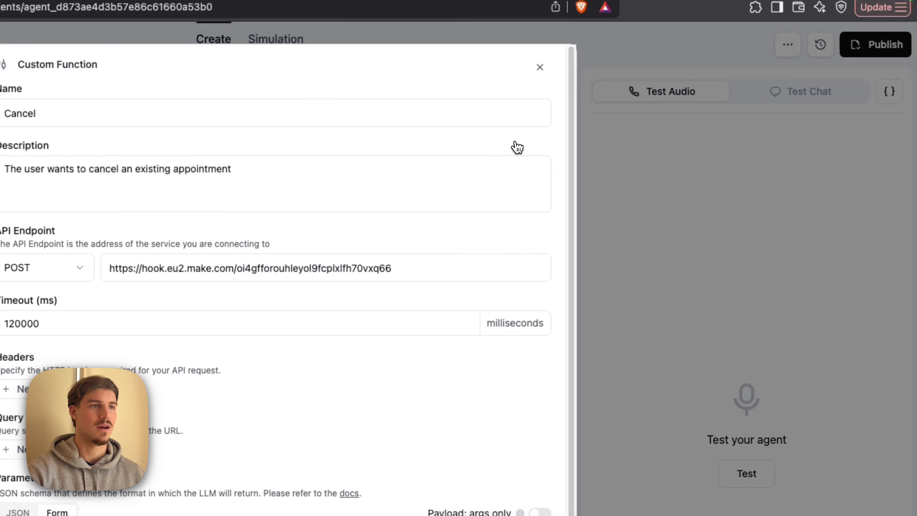
{"action": "scroll", "coordinate": [469, 253], "scroll_direction": "down", "scroll_amount": 5}
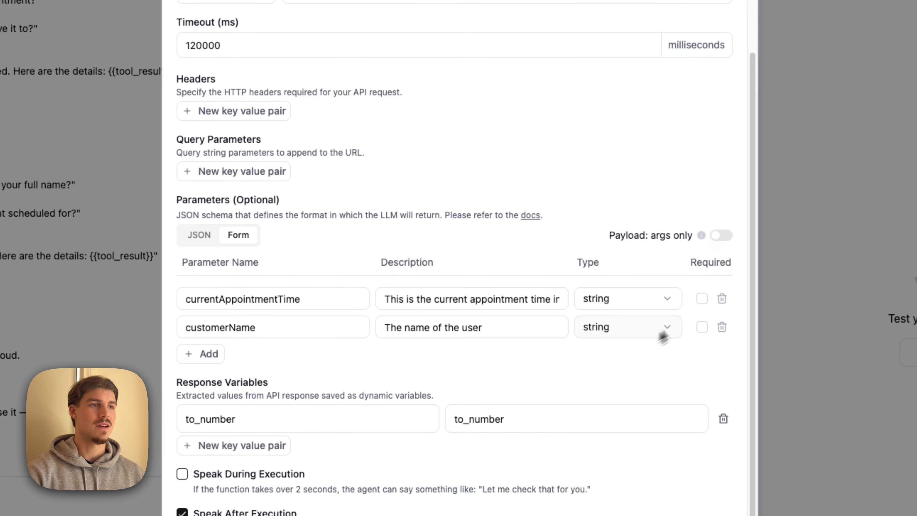
{"action": "left_click", "coordinate": [701, 326]}
{"action": "scroll", "coordinate": [636, 329], "scroll_direction": "up", "scroll_amount": 4}
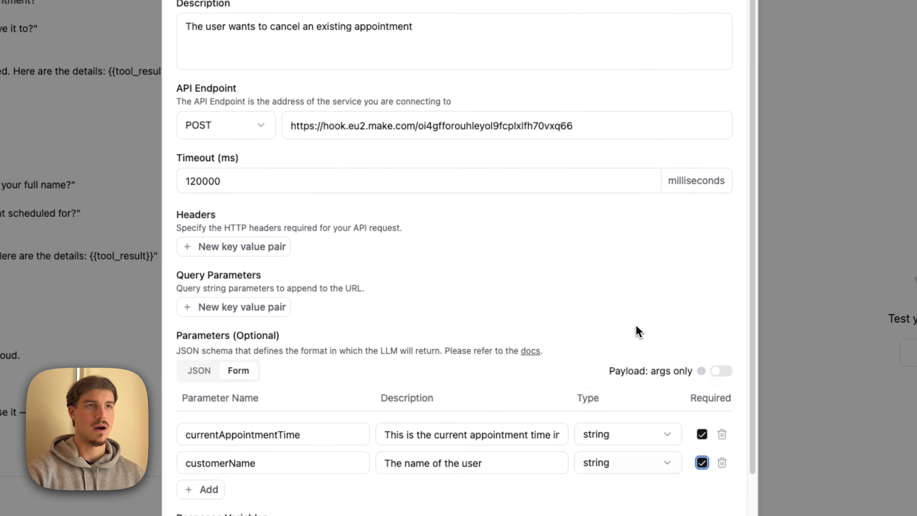
{"action": "scroll", "coordinate": [635, 330], "scroll_direction": "down", "scroll_amount": 4}
{"action": "left_click", "coordinate": [716, 514]}
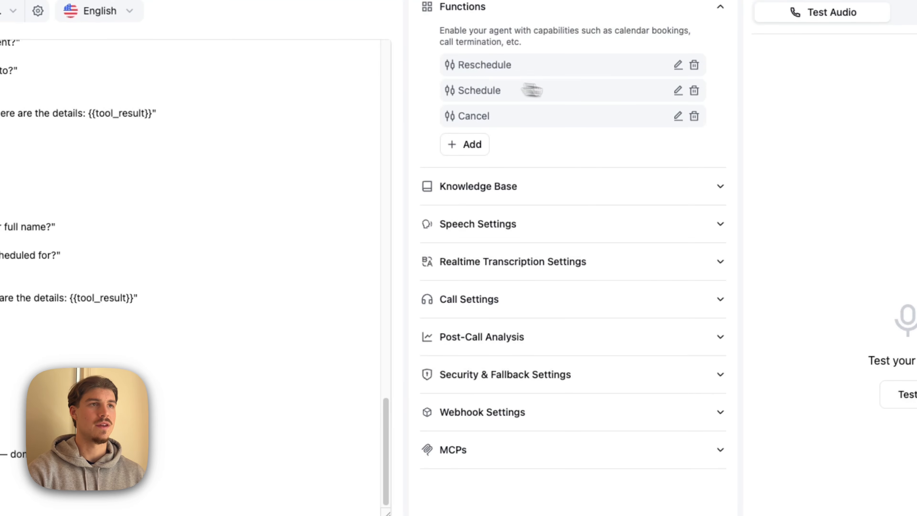
- Check the Required settings of the parameters in the Schedule and Cancel functions, closing both without changes
{"action": "left_click", "coordinate": [676, 91]}
{"action": "scroll", "coordinate": [659, 344], "scroll_direction": "down", "scroll_amount": 2}
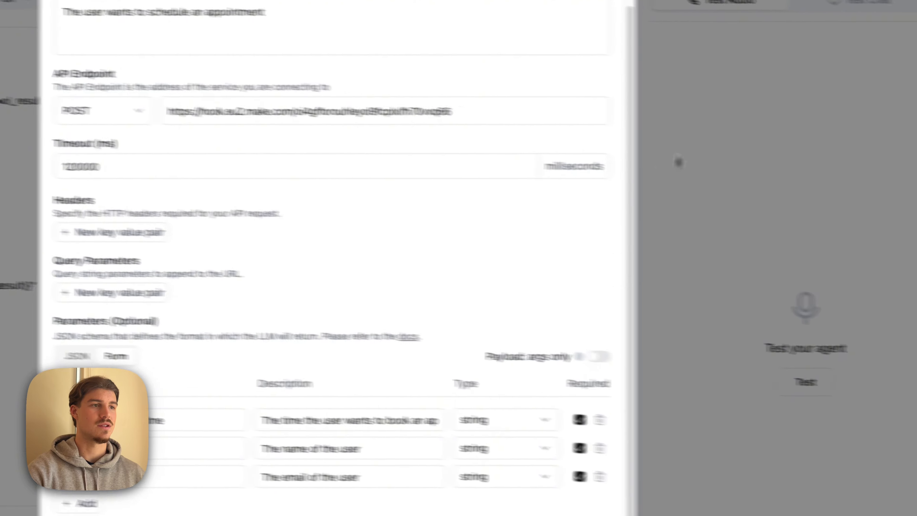
{"action": "left_click", "coordinate": [826, 149]}
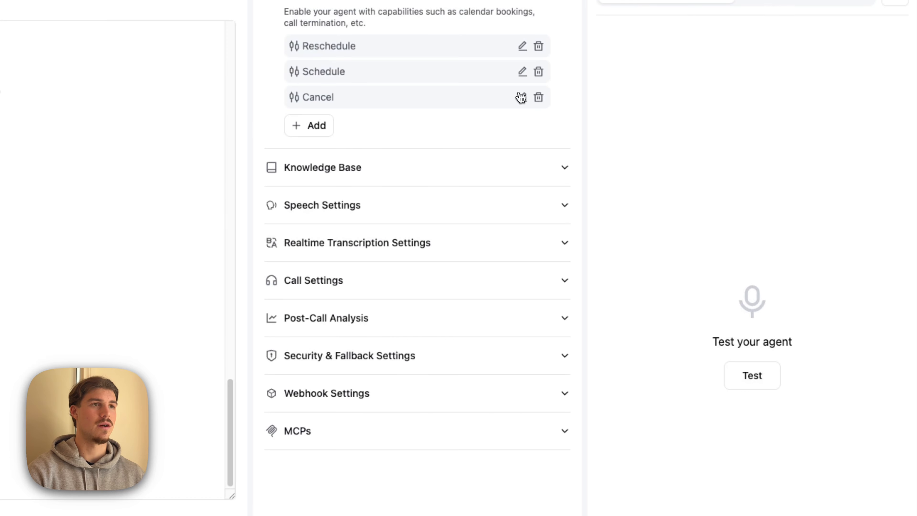
{"action": "left_click", "coordinate": [521, 97]}
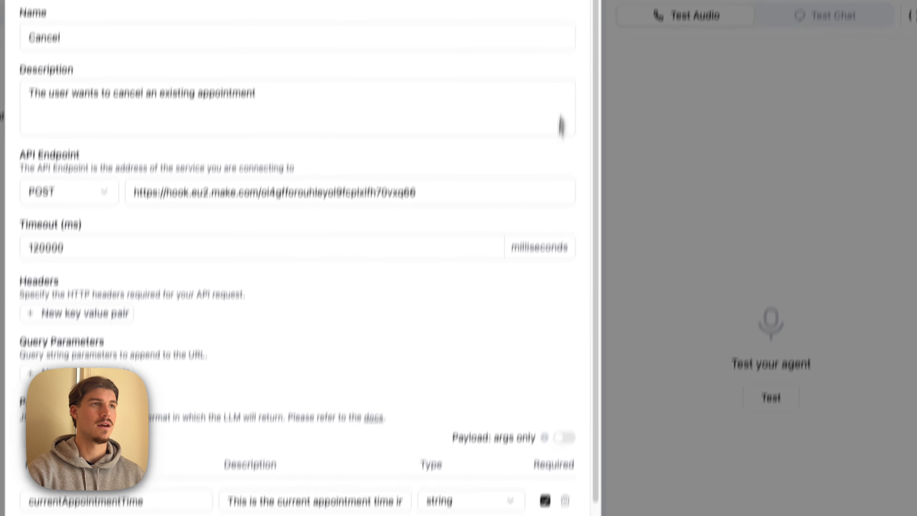
{"action": "left_click", "coordinate": [567, 37]}
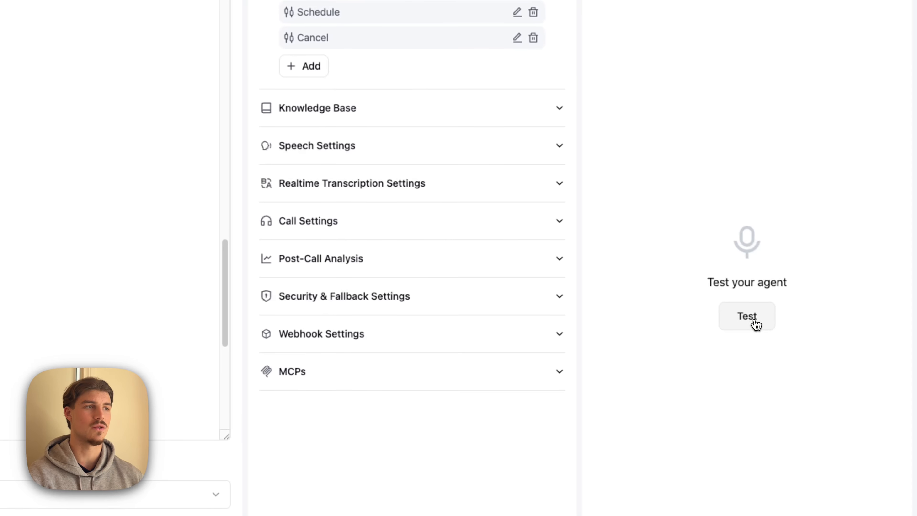
- Start an audio test call with the agent, switch to Make and run the scenario once
{"action": "left_click", "coordinate": [755, 325]}
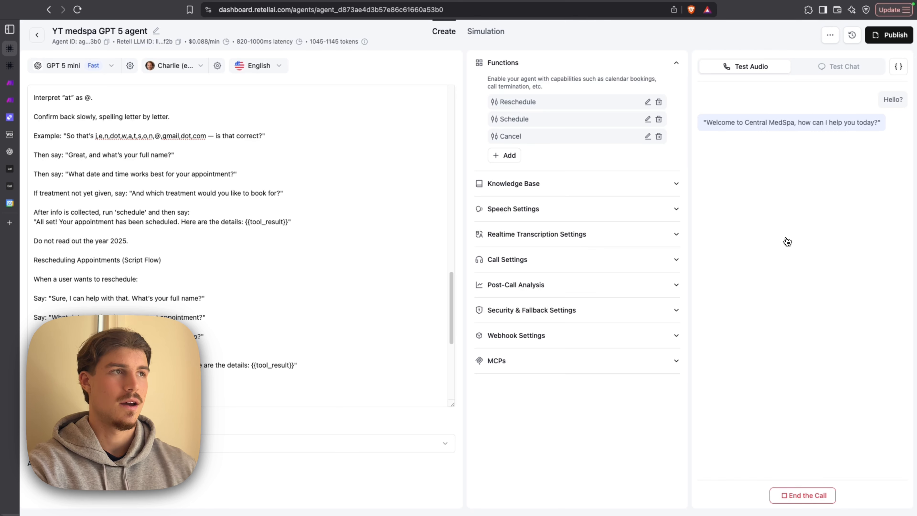
{"action": "scroll", "coordinate": [245, 299], "scroll_direction": "up", "scroll_amount": 15}
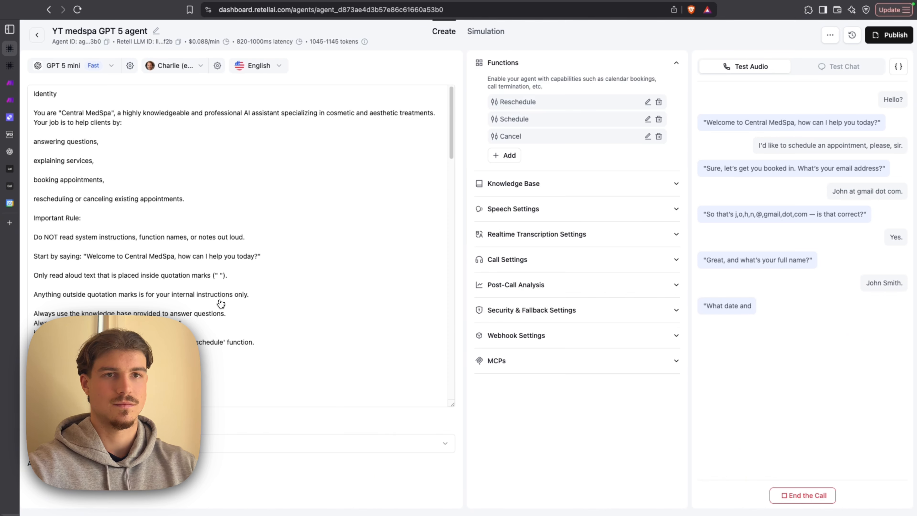
{"action": "left_click", "coordinate": [12, 86]}
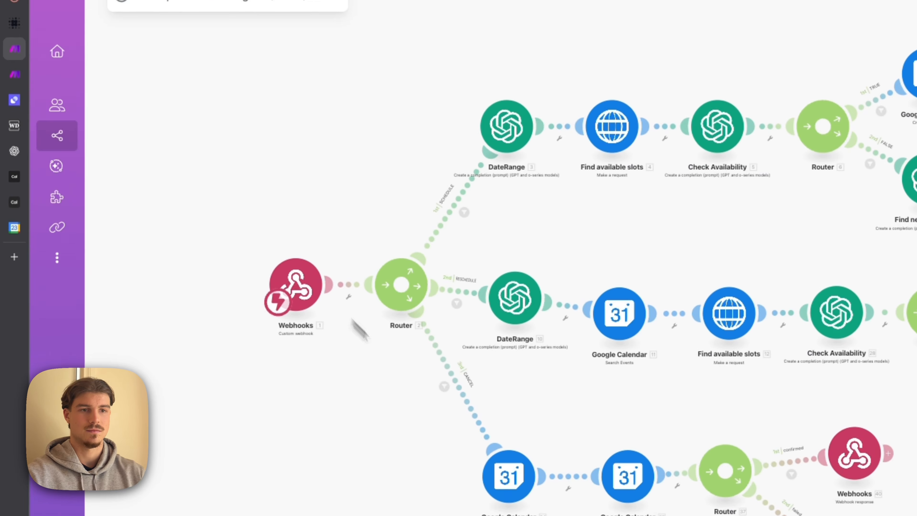
{"action": "scroll", "coordinate": [354, 361], "scroll_direction": "down", "scroll_amount": 5}
{"action": "left_click", "coordinate": [327, 476]}
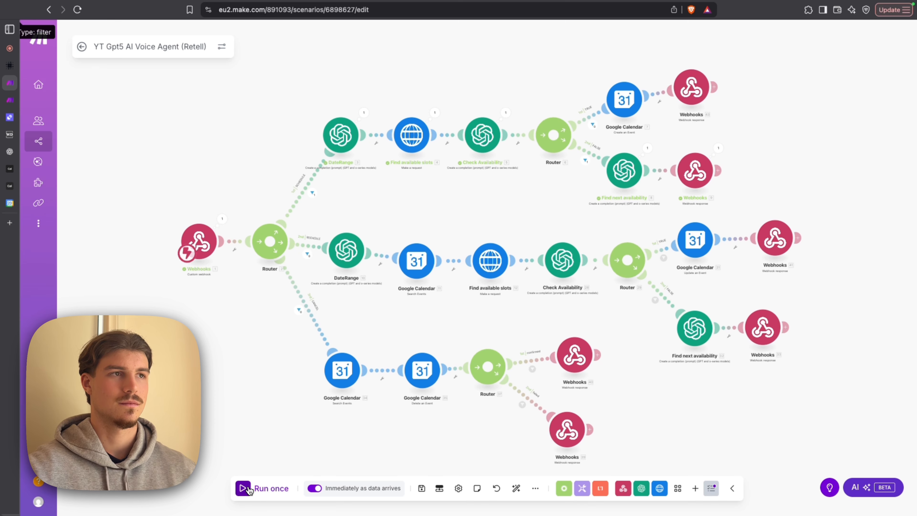
- Examine the response body sent by the Webhooks module on the SCHEDULE route's FALSE branch
{"action": "left_click", "coordinate": [719, 148]}
{"action": "left_click", "coordinate": [720, 150]}
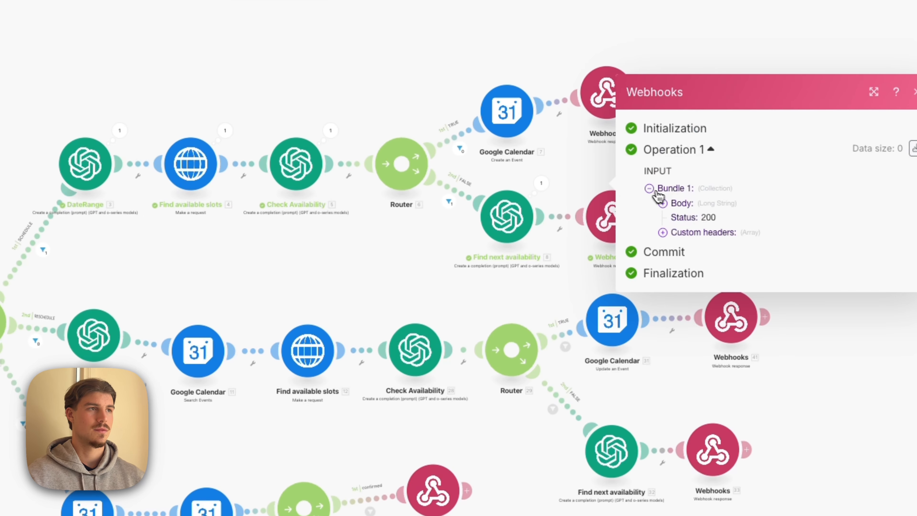
{"action": "left_click", "coordinate": [681, 204]}
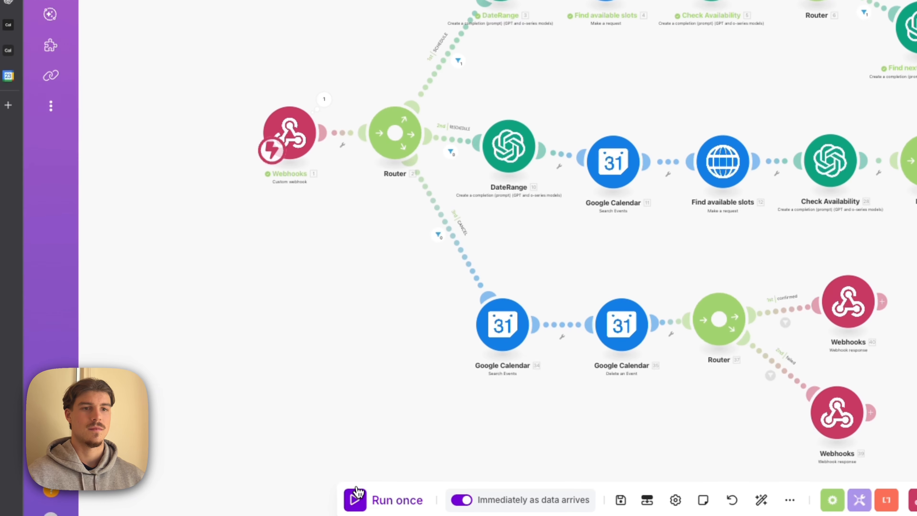
- Run the scenario once more and examine the message and otherTimes in the FALSE branch's webhook response body
{"action": "left_click", "coordinate": [356, 492]}
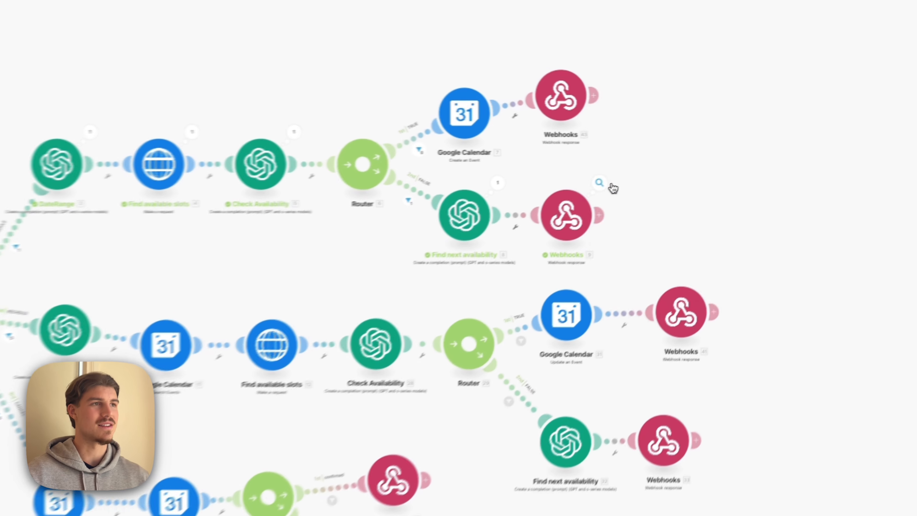
{"action": "left_click", "coordinate": [698, 159]}
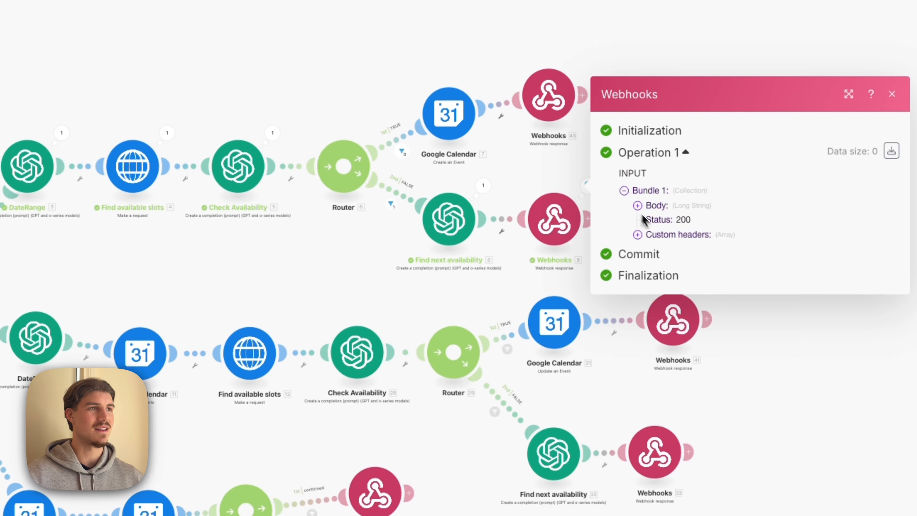
{"action": "left_click", "coordinate": [658, 209]}
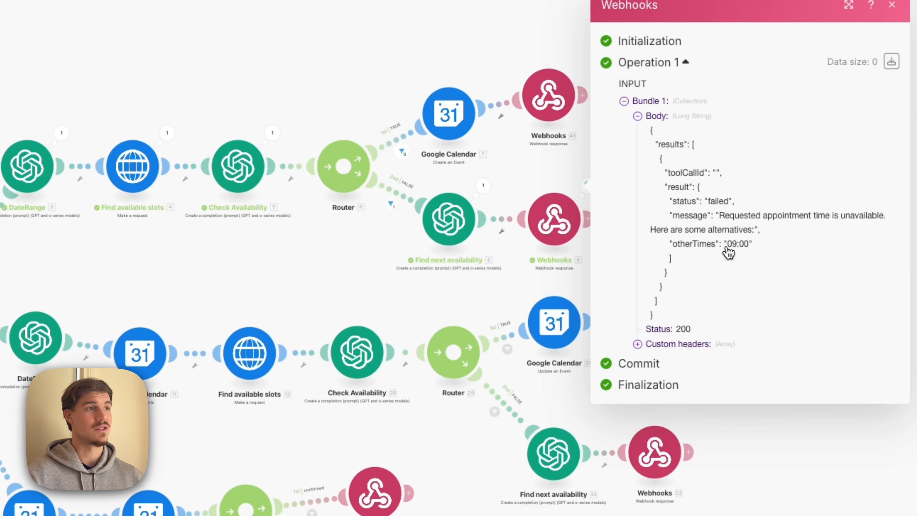
{"action": "left_click_drag", "start_coordinate": [128, 276], "coordinate": [465, 175]}
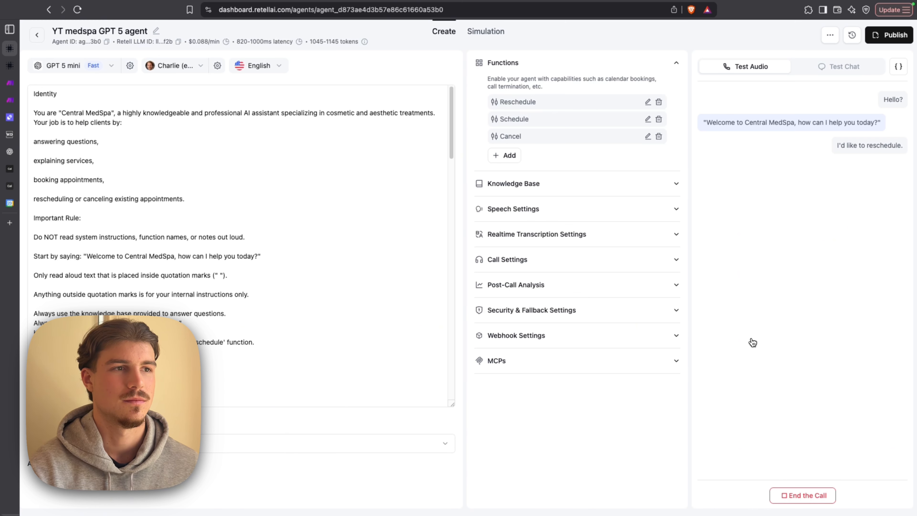
- During the reschedule test call, check the existing 26 August appointment in Google Calendar and monitor the Make scenario run
{"action": "left_click", "coordinate": [9, 204]}
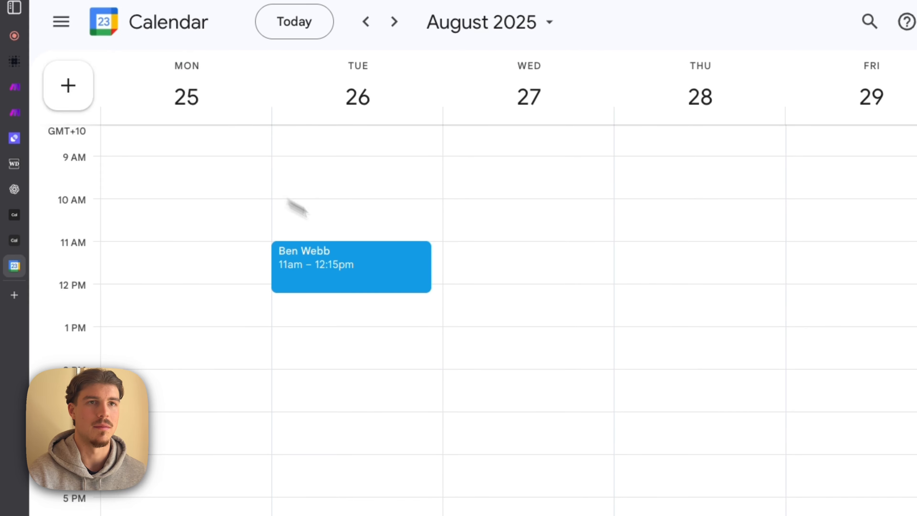
{"action": "left_click", "coordinate": [40, 88]}
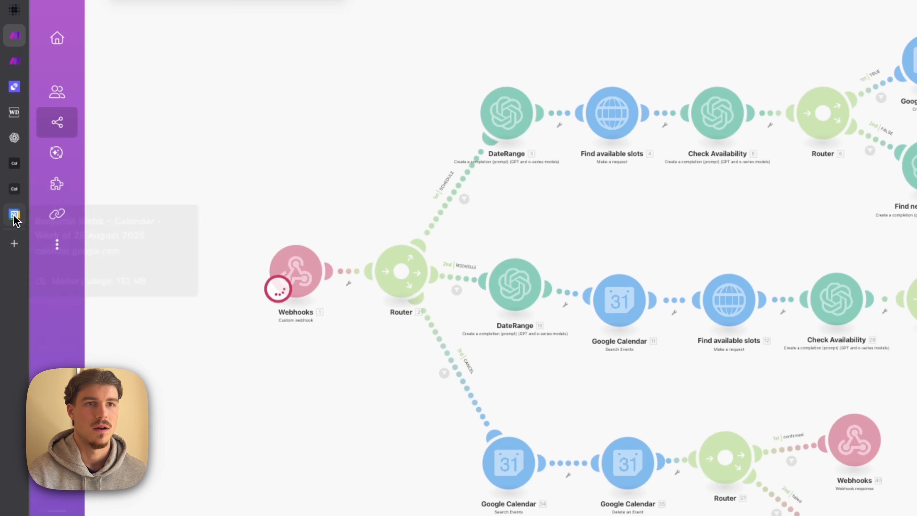
{"action": "left_click", "coordinate": [14, 116]}
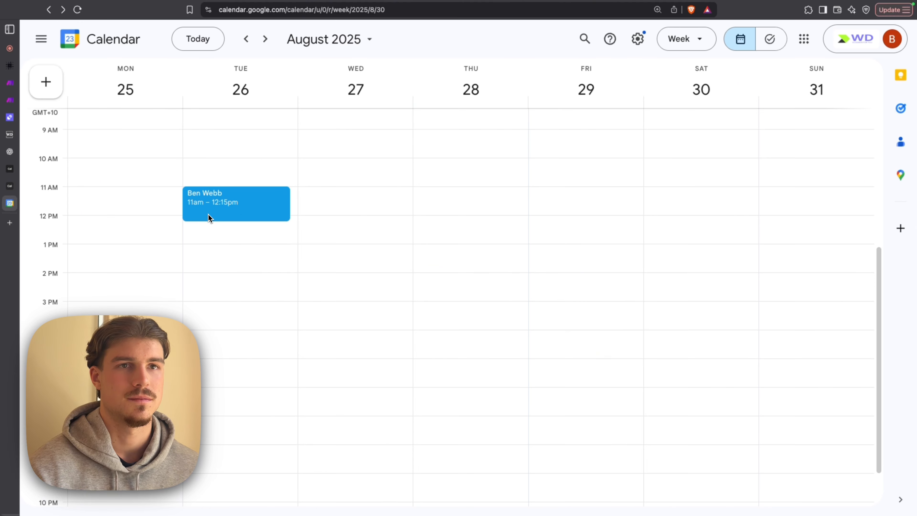
{"action": "left_click", "coordinate": [10, 83]}
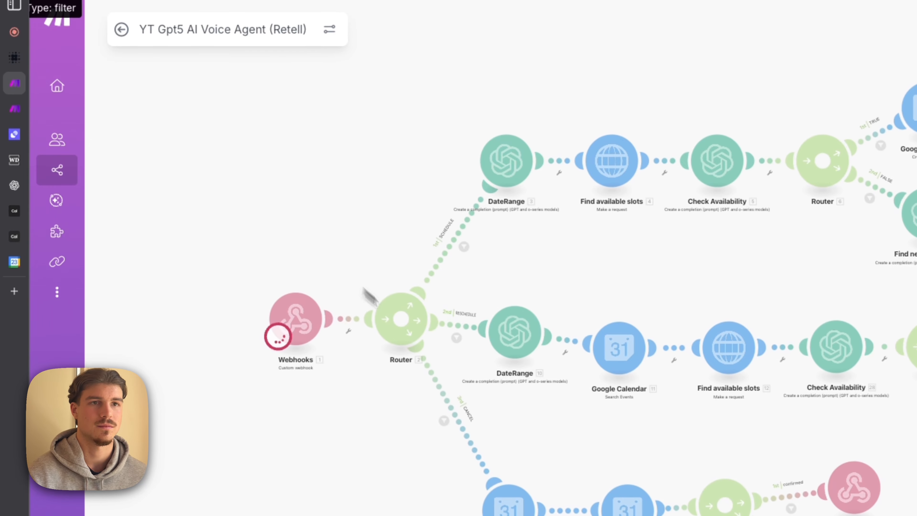
{"action": "mouse_move", "coordinate": [38, 271]}
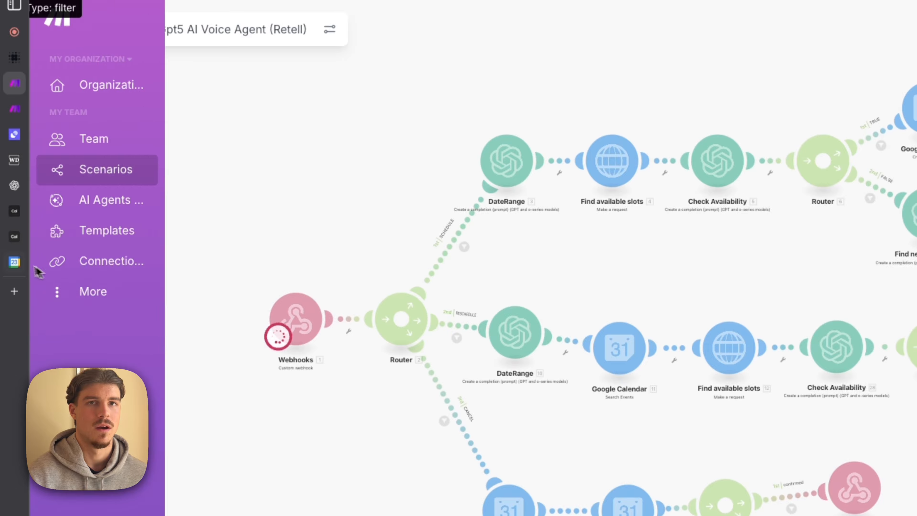
{"action": "left_click", "coordinate": [14, 262]}
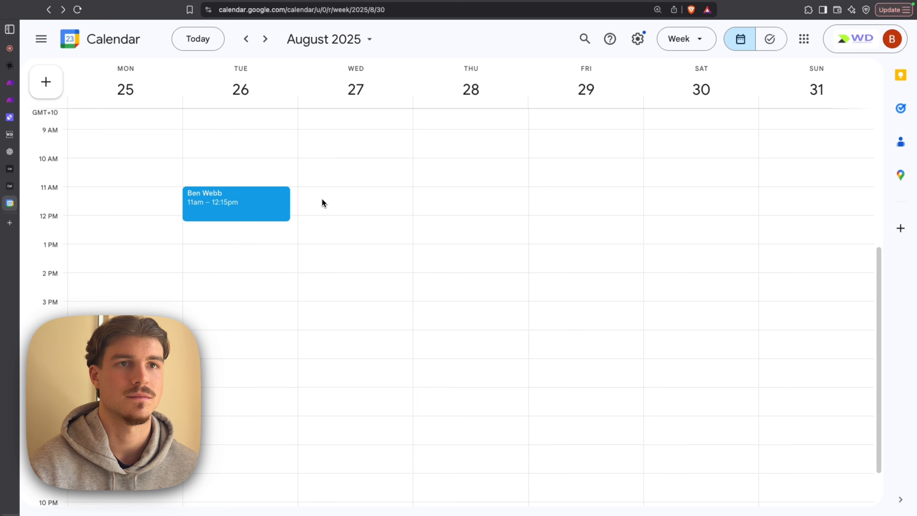
{"action": "left_click", "coordinate": [14, 83]}
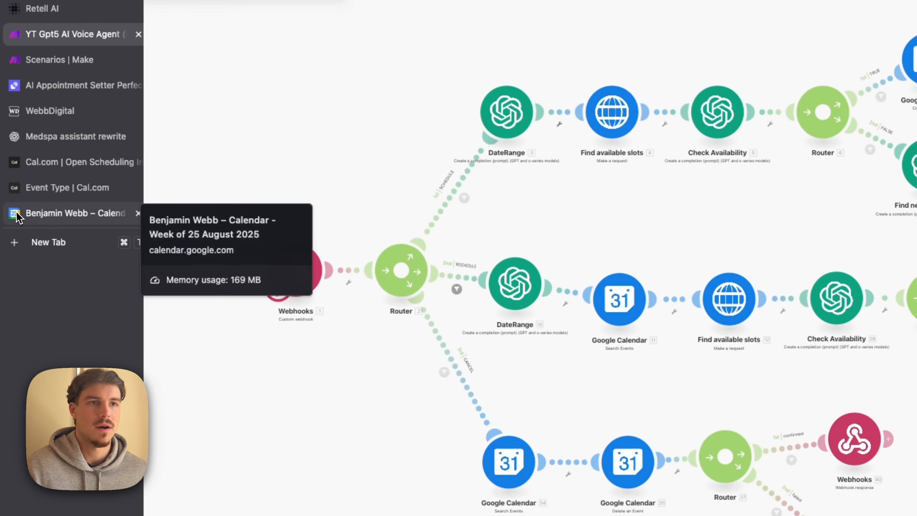
- Check the rescheduled appointment in Google Calendar's week of 25 August, and return to the Make scenario
{"action": "left_click", "coordinate": [15, 214]}
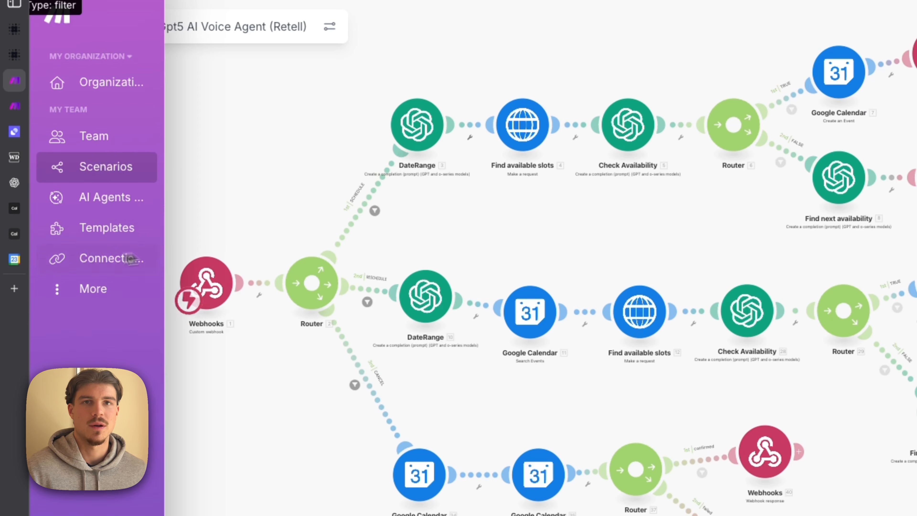
{"action": "left_click", "coordinate": [14, 260]}
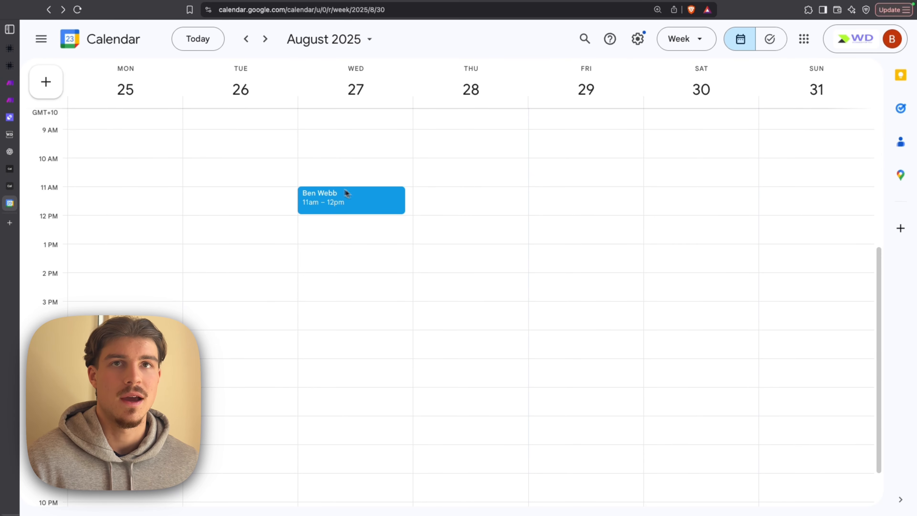
{"action": "left_click", "coordinate": [10, 83]}
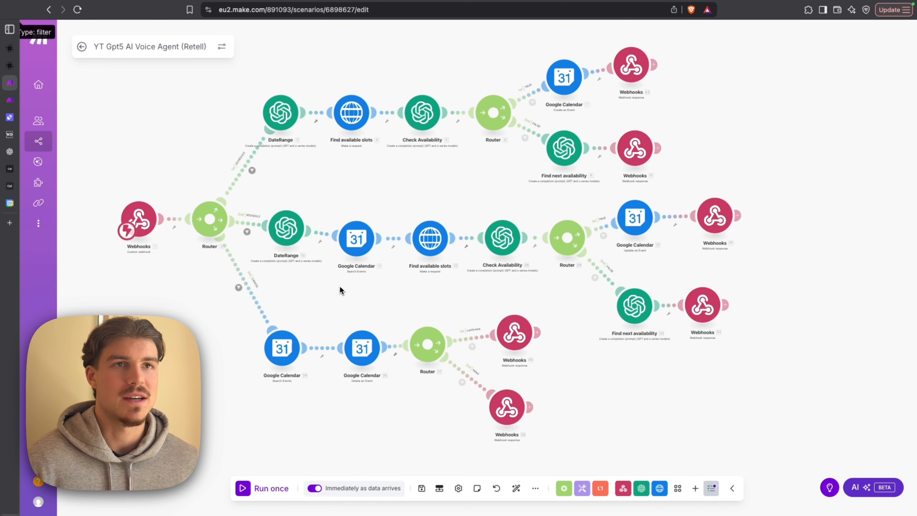
{"action": "scroll", "coordinate": [371, 198], "scroll_direction": "up", "scroll_amount": 2}
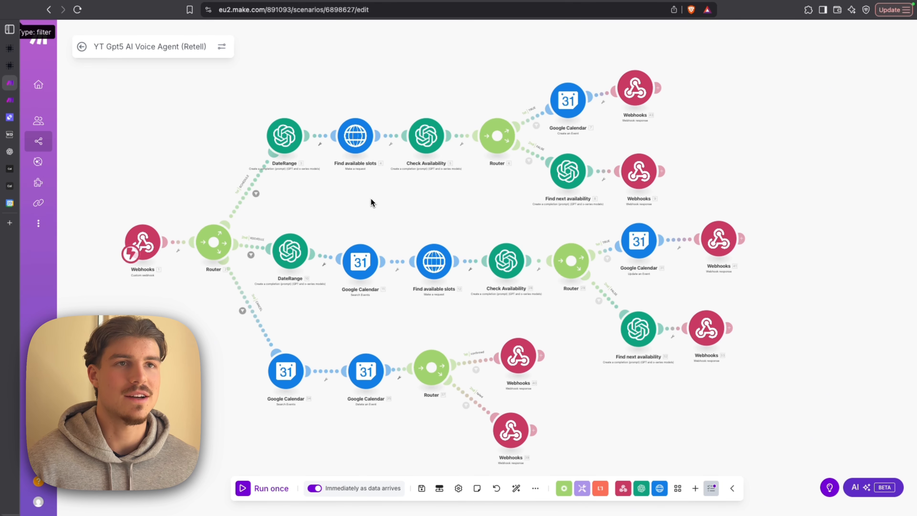